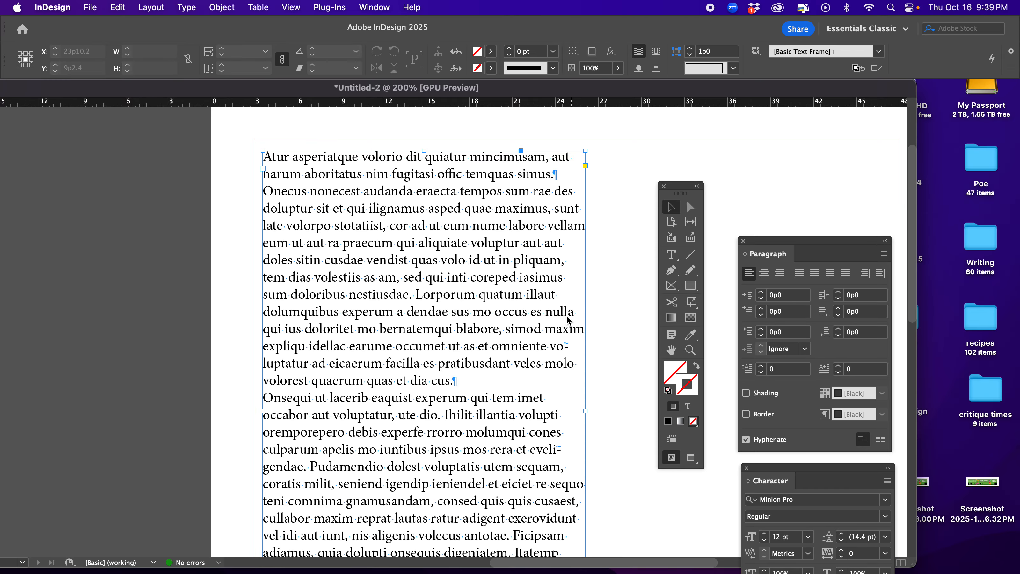
- Delete the existing text frame and move the floating Paragraph and Character panels up, stacked one above the other
{"action": "left_click", "coordinate": [564, 310]}
{"action": "key", "text": "Delete"}
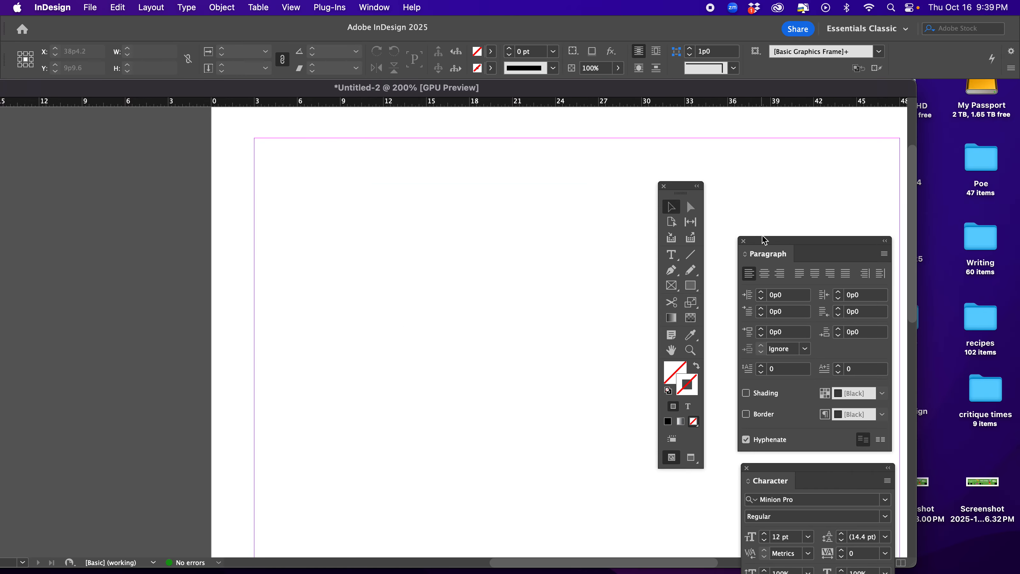
{"action": "left_click_drag", "start_coordinate": [764, 240], "coordinate": [780, 126]}
{"action": "left_click_drag", "start_coordinate": [771, 476], "coordinate": [784, 360]}
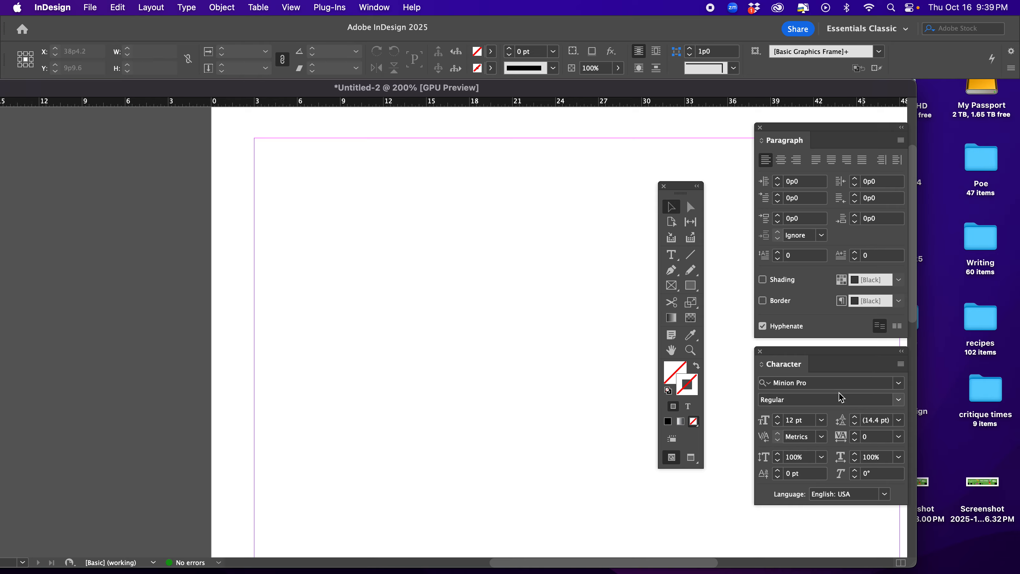
{"action": "left_click", "coordinate": [187, 8]}
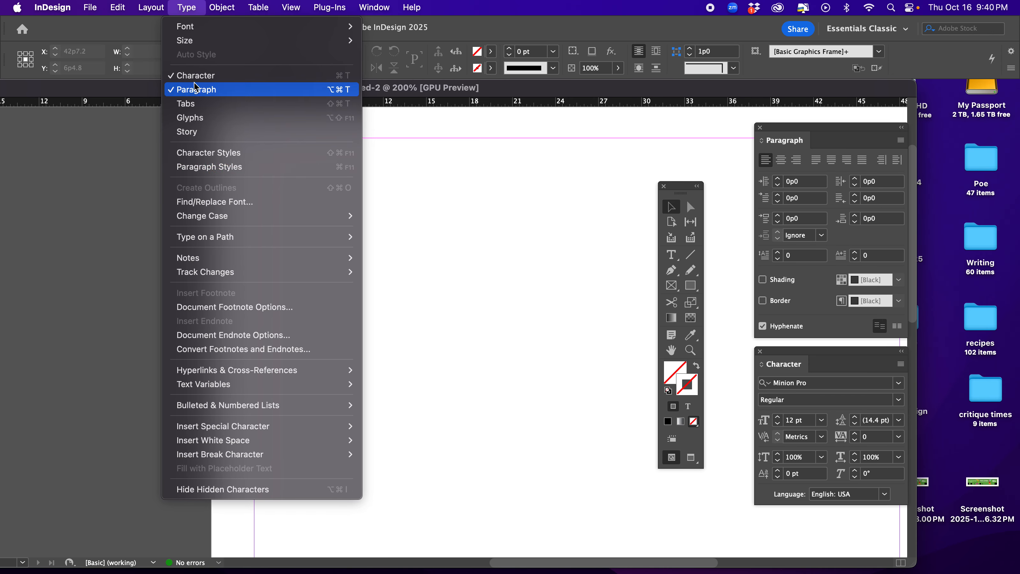
{"action": "left_click", "coordinate": [477, 165]}
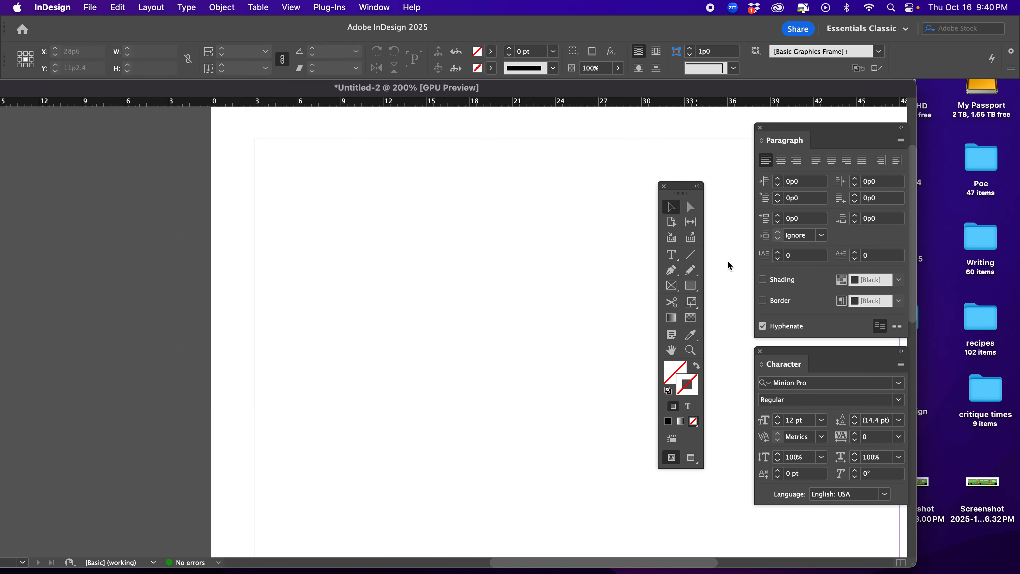
- Draw a text frame about 21 picas wide from the page's upper-left margin corner and hide the hidden characters
{"action": "left_click", "coordinate": [671, 254]}
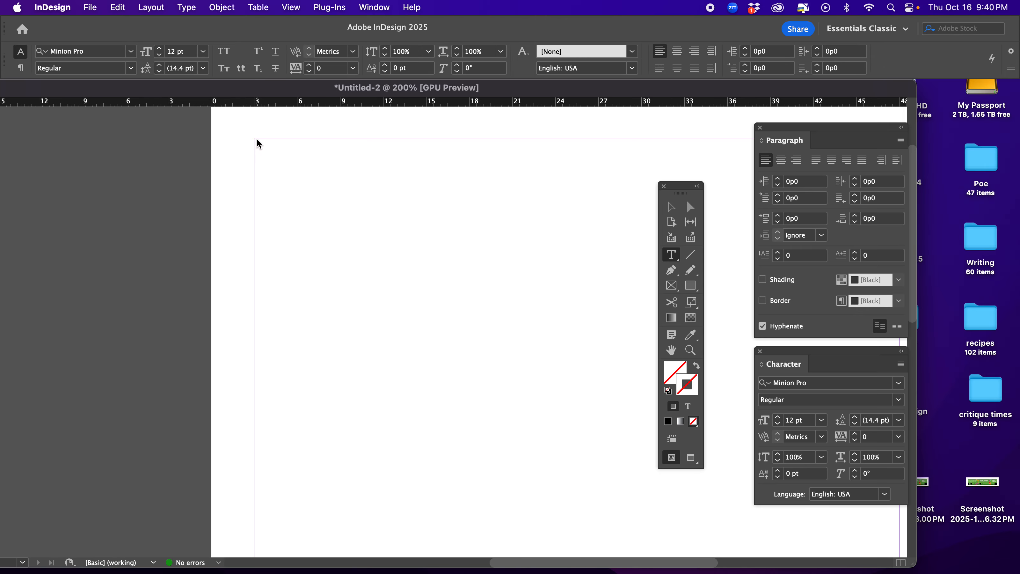
{"action": "left_click_drag", "start_coordinate": [255, 139], "coordinate": [562, 476]}
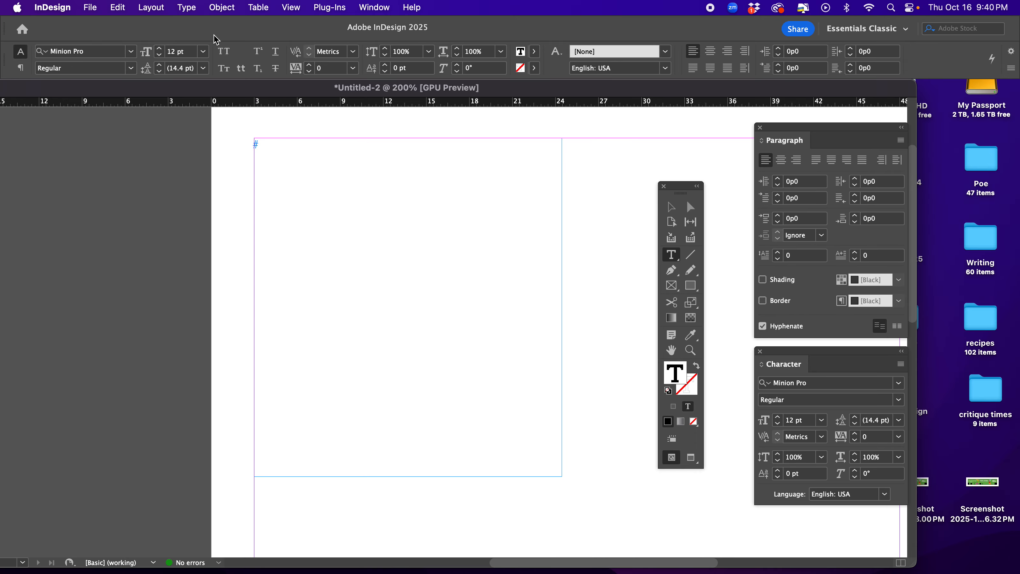
{"action": "left_click", "coordinate": [186, 7]}
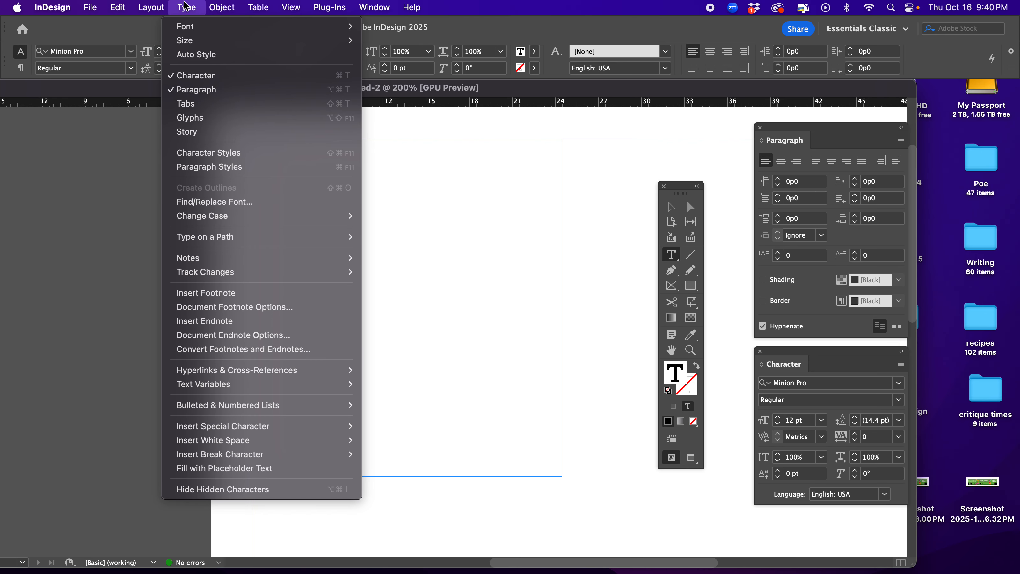
{"action": "left_click", "coordinate": [206, 490]}
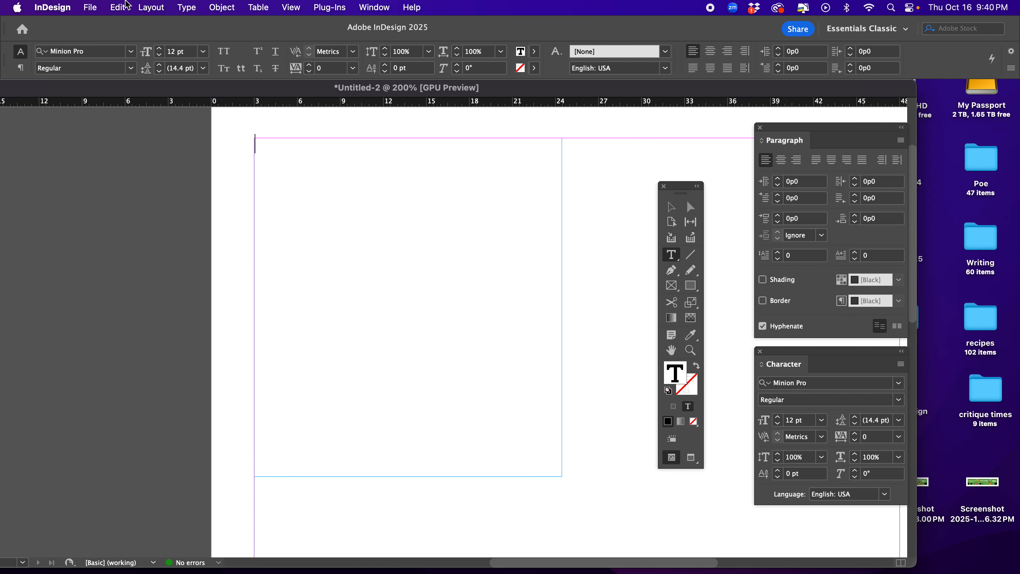
- Fill the new text frame with placeholder text and show the hidden characters
{"action": "left_click", "coordinate": [179, 5]}
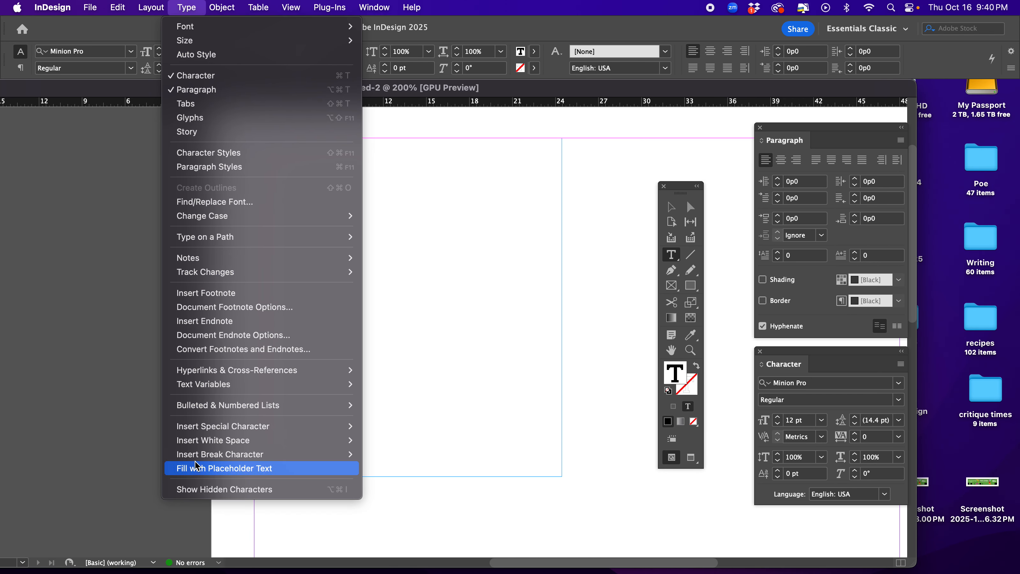
{"action": "left_click", "coordinate": [237, 467]}
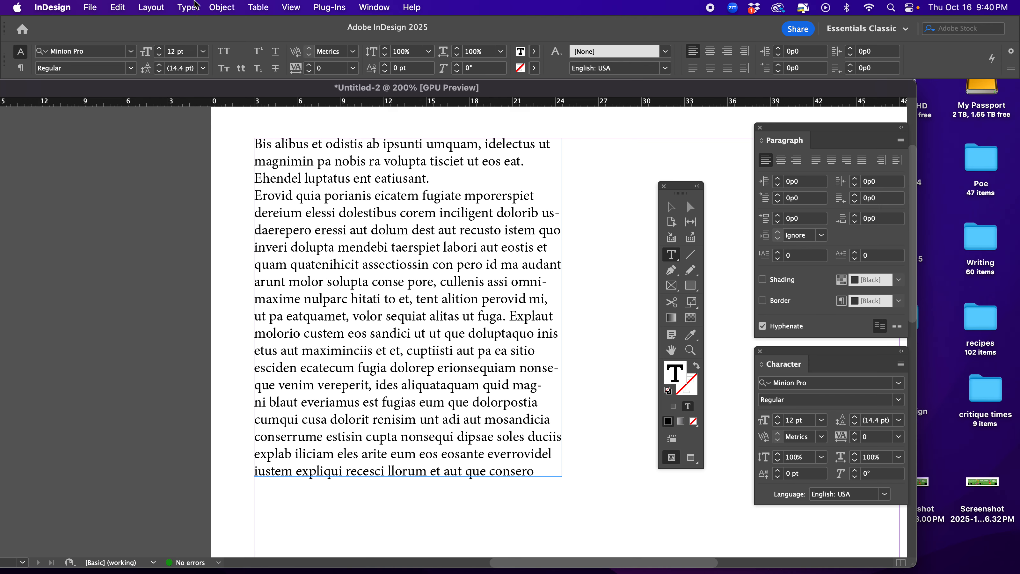
{"action": "left_click", "coordinate": [187, 7]}
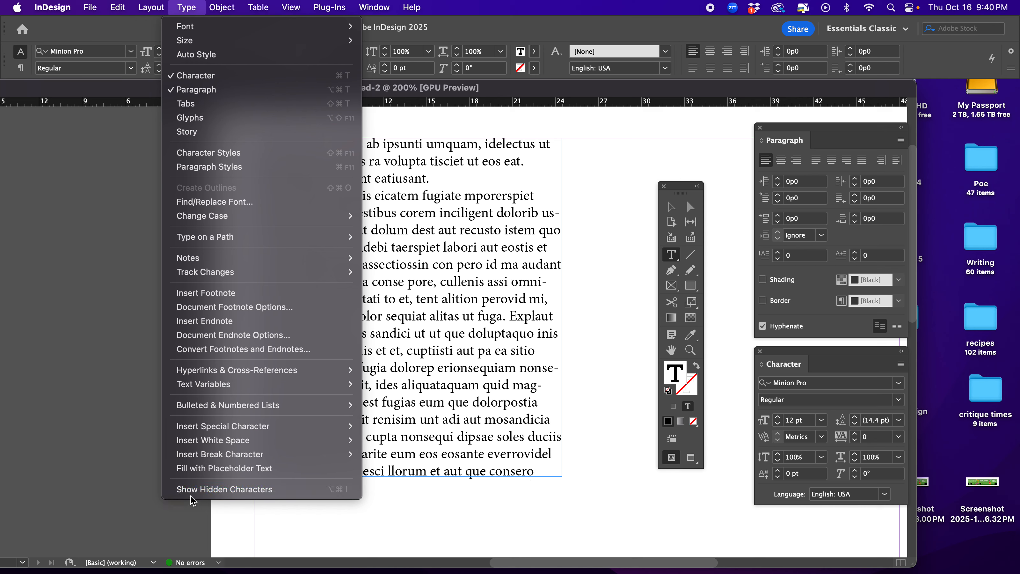
{"action": "left_click", "coordinate": [214, 489]}
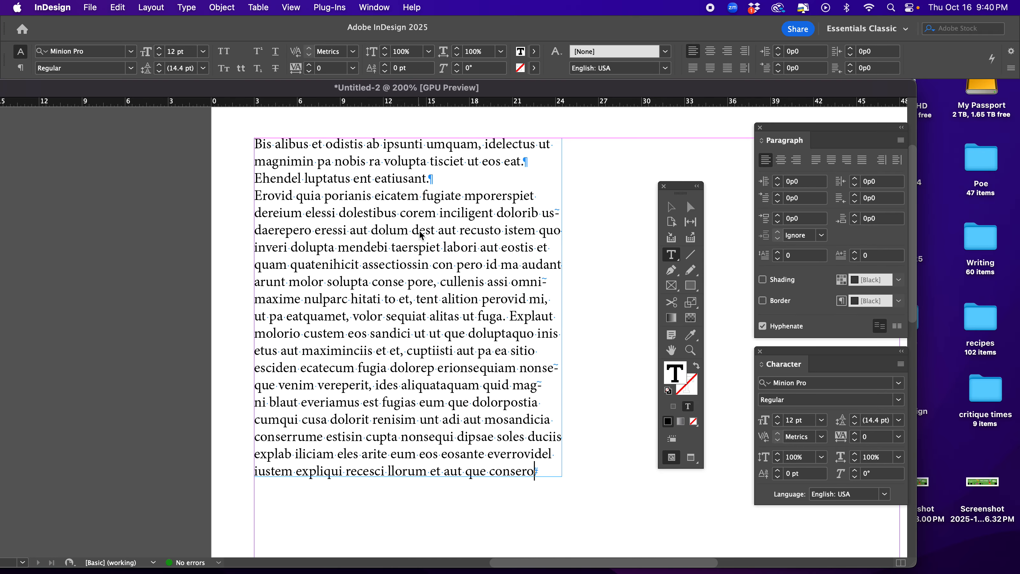
{"action": "left_click", "coordinate": [195, 6]}
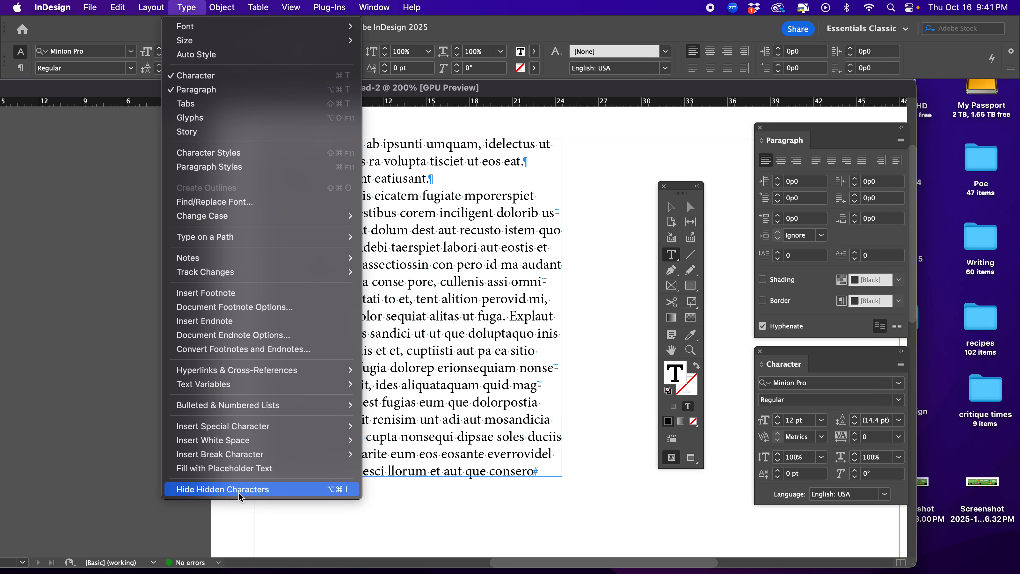
{"action": "left_click", "coordinate": [425, 422]}
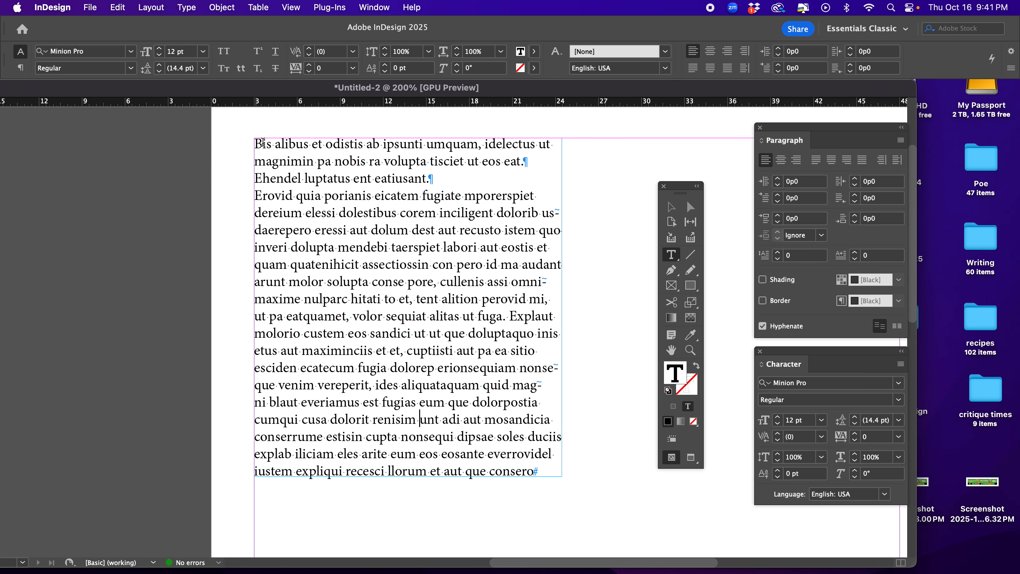
- Highlight each of the three placeholder paragraphs in turn to examine where each ends at its paragraph mark
{"action": "left_click_drag", "start_coordinate": [256, 143], "coordinate": [554, 164]}
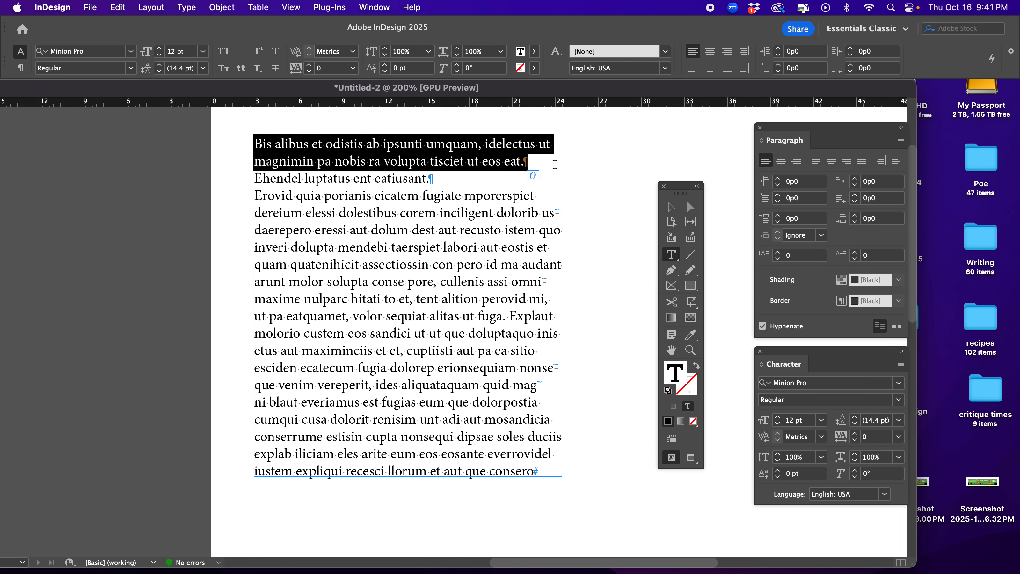
{"action": "left_click", "coordinate": [552, 165]}
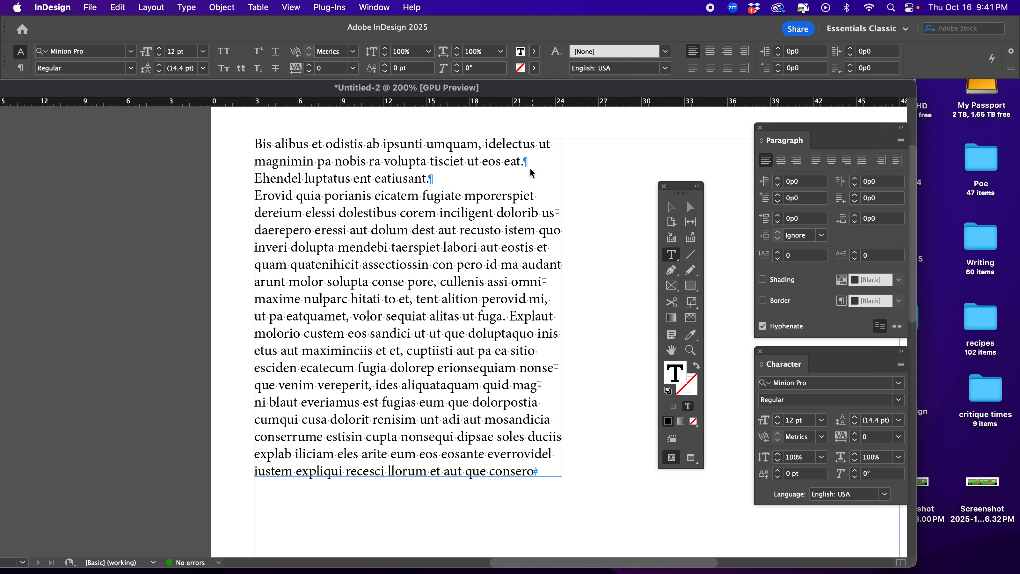
{"action": "left_click_drag", "start_coordinate": [525, 160], "coordinate": [533, 163]}
{"action": "left_click", "coordinate": [546, 171]}
{"action": "left_click_drag", "start_coordinate": [255, 177], "coordinate": [469, 177]}
{"action": "left_click", "coordinate": [348, 181]}
{"action": "left_click_drag", "start_coordinate": [252, 199], "coordinate": [529, 481]}
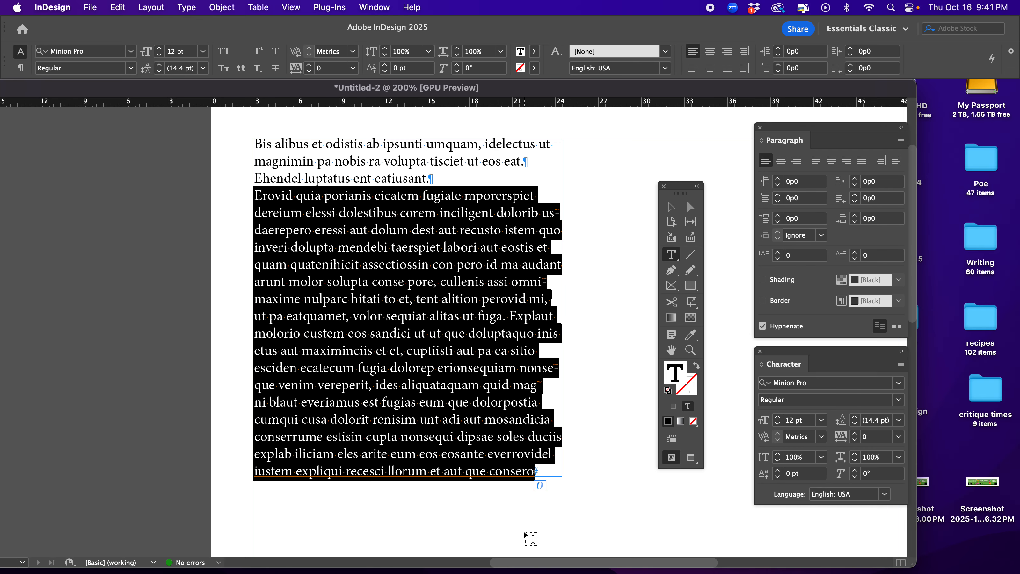
{"action": "left_click", "coordinate": [458, 436]}
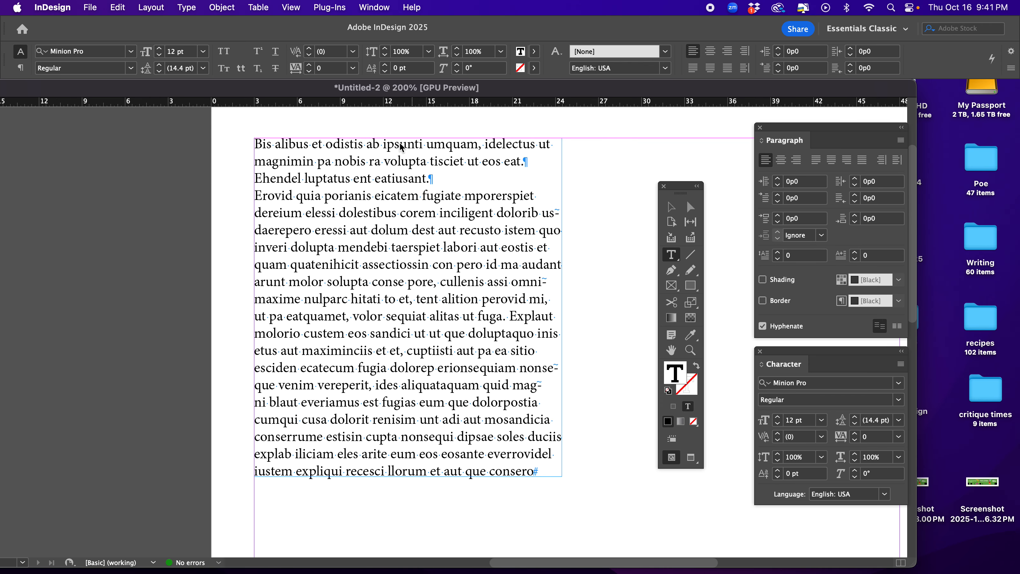
- Set the font of the entire first paragraph to Franklin Gothic Heavy
{"action": "left_click_drag", "start_coordinate": [257, 142], "coordinate": [561, 158]}
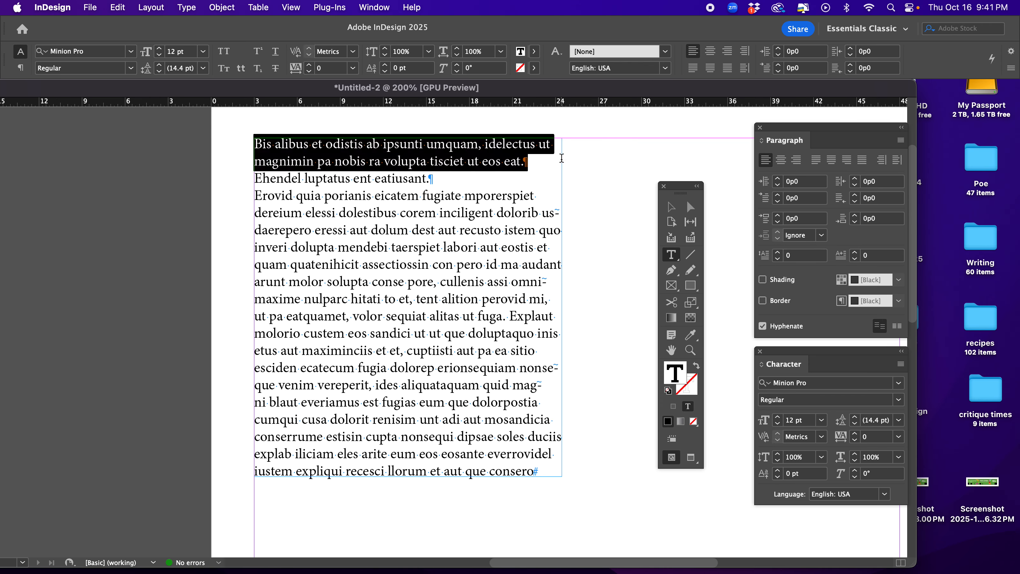
{"action": "left_click", "coordinate": [898, 384]}
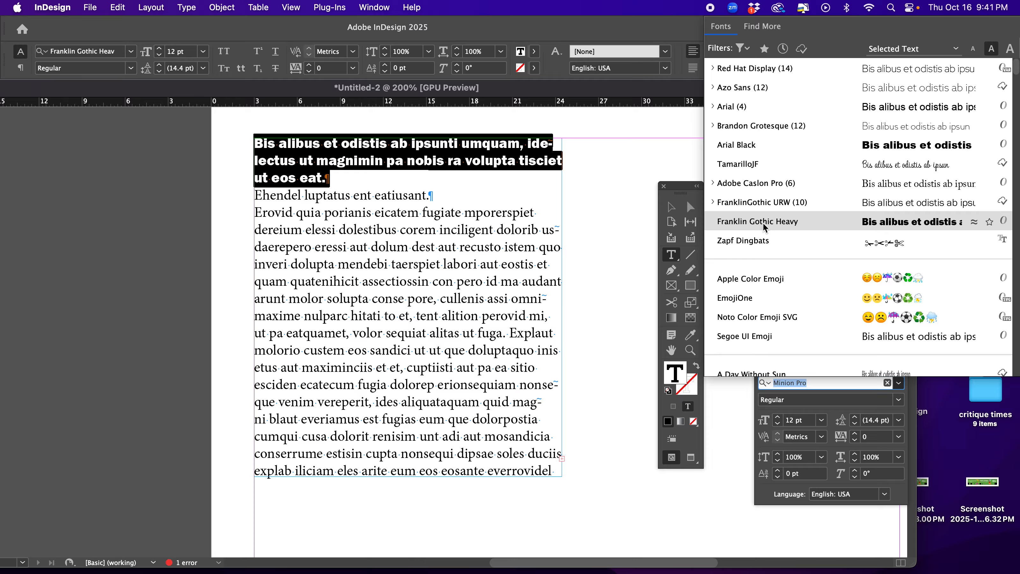
{"action": "left_click", "coordinate": [758, 221]}
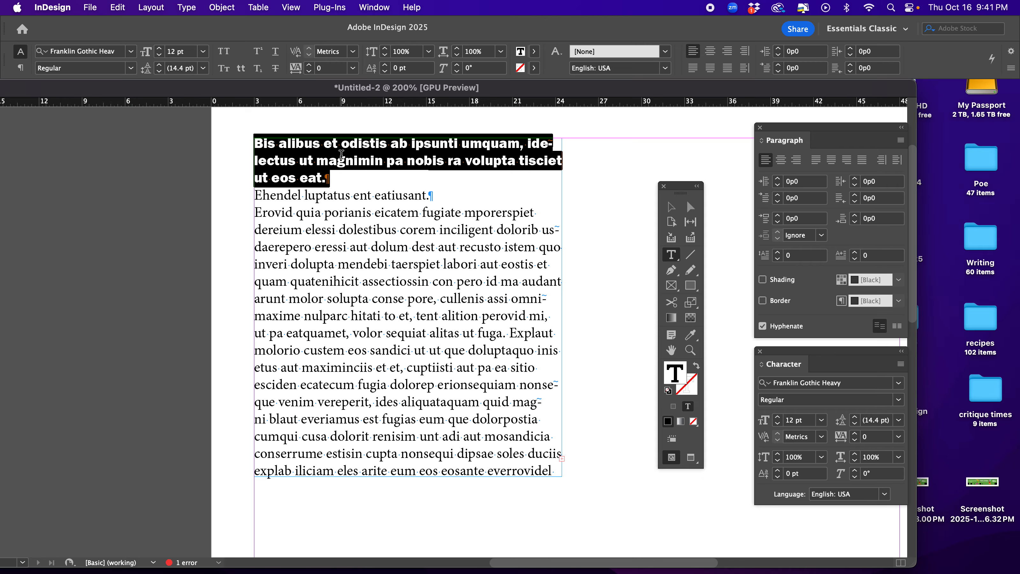
- Increase the font size of the first paragraph's words to 19 pt, leaving out the paragraph mark
{"action": "left_click", "coordinate": [357, 163]}
{"action": "left_click_drag", "start_coordinate": [347, 177], "coordinate": [255, 147]}
{"action": "left_click", "coordinate": [777, 418]}
{"action": "left_click", "coordinate": [777, 418]}
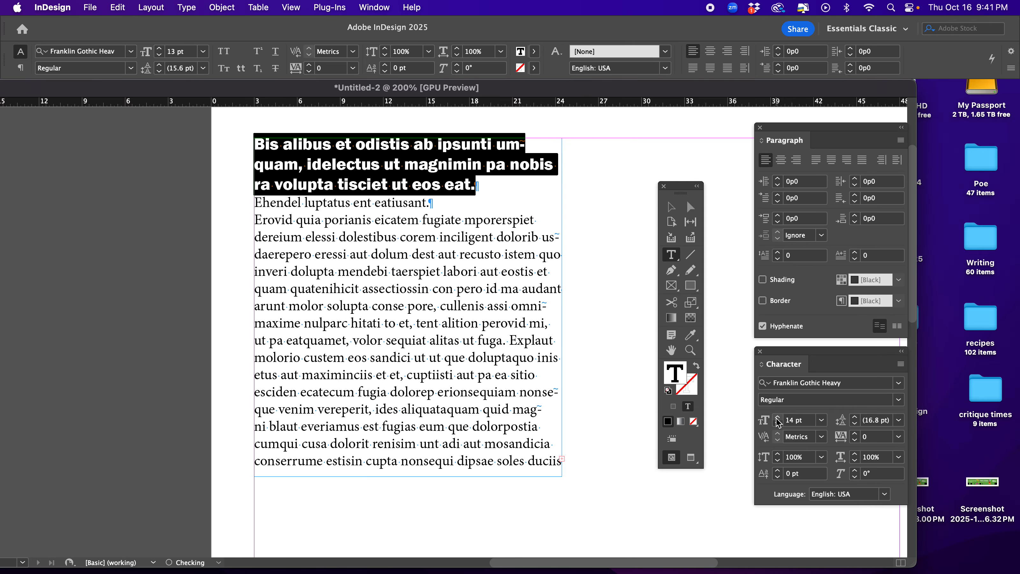
{"action": "left_click", "coordinate": [778, 418]}
{"action": "left_click", "coordinate": [777, 417]}
{"action": "left_click", "coordinate": [778, 418]}
{"action": "left_click", "coordinate": [778, 418]}
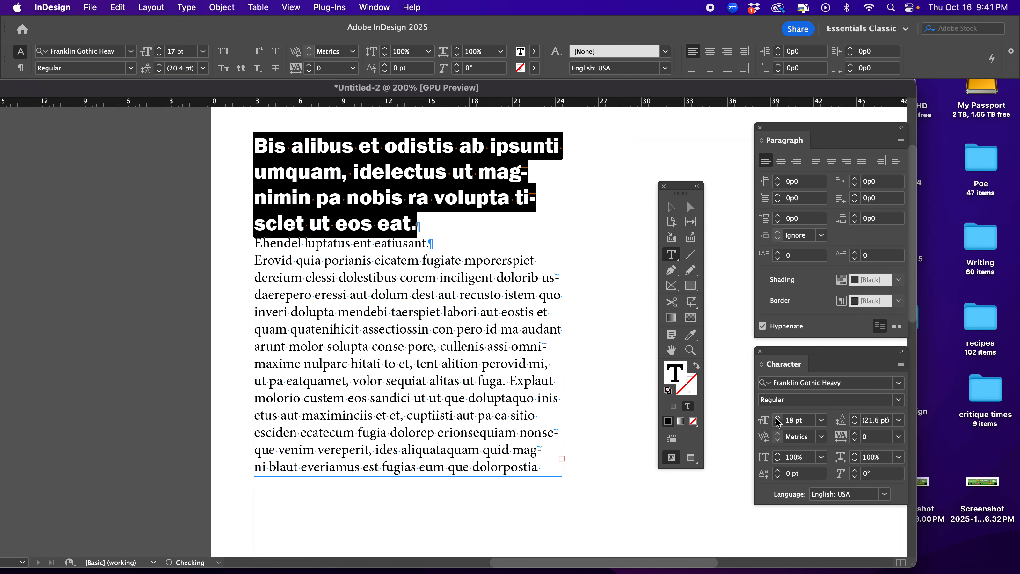
{"action": "left_click", "coordinate": [777, 418]}
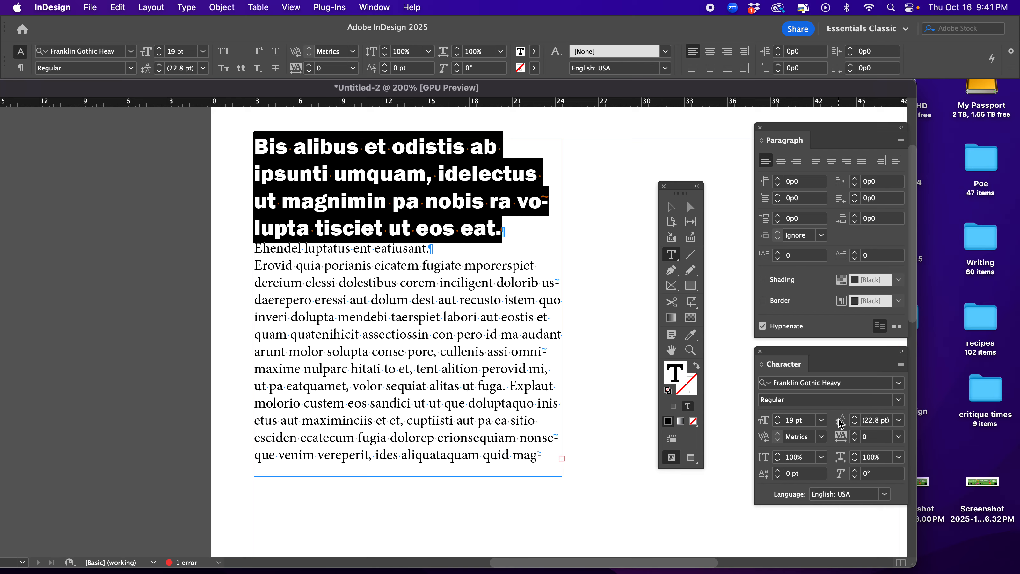
- Shorten the bold heading by deleting the words from "umquam" through "eos"
{"action": "left_click", "coordinate": [516, 231]}
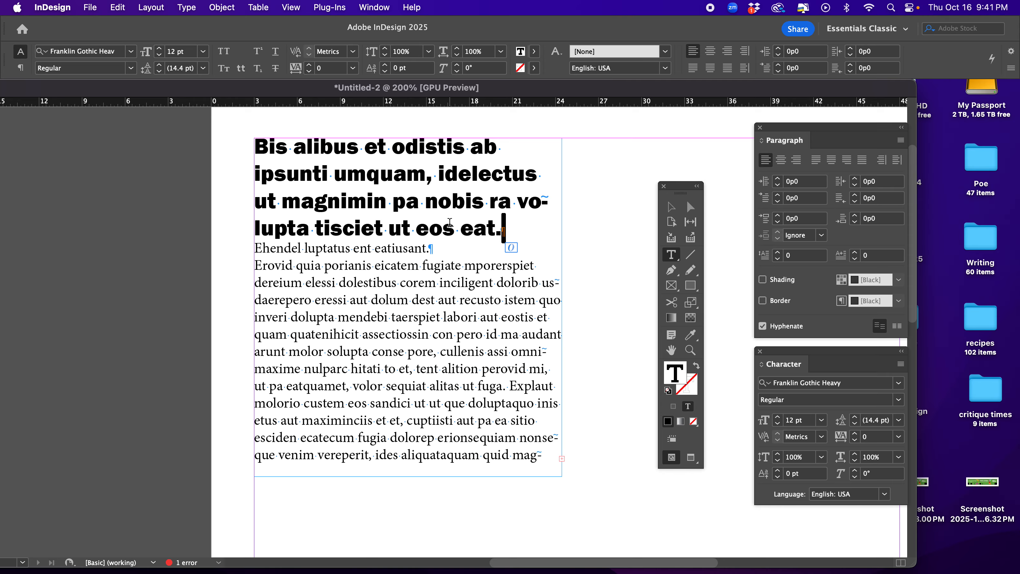
{"action": "left_click_drag", "start_coordinate": [455, 227], "coordinate": [336, 172]}
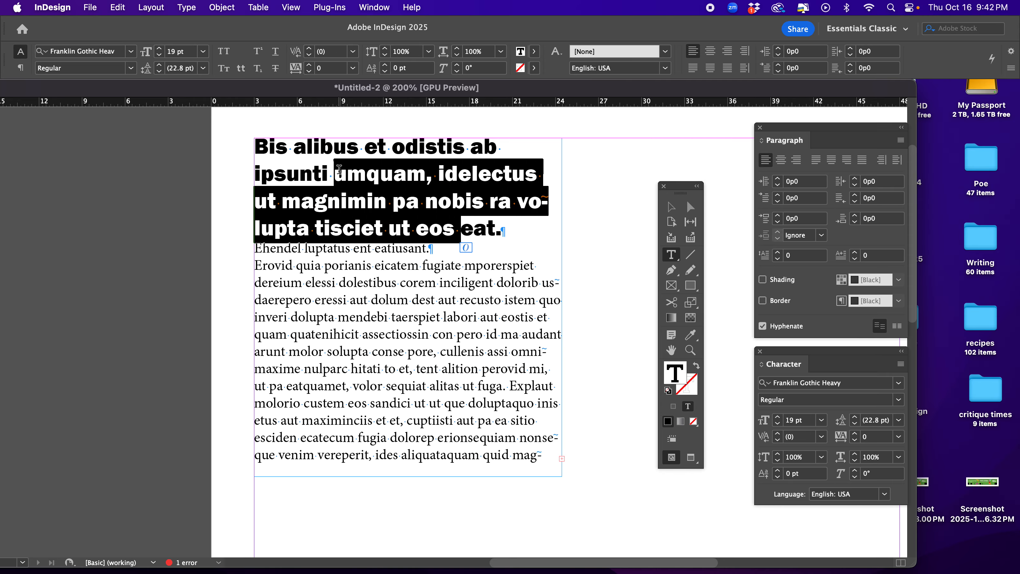
{"action": "key", "text": "BackSpace"}
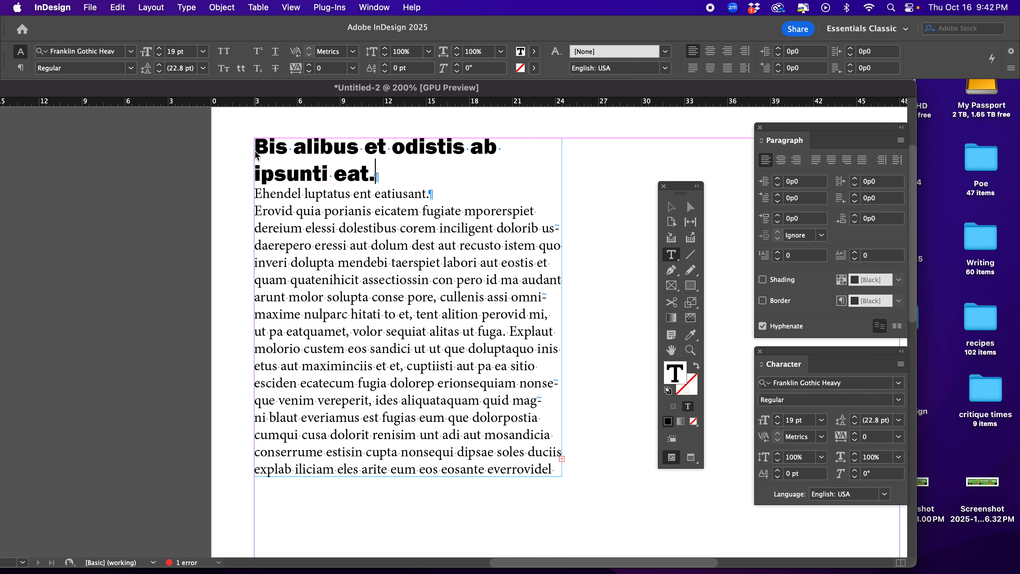
- Select the whole heading including its paragraph mark and set the font size to 18 pt
{"action": "triple_click", "coordinate": [418, 169]}
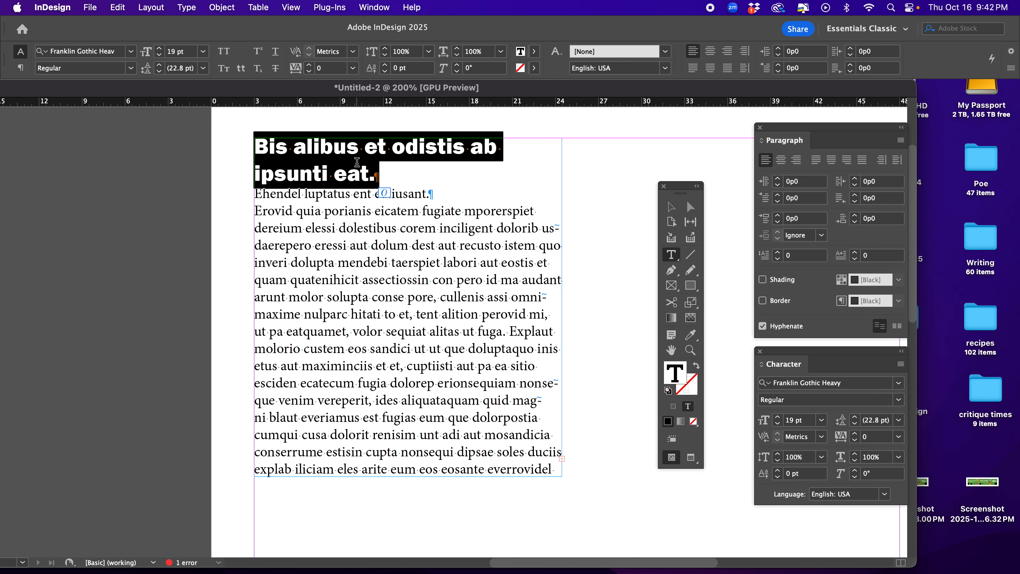
{"action": "left_click", "coordinate": [382, 175]}
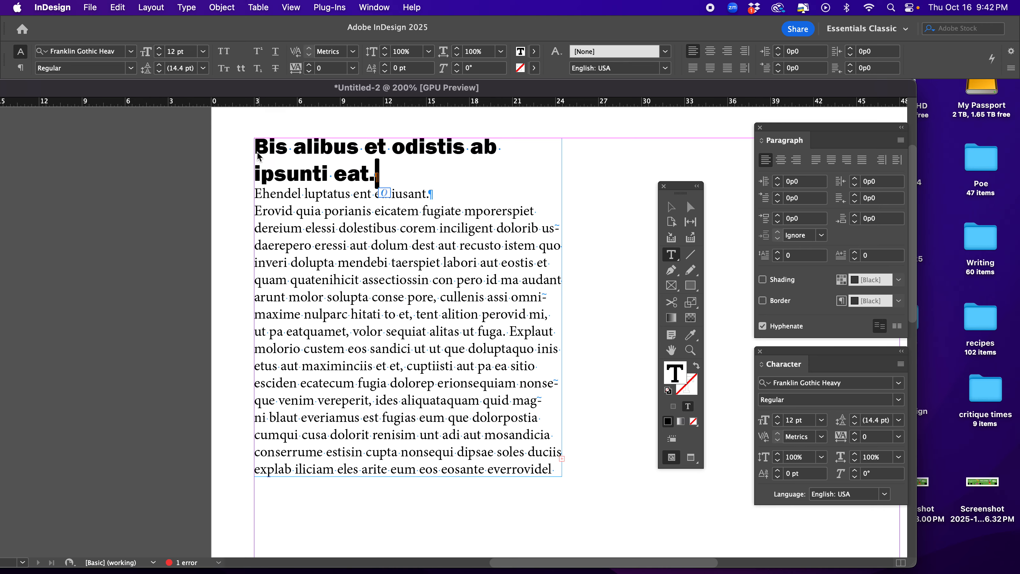
{"action": "left_click_drag", "start_coordinate": [255, 148], "coordinate": [374, 177]}
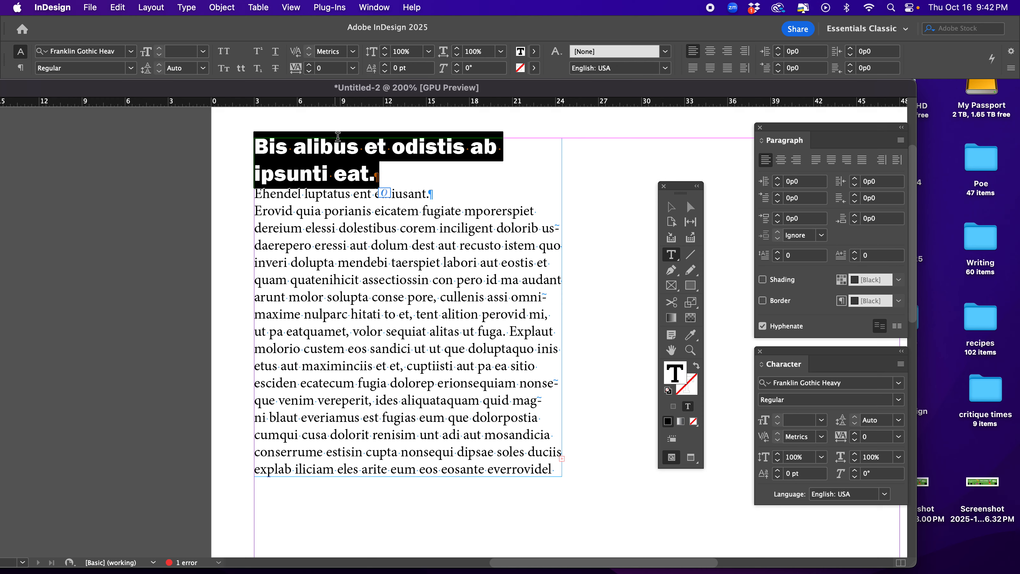
{"action": "left_click", "coordinate": [308, 154]}
{"action": "left_click_drag", "start_coordinate": [259, 141], "coordinate": [377, 177]}
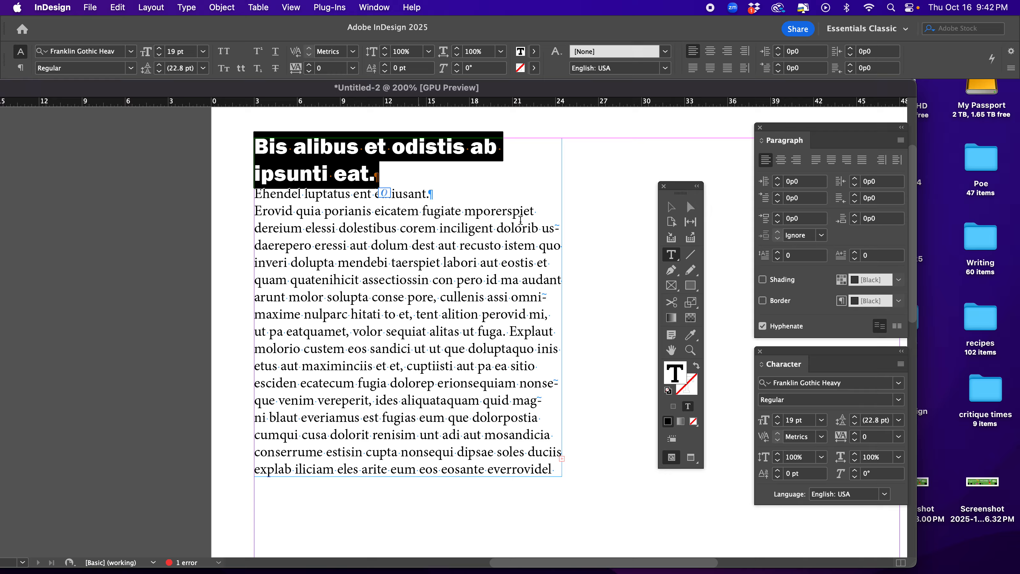
{"action": "left_click", "coordinate": [822, 420]}
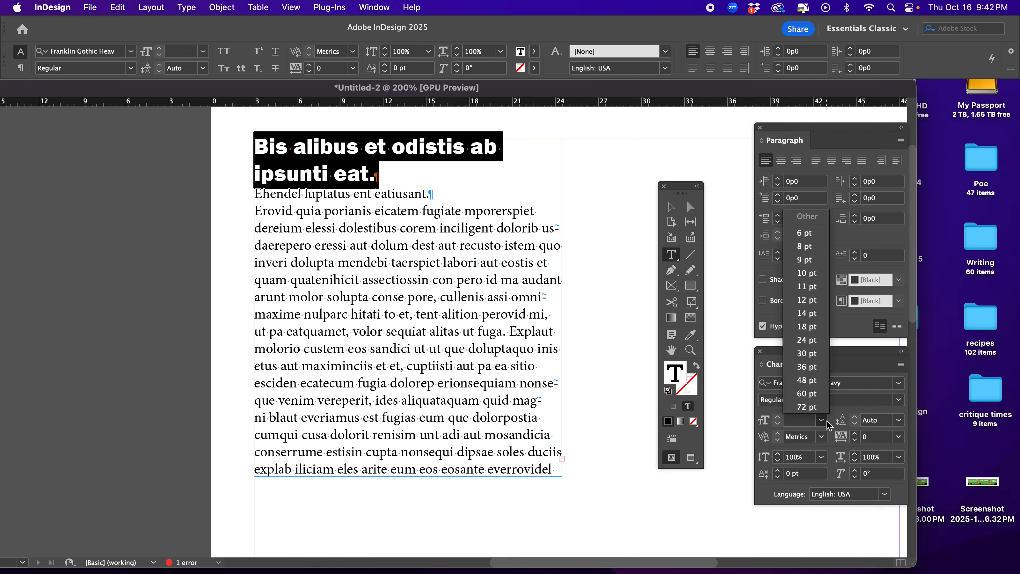
{"action": "left_click", "coordinate": [806, 326]}
- Reselect the heading with its paragraph mark and increase its font size in increments to 22 pt
{"action": "left_click", "coordinate": [322, 165]}
{"action": "left_click_drag", "start_coordinate": [259, 142], "coordinate": [352, 161]}
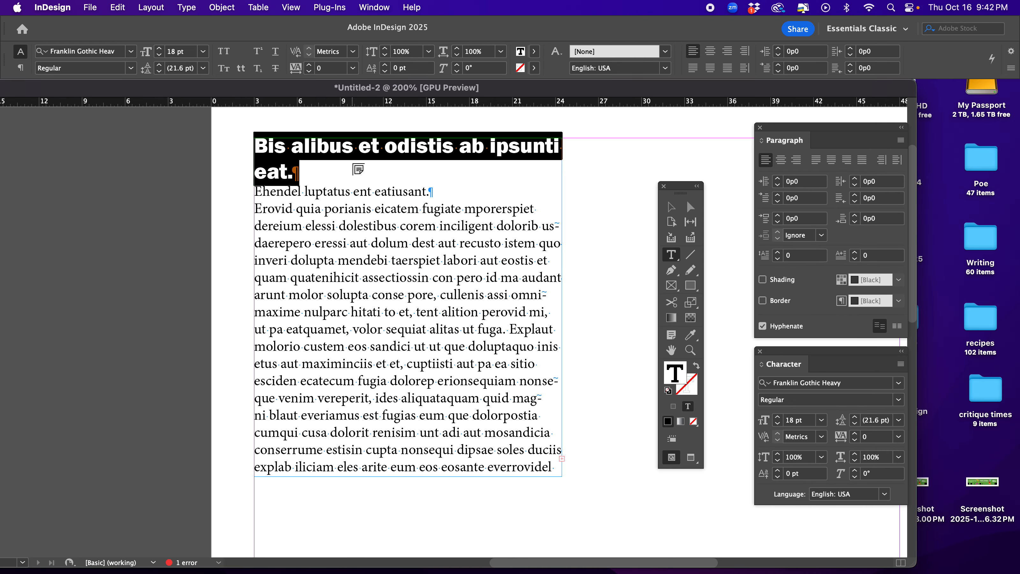
{"action": "key", "text": "BackSpace"}
{"action": "key", "text": "super+z"}
{"action": "key", "text": "super+shift+period"}
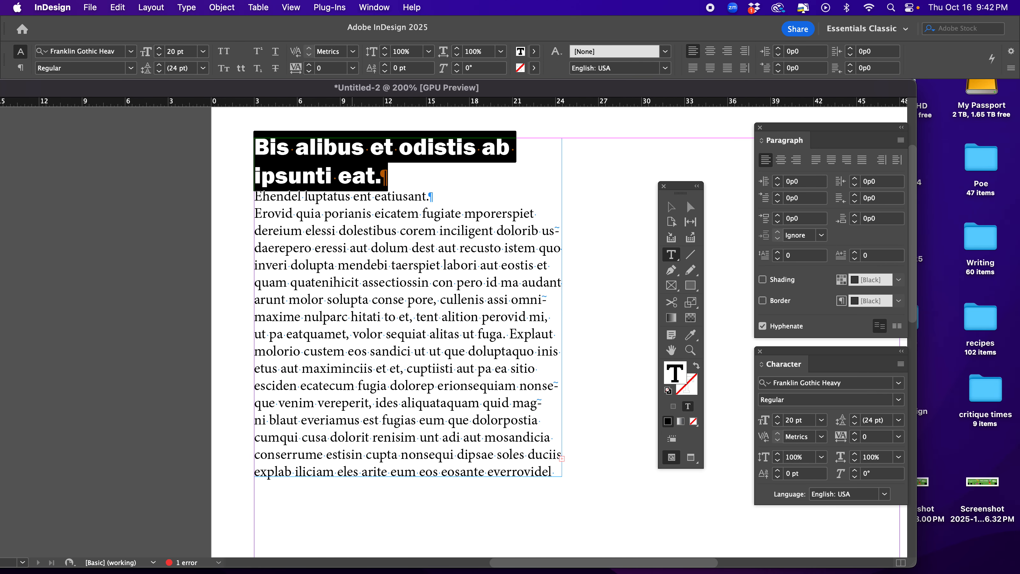
{"action": "key", "text": "super"}
{"action": "key", "text": "super"}
{"action": "key", "text": "super+shift+period"}
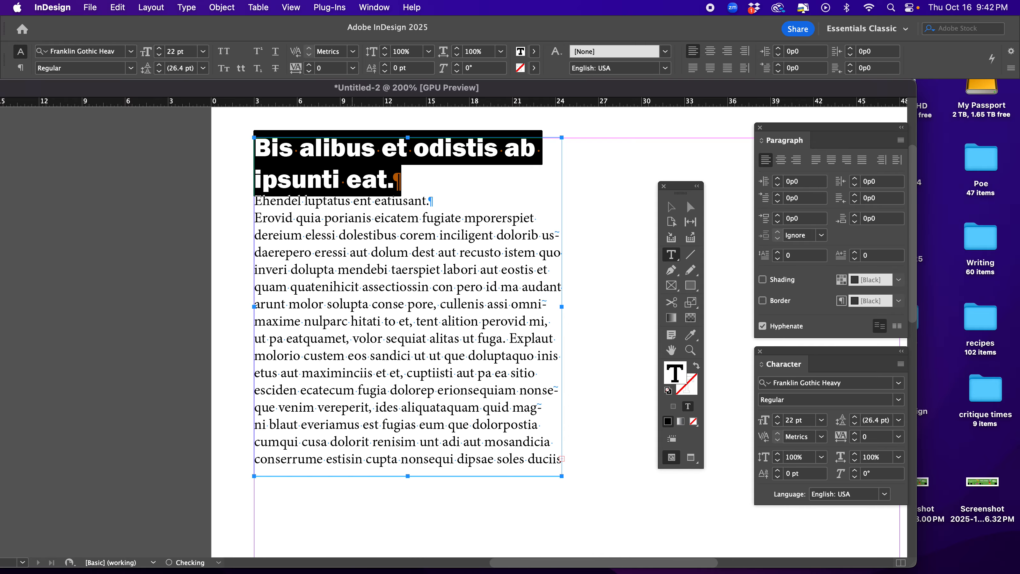
- Increase the font size of the whole heading, including its paragraph mark, to 32 pt
{"action": "key", "text": "super+shift+period"}
{"action": "key", "text": "super+shift+period"}
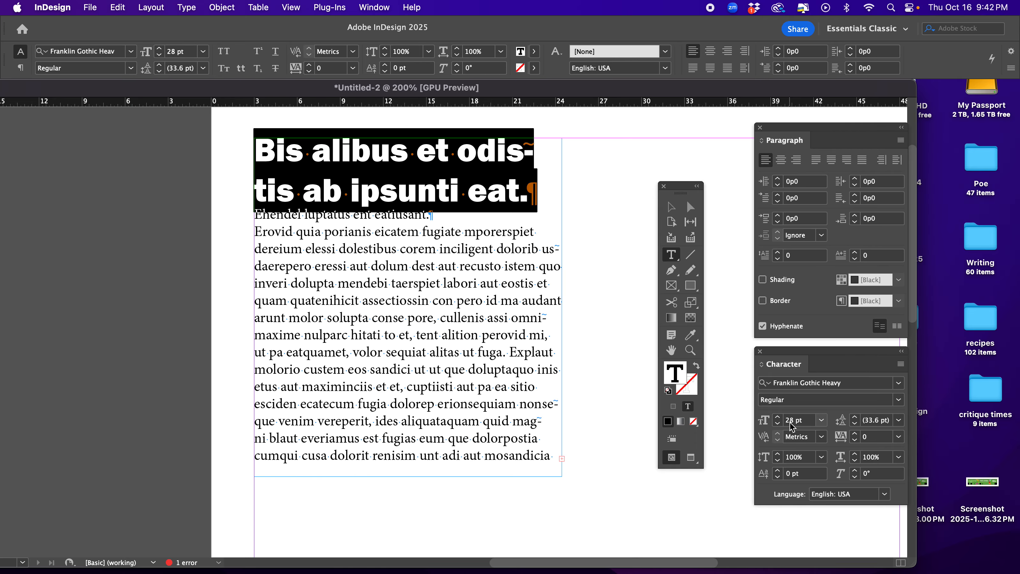
{"action": "key", "text": "super+shift+period"}
{"action": "key", "text": "super+shift+period"}
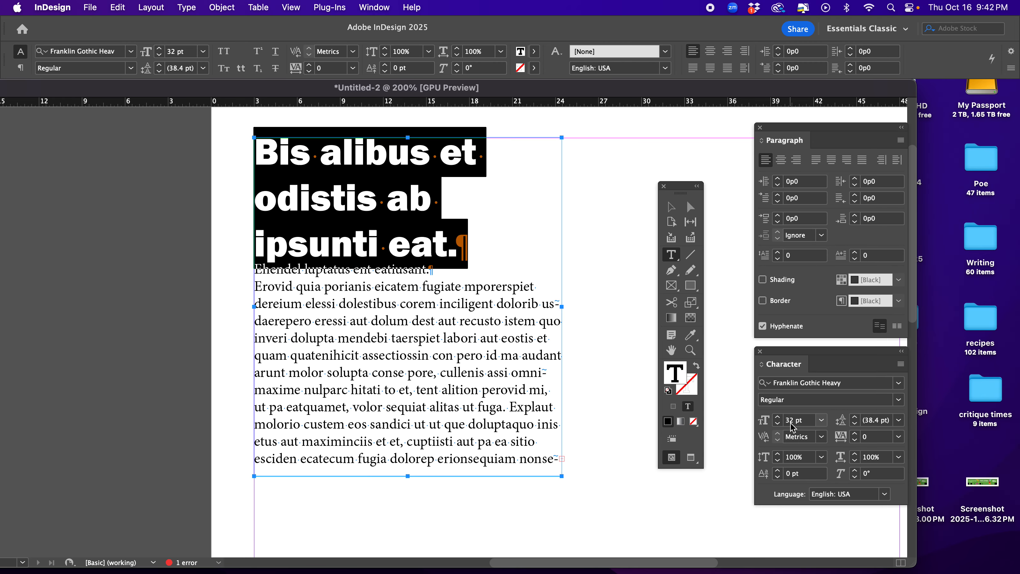
{"action": "left_click", "coordinate": [407, 269]}
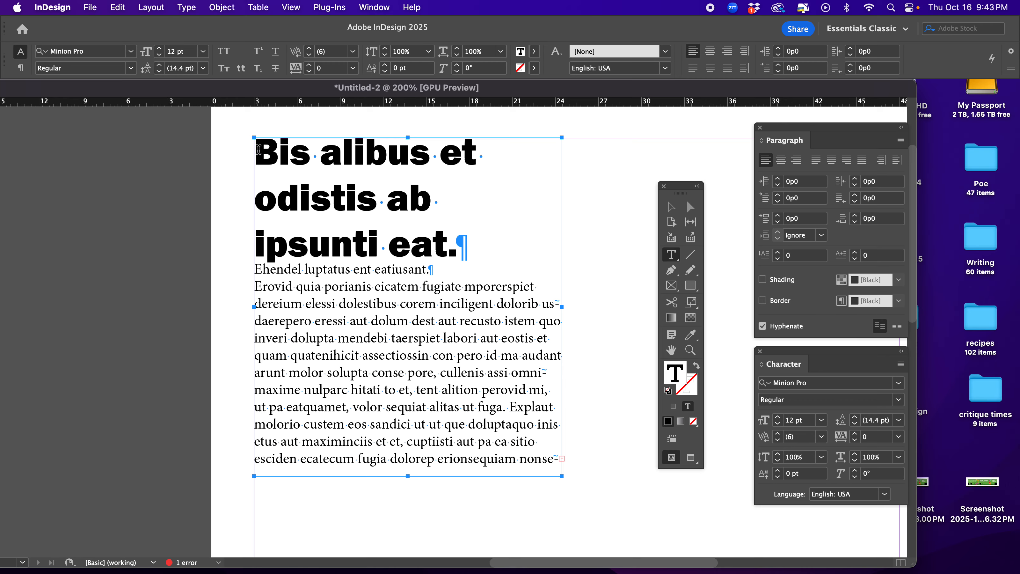
- Reselect the heading with its paragraph mark and tighten its leading in increments to 26 pt
{"action": "left_click_drag", "start_coordinate": [259, 149], "coordinate": [498, 222]}
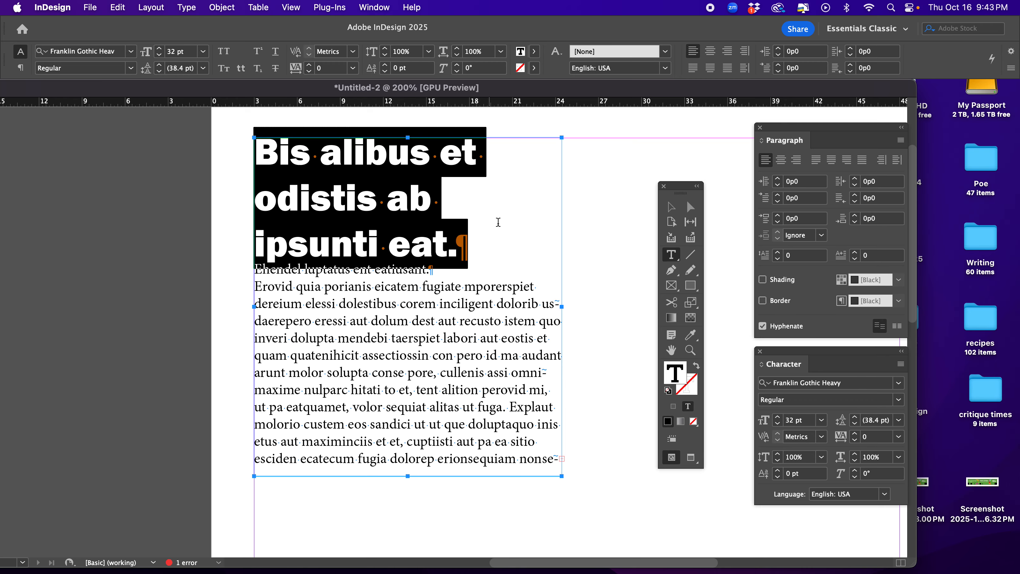
{"action": "left_click", "coordinate": [855, 422]}
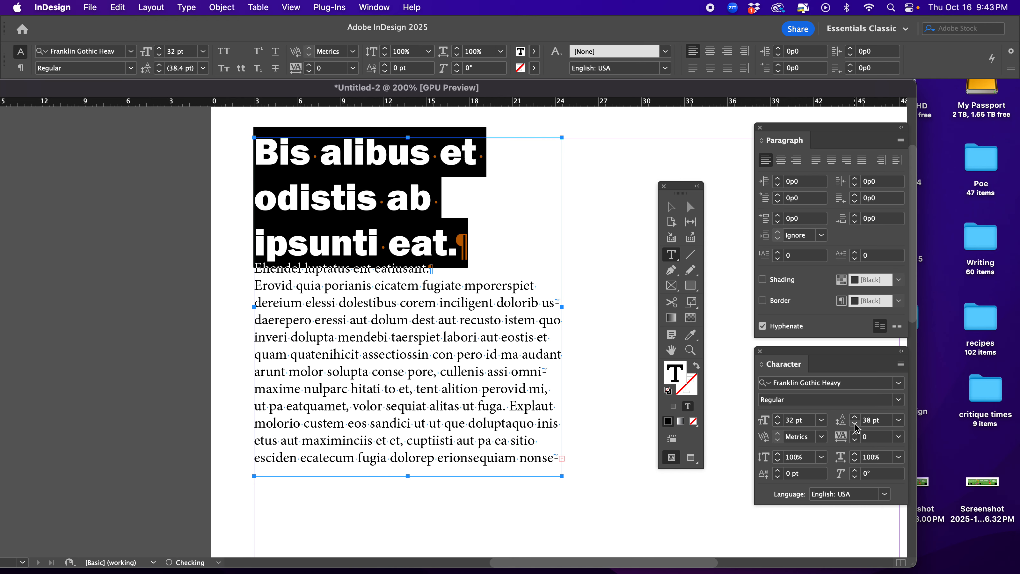
{"action": "left_click", "coordinate": [855, 423]}
{"action": "left_click", "coordinate": [855, 423]}
{"action": "left_click", "coordinate": [855, 423]}
{"action": "left_click", "coordinate": [855, 423]}
{"action": "left_click", "coordinate": [855, 424]}
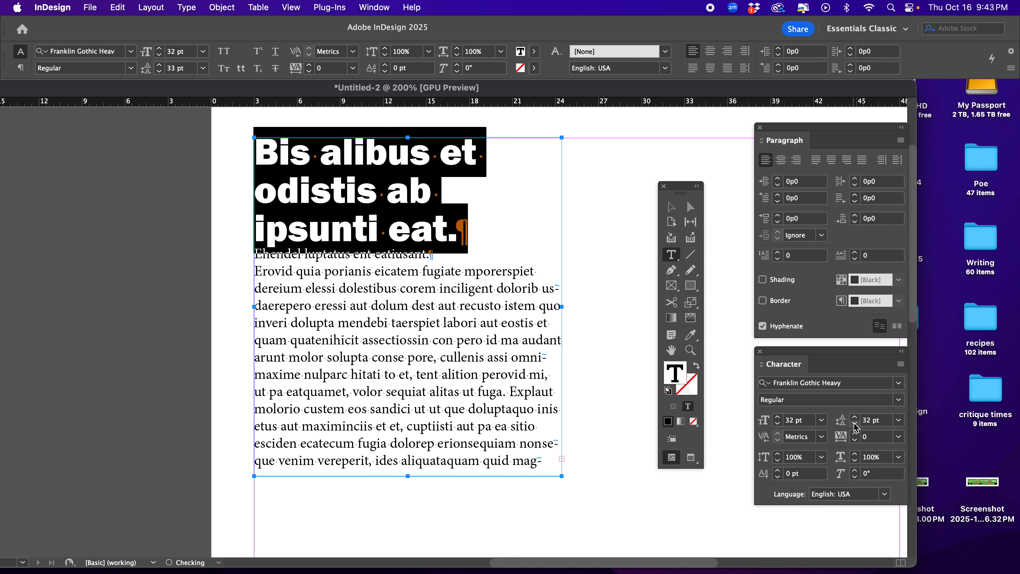
{"action": "left_click", "coordinate": [855, 424]}
{"action": "left_click", "coordinate": [855, 423]}
{"action": "left_click", "coordinate": [855, 423]}
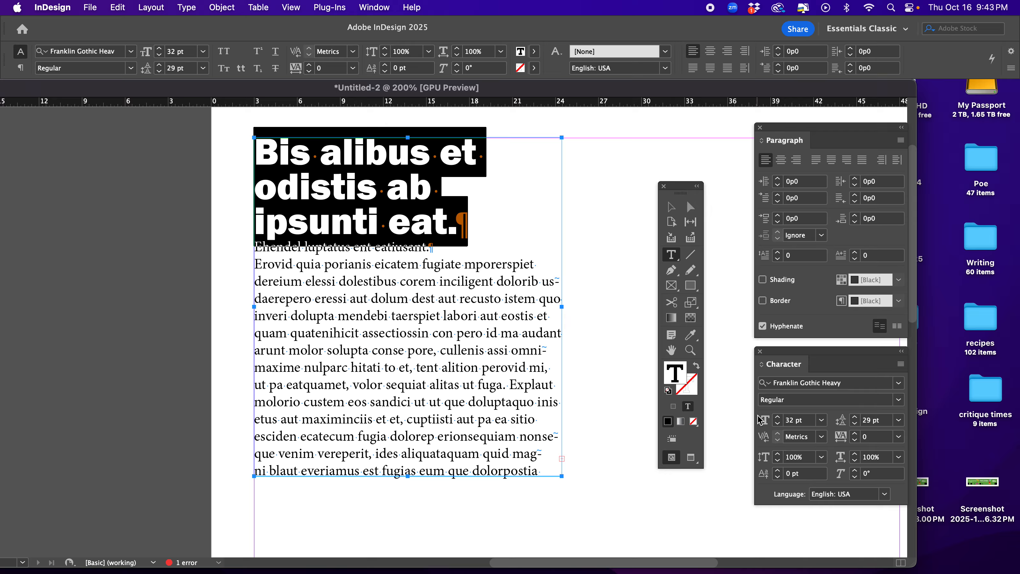
{"action": "key", "text": "alt+Up"}
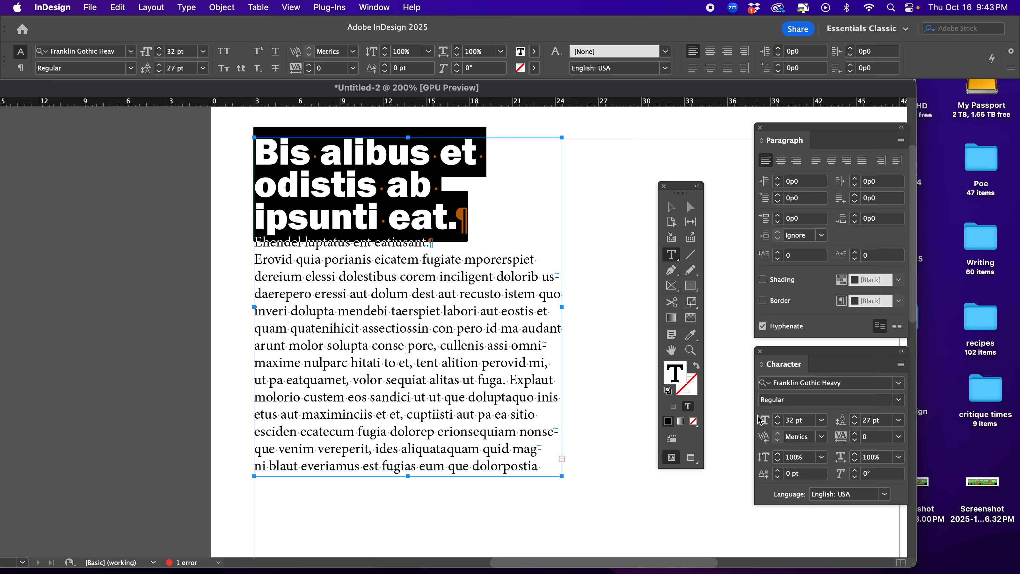
{"action": "key", "text": "alt+Up"}
{"action": "key", "text": "alt+Down"}
{"action": "left_click", "coordinate": [855, 424]}
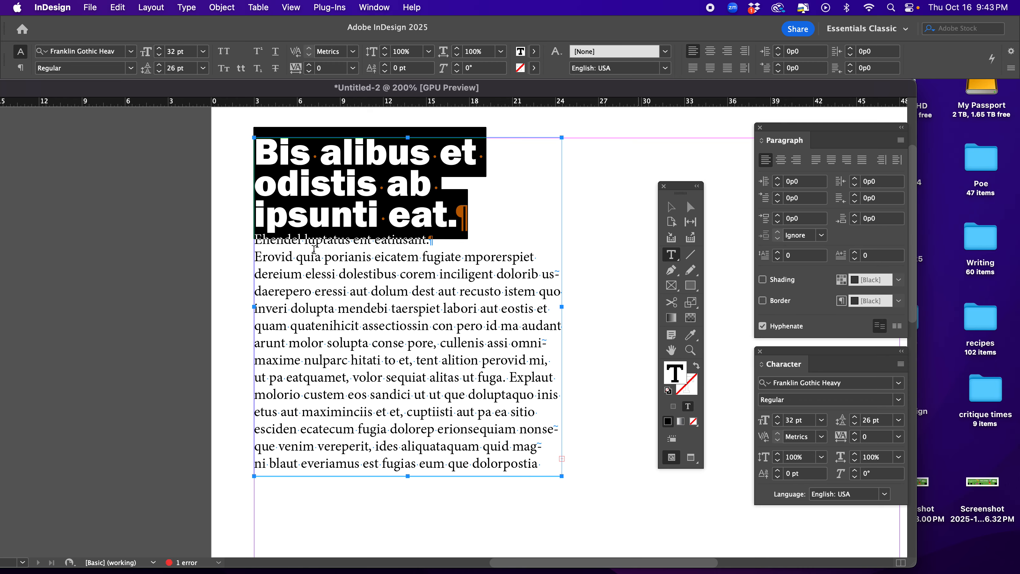
{"action": "left_click", "coordinate": [325, 170]}
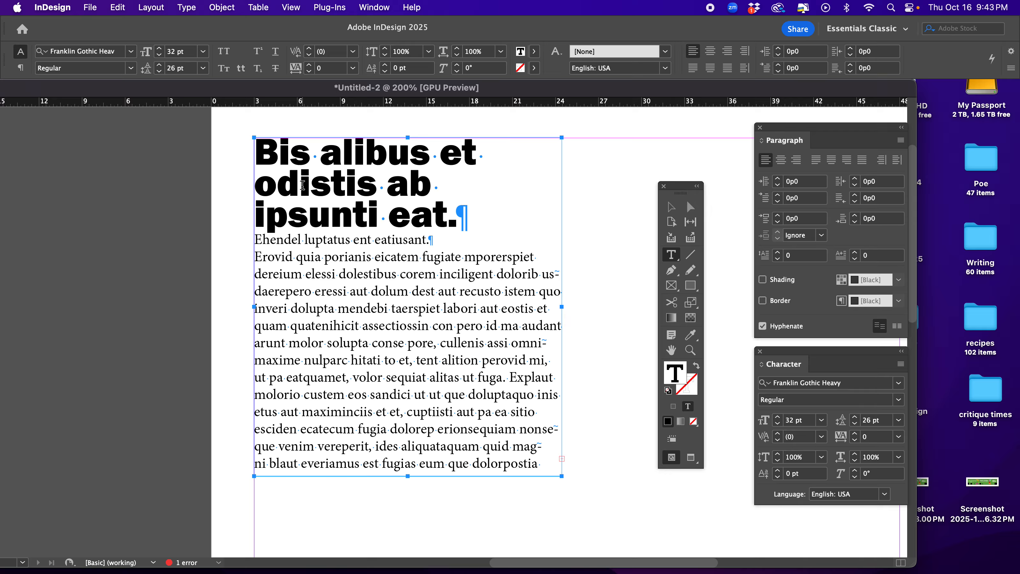
- Try replacing the first "i" of "odistis" in the heading with a "g", and undo the replacement
{"action": "left_click_drag", "start_coordinate": [300, 185], "coordinate": [311, 185]}
{"action": "type", "text": "g"}
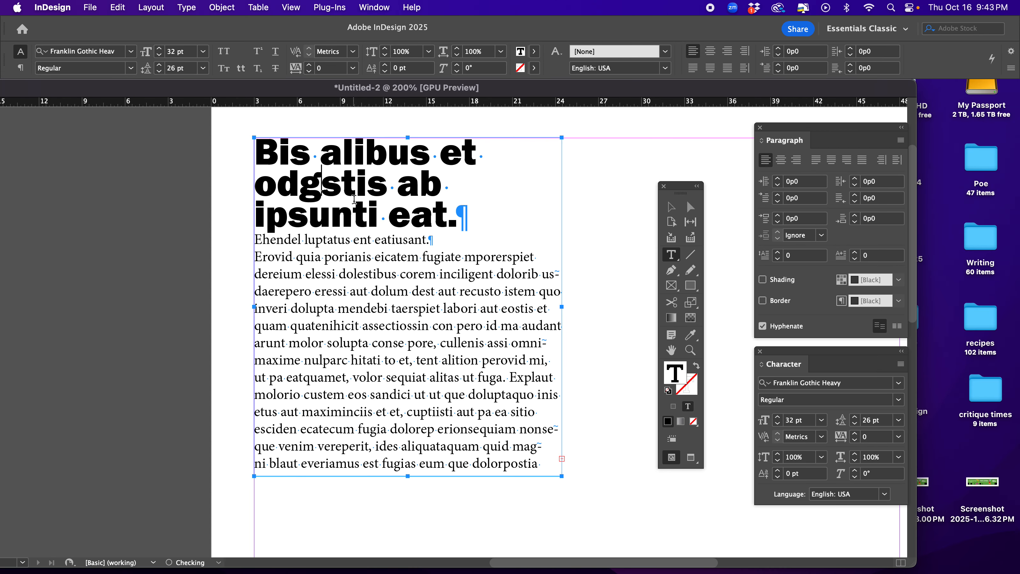
{"action": "key", "text": "super+z"}
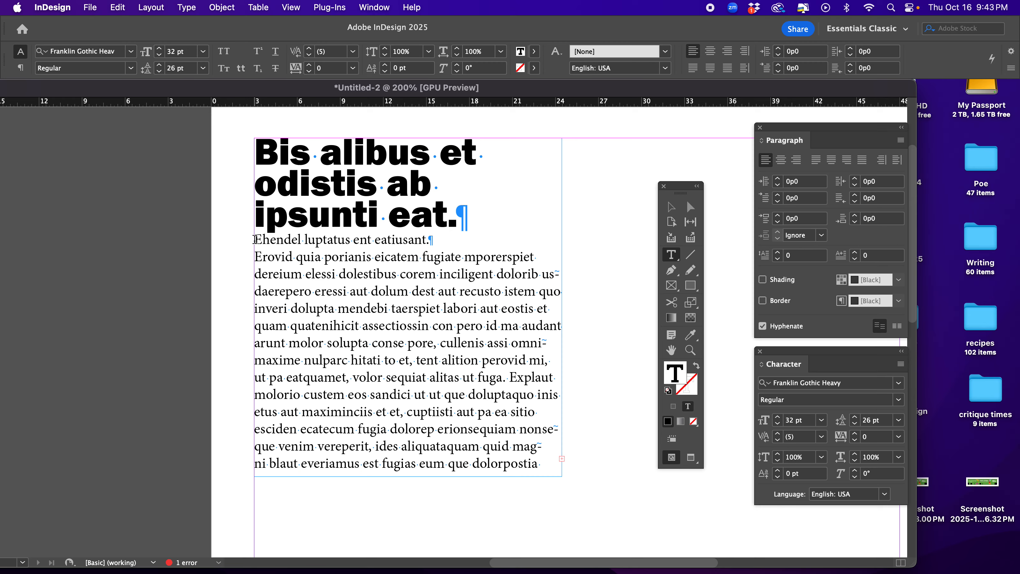
- Select the second paragraph, "Ehendel luptatus ent eatiusant.", with its paragraph mark and increase its font size to 18 pt
{"action": "left_click_drag", "start_coordinate": [253, 240], "coordinate": [467, 242]}
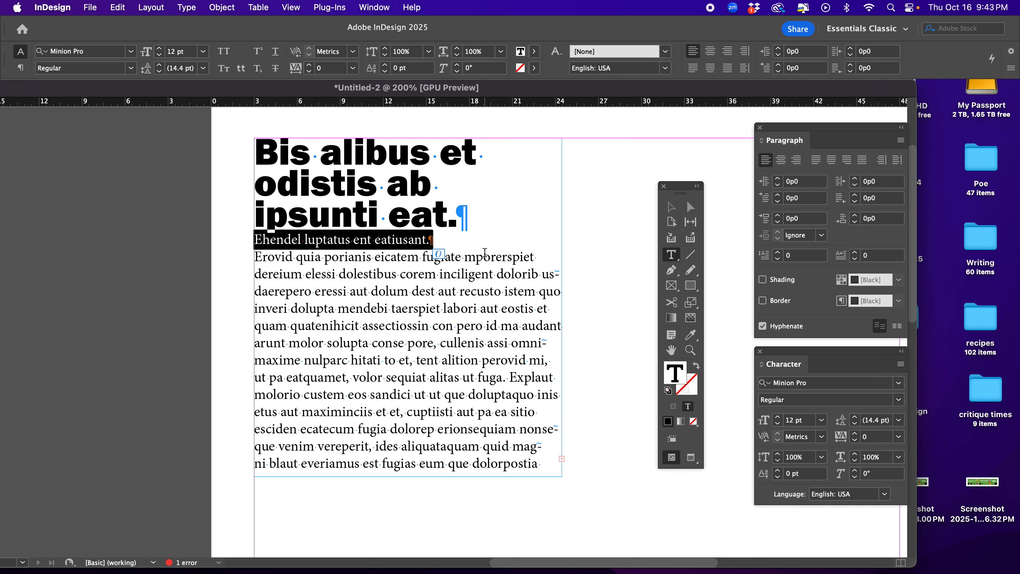
{"action": "key", "text": "super+shift+period"}
{"action": "key", "text": "super+shift+period"}
{"action": "key", "text": "super+shift+period"}
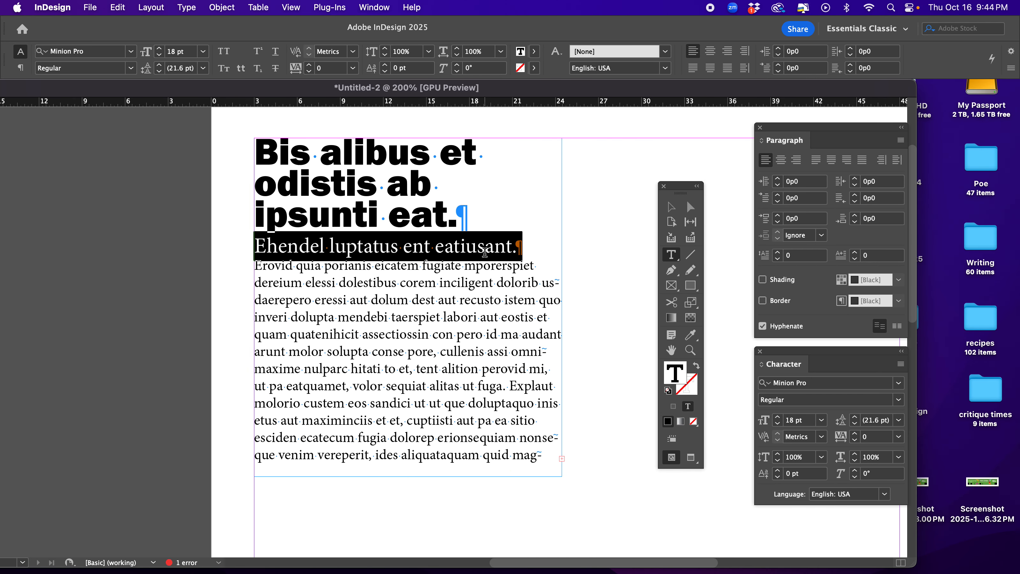
{"action": "triple_click", "coordinate": [432, 250]}
{"action": "left_click", "coordinate": [382, 193]}
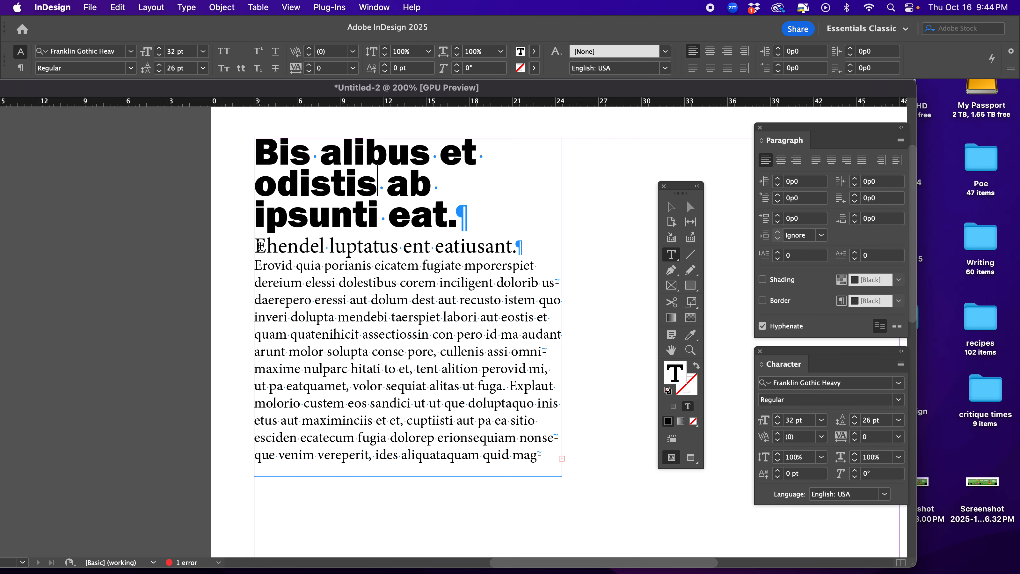
- Change the font of the second paragraph, including its paragraph mark, to FranklinGothic URW Light Italic
{"action": "left_click_drag", "start_coordinate": [257, 246], "coordinate": [526, 244]}
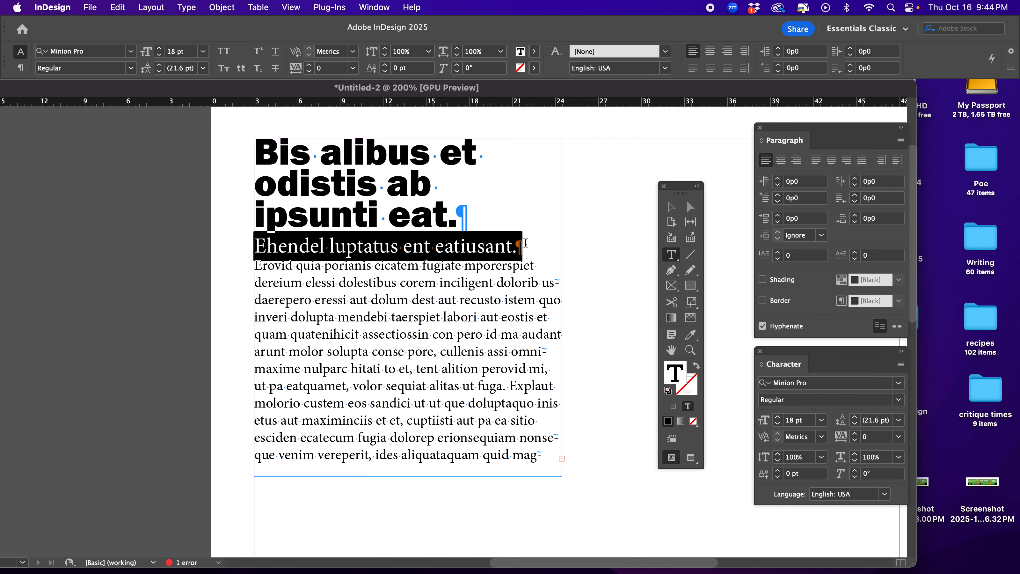
{"action": "left_click", "coordinate": [799, 381]}
{"action": "type", "text": "frank"}
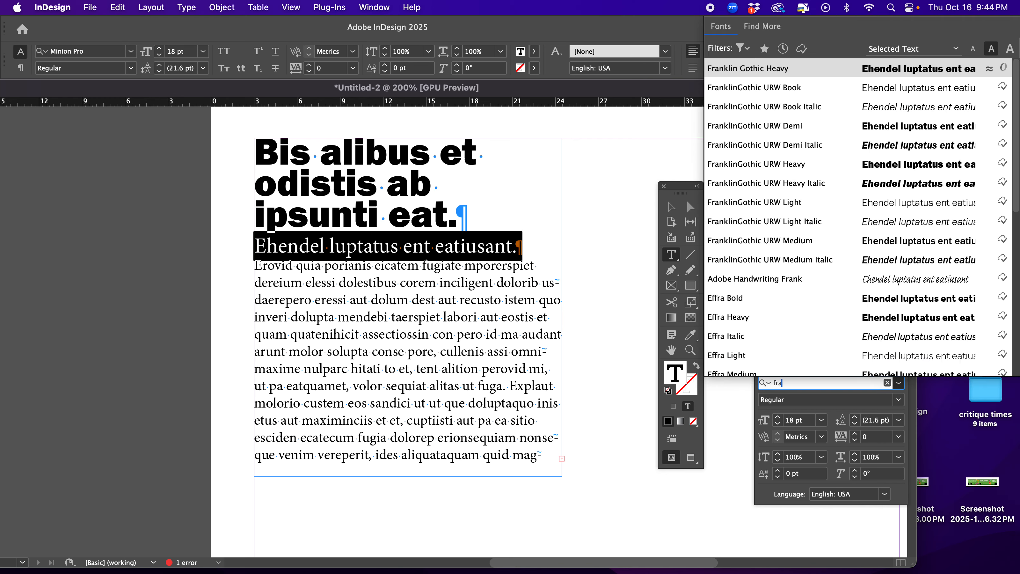
{"action": "left_click", "coordinate": [778, 224]}
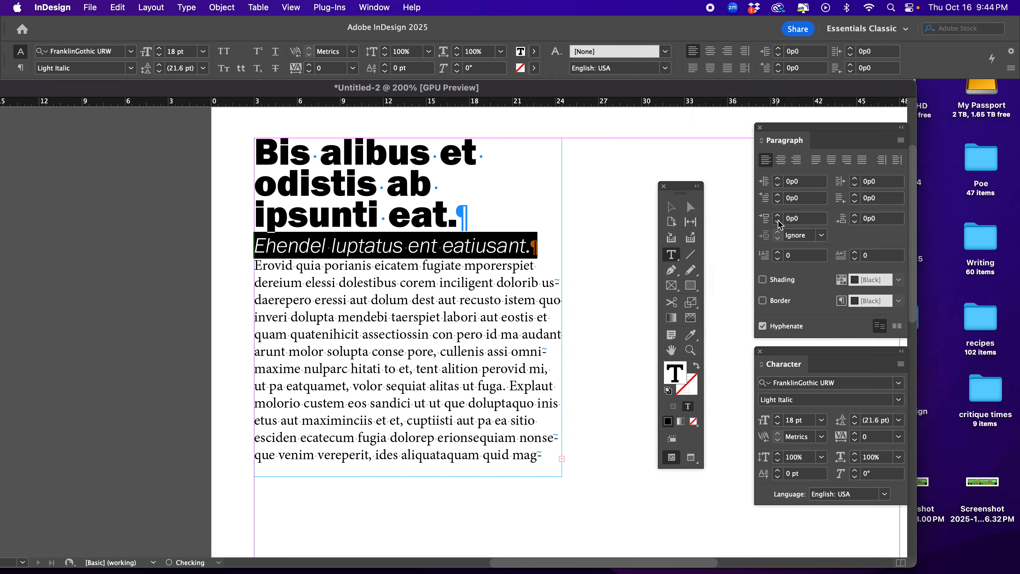
{"action": "left_click", "coordinate": [453, 244]}
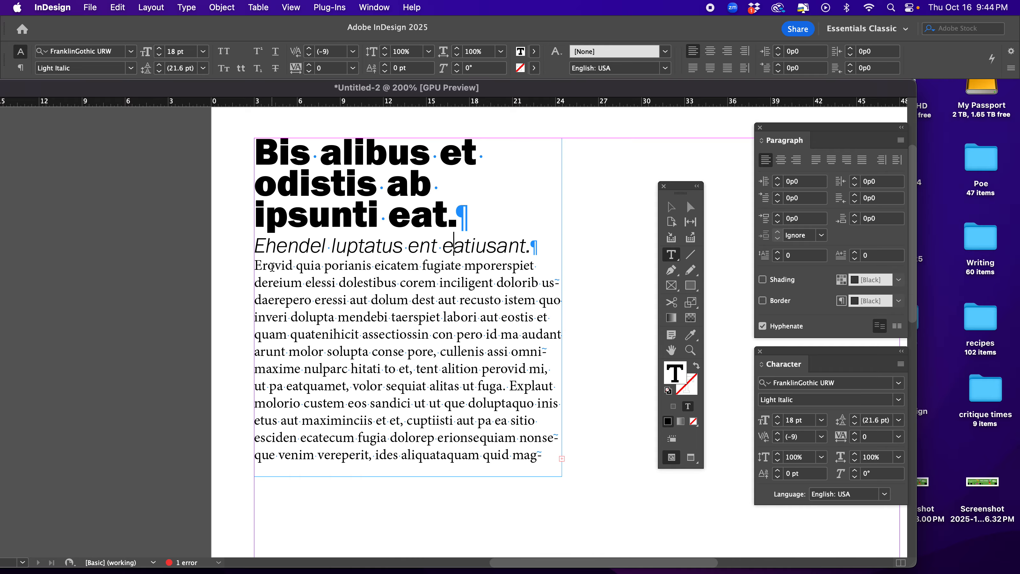
- Select the visible body text from "Erovid" to the end of the frame and set it in Times New Roman Regular
{"action": "left_click", "coordinate": [251, 273]}
{"action": "key", "text": "shift+Right"}
{"action": "left_click_drag", "start_coordinate": [287, 274], "coordinate": [555, 472]}
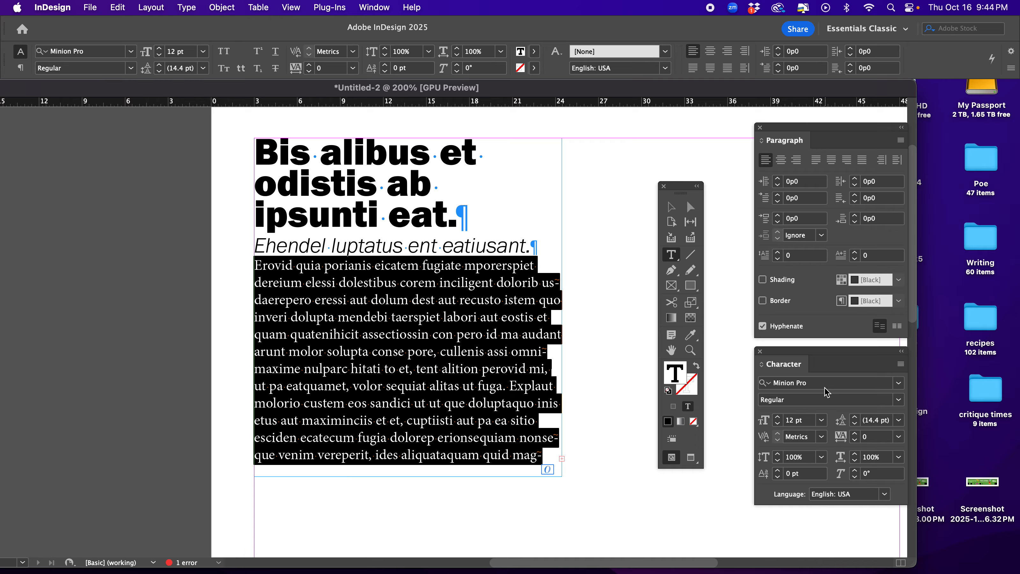
{"action": "left_click", "coordinate": [850, 384]}
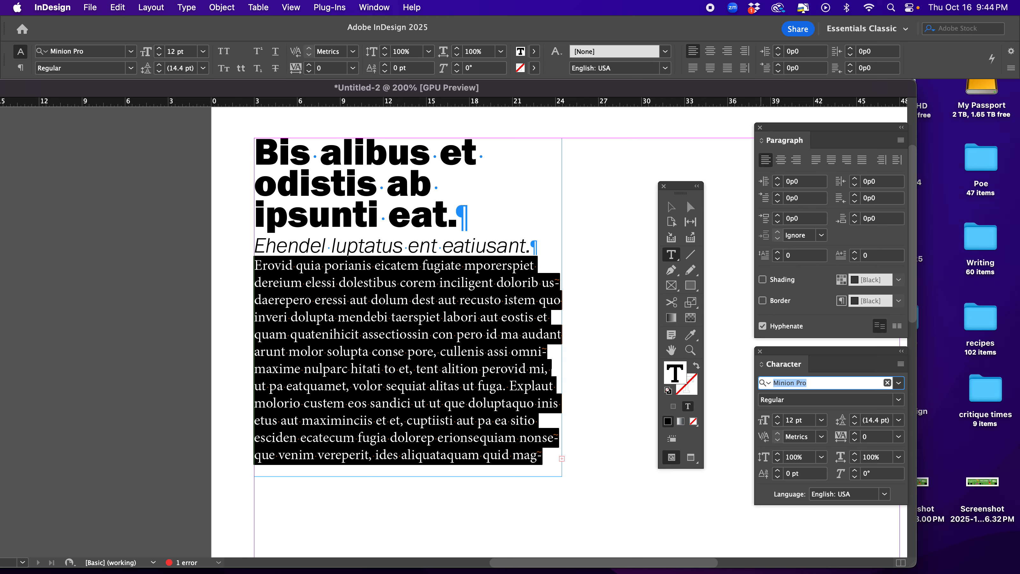
{"action": "type", "text": "times"}
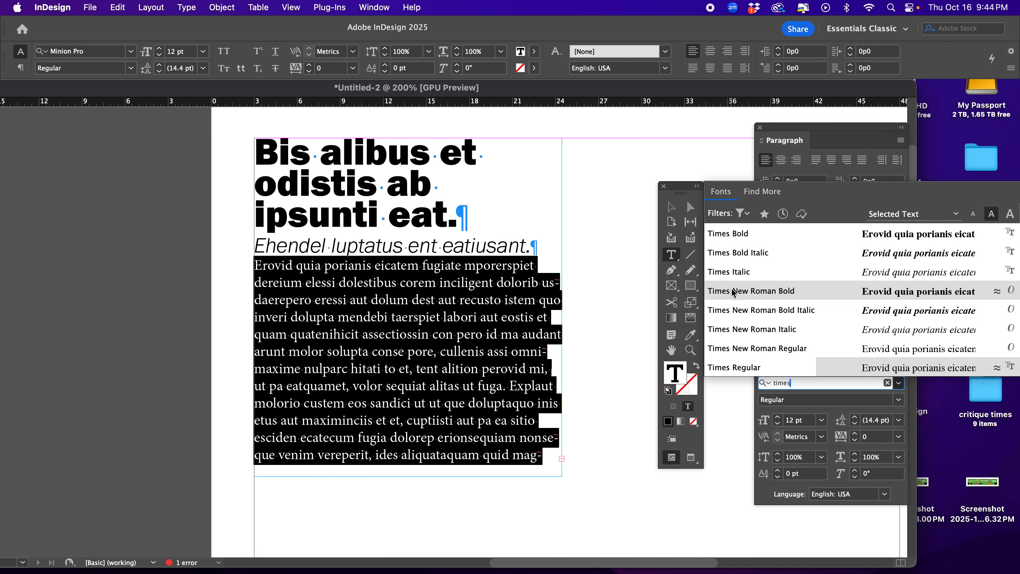
{"action": "left_click", "coordinate": [733, 292]}
{"action": "left_click", "coordinate": [895, 401]}
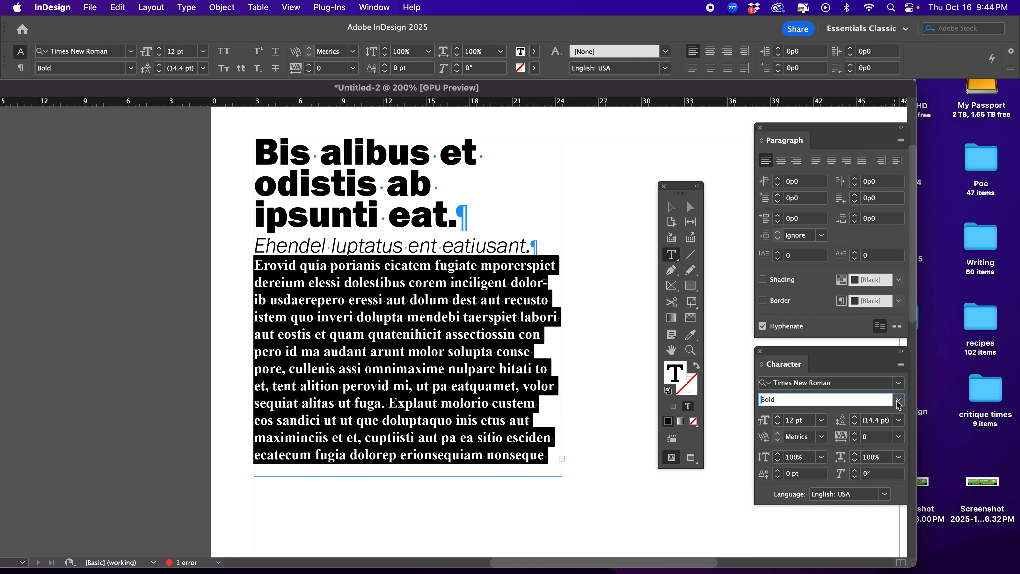
{"action": "left_click", "coordinate": [898, 403]}
{"action": "left_click", "coordinate": [774, 414]}
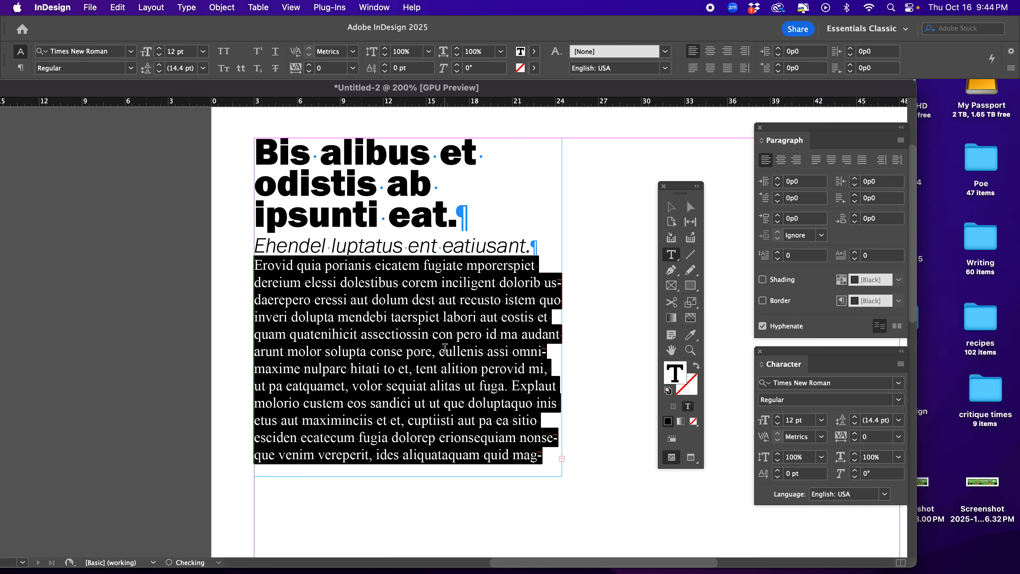
{"action": "left_click", "coordinate": [445, 348]}
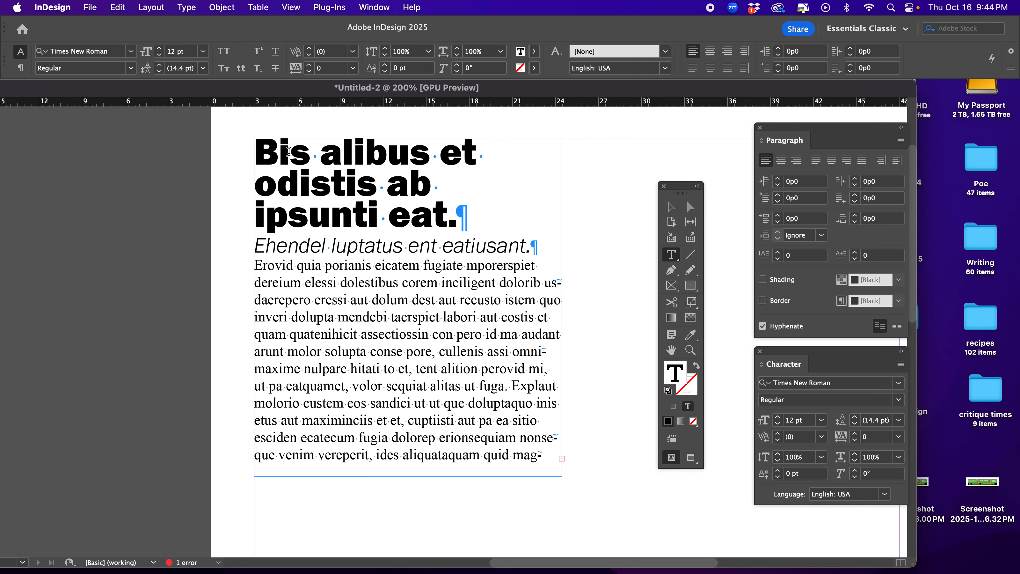
- Select the visible lines of the body paragraph and increase their leading to 20.4 pt
{"action": "left_click_drag", "start_coordinate": [311, 246], "coordinate": [365, 508]}
{"action": "left_click", "coordinate": [357, 273]}
{"action": "left_click", "coordinate": [345, 384]}
{"action": "left_click_drag", "start_coordinate": [254, 266], "coordinate": [559, 467]}
{"action": "key", "text": "alt+Down"}
{"action": "key", "text": "alt+Down"}
{"action": "key", "text": "alt+Down"}
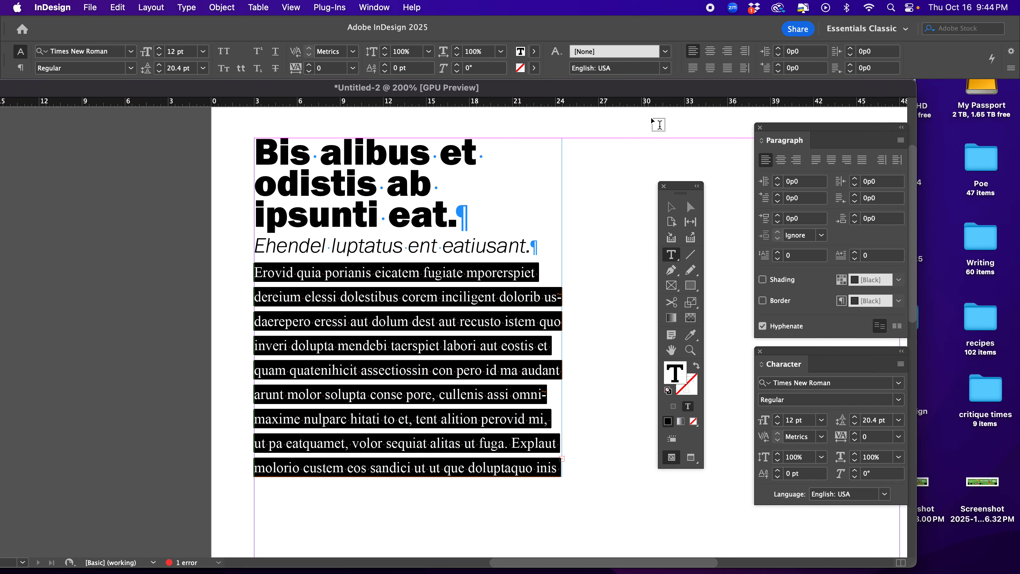
- Extend the text frame downward to a height of about 46p5 to make room for the overset body text
{"action": "left_click", "coordinate": [671, 207]}
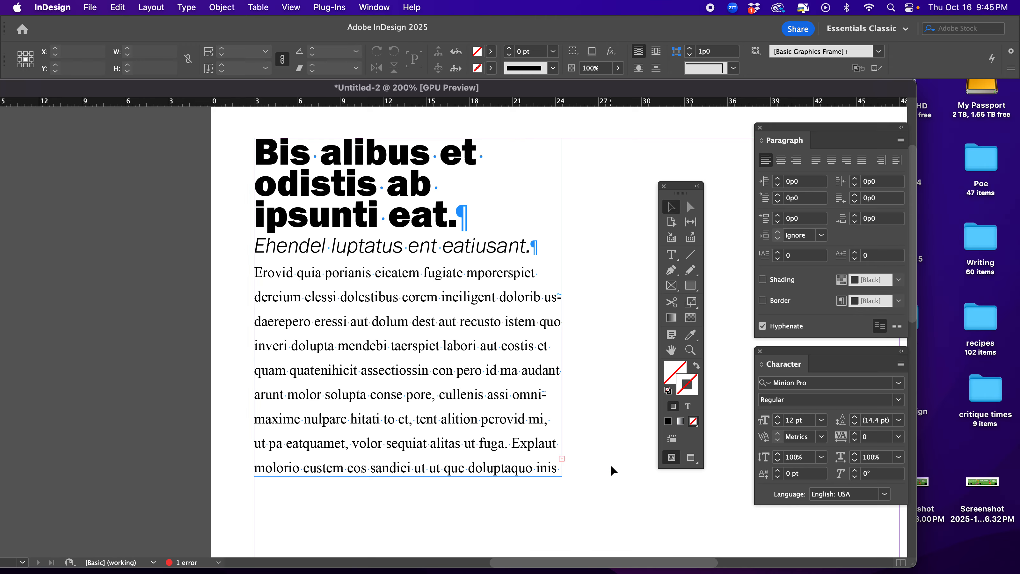
{"action": "key", "text": "super+minus"}
{"action": "key", "text": "super+minus"}
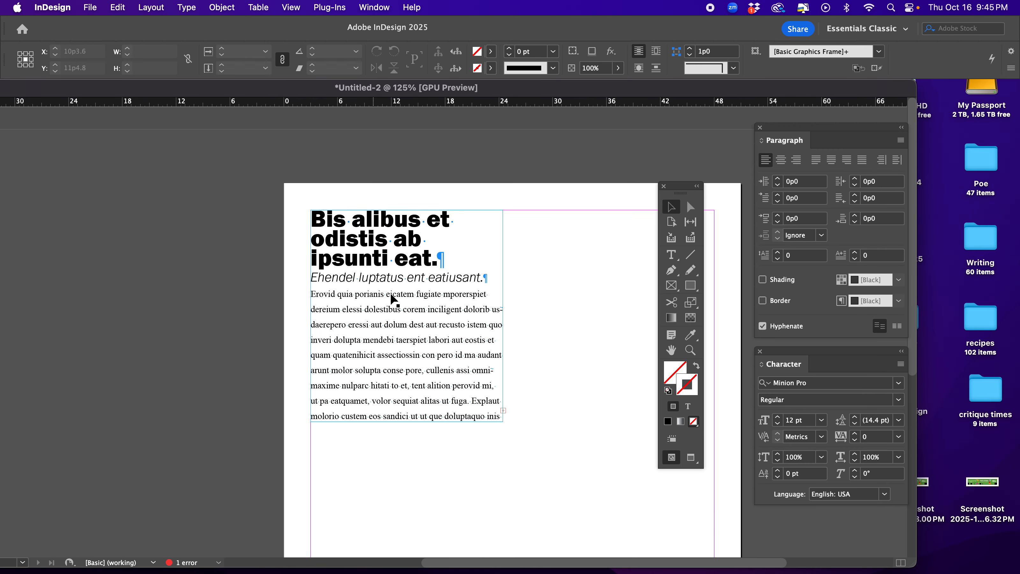
{"action": "left_click", "coordinate": [454, 405]}
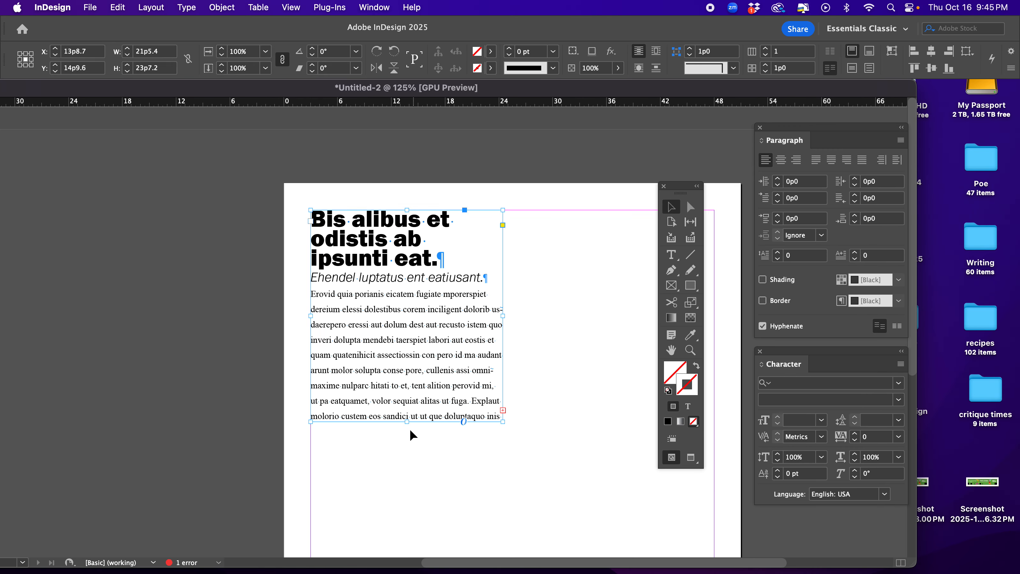
{"action": "left_click_drag", "start_coordinate": [406, 421], "coordinate": [419, 508]}
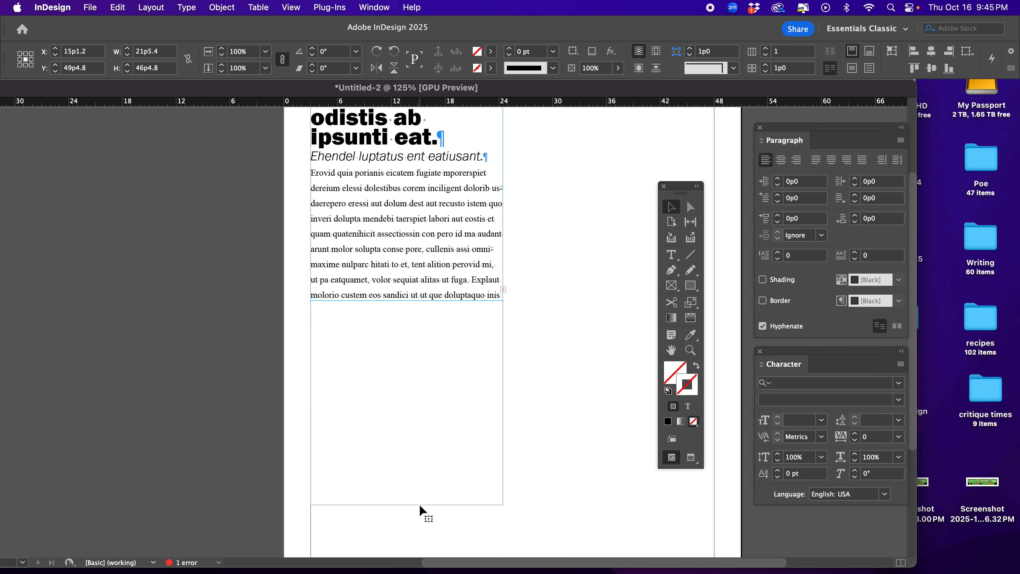
{"action": "left_click", "coordinate": [515, 312]}
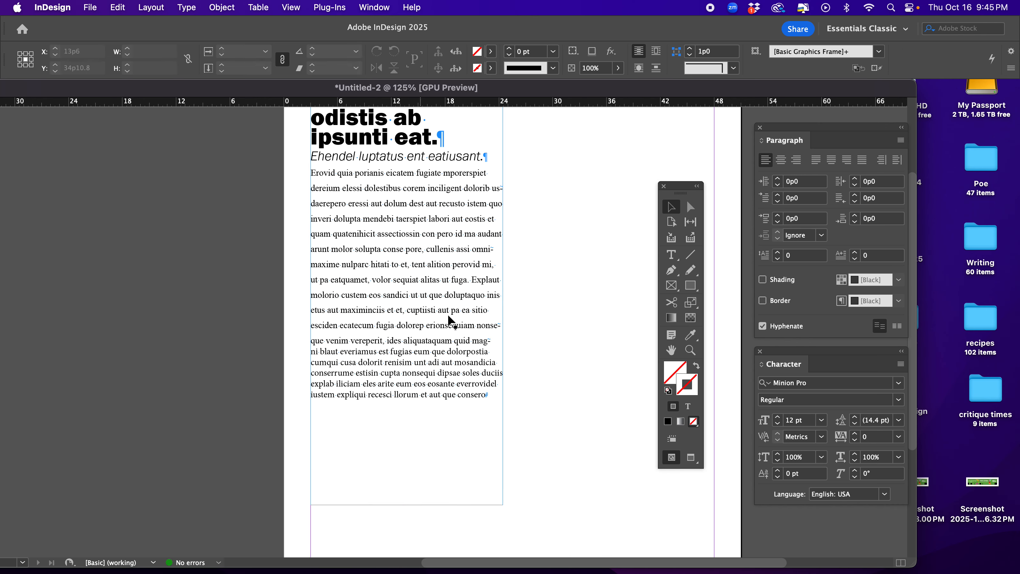
- Select the whole body paragraph from "Erovid" to "consero" and increase its leading uniformly, in increments beyond 17 pt
{"action": "double_click", "coordinate": [394, 263]}
{"action": "left_click_drag", "start_coordinate": [313, 174], "coordinate": [376, 203]}
{"action": "left_click", "coordinate": [368, 187]}
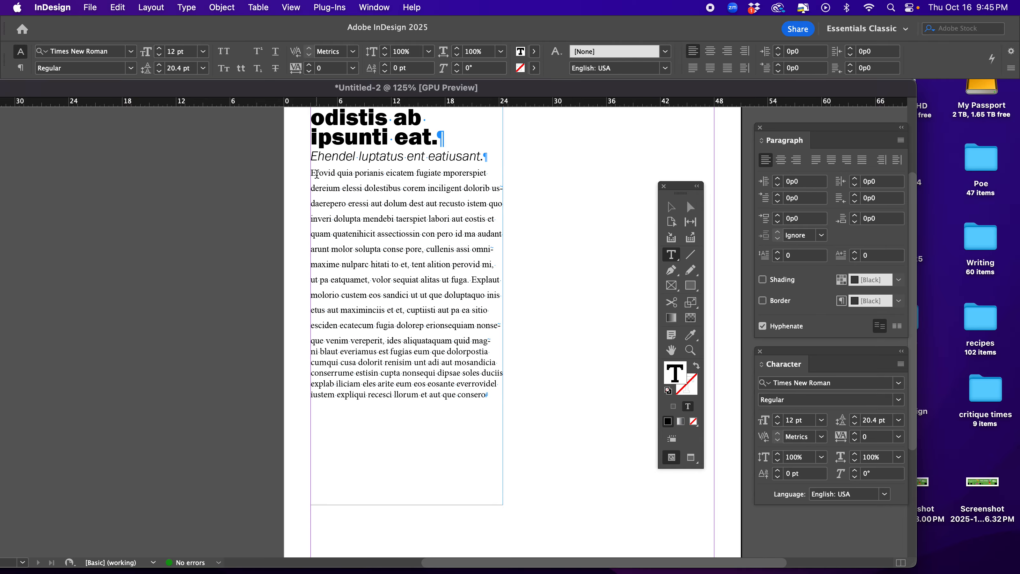
{"action": "left_click_drag", "start_coordinate": [312, 173], "coordinate": [543, 427]}
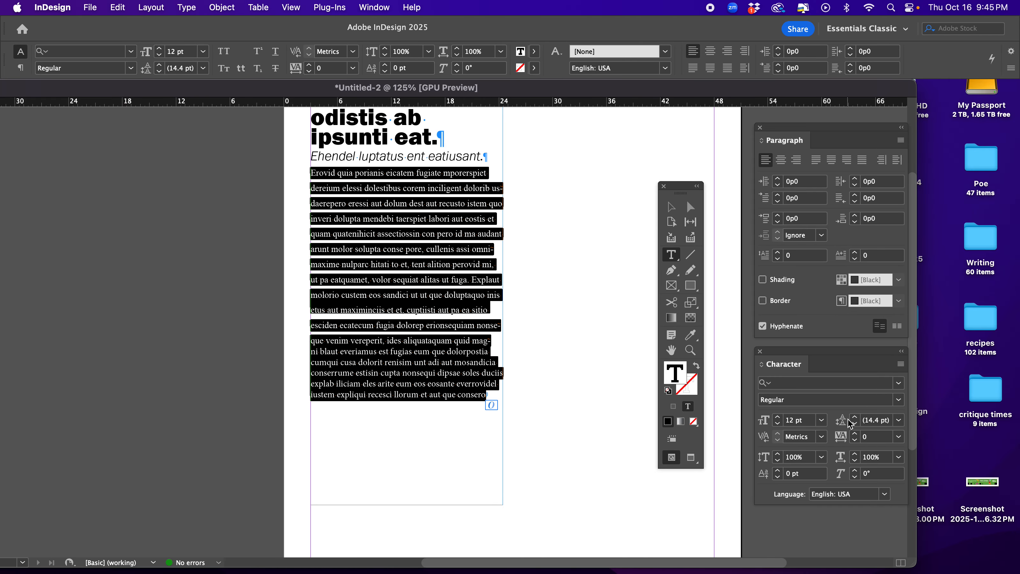
{"action": "left_click", "coordinate": [855, 417]}
{"action": "left_click", "coordinate": [855, 416]}
{"action": "left_click", "coordinate": [855, 417]}
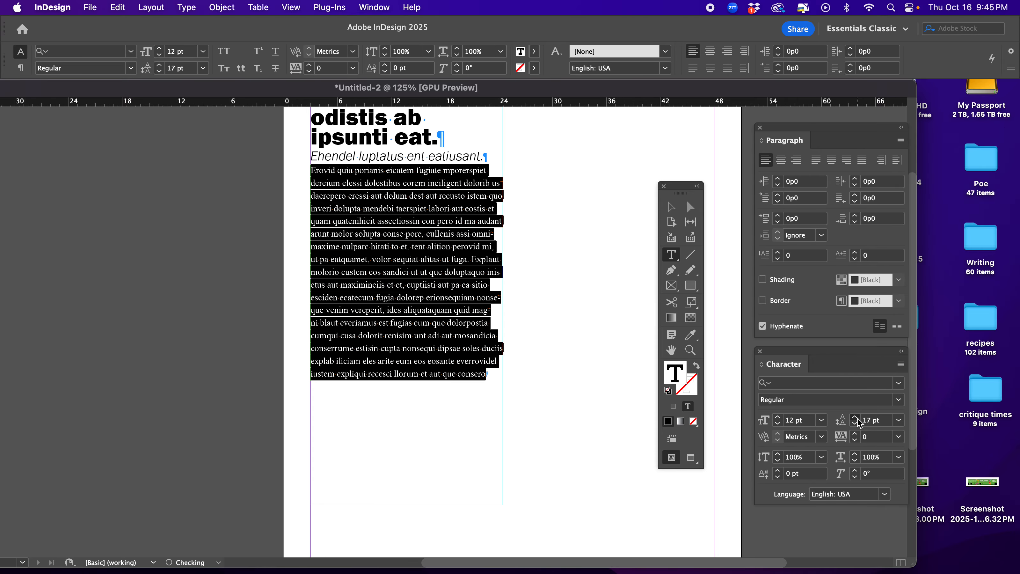
{"action": "left_click", "coordinate": [855, 417]}
{"action": "left_click", "coordinate": [855, 417]}
{"action": "left_click", "coordinate": [856, 417]}
{"action": "left_click", "coordinate": [856, 416]}
{"action": "left_click", "coordinate": [573, 431]}
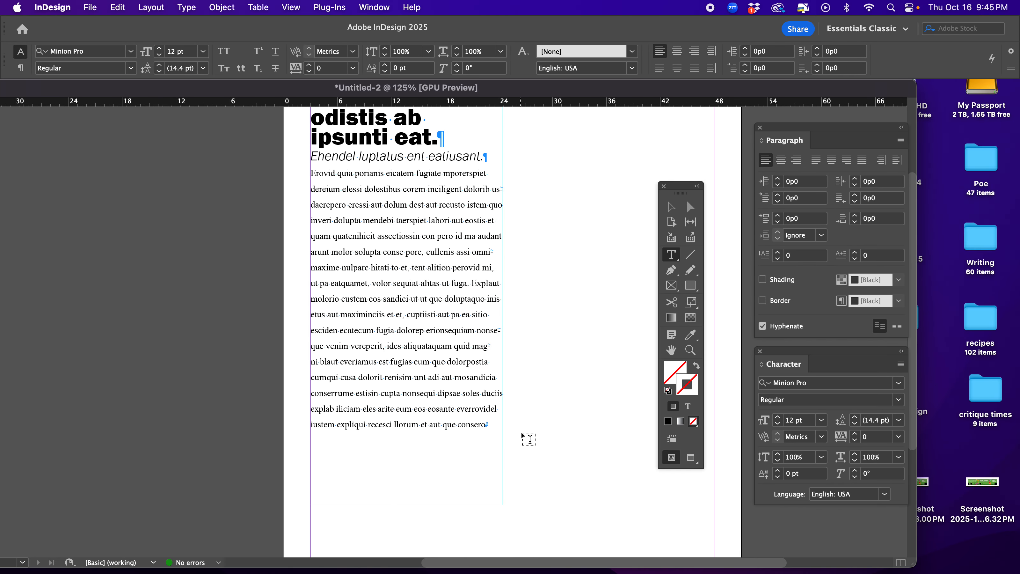
- Replace the word "Bis" at the start of the heading with "Way"
{"action": "scroll", "coordinate": [522, 432], "scroll_direction": "up", "scroll_amount": 3}
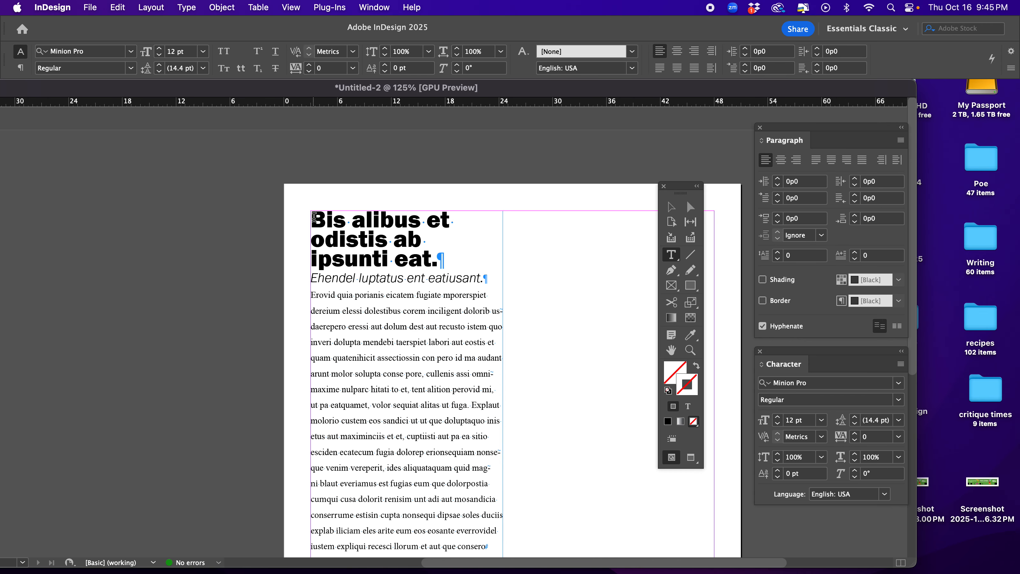
{"action": "left_click_drag", "start_coordinate": [311, 219], "coordinate": [466, 255]}
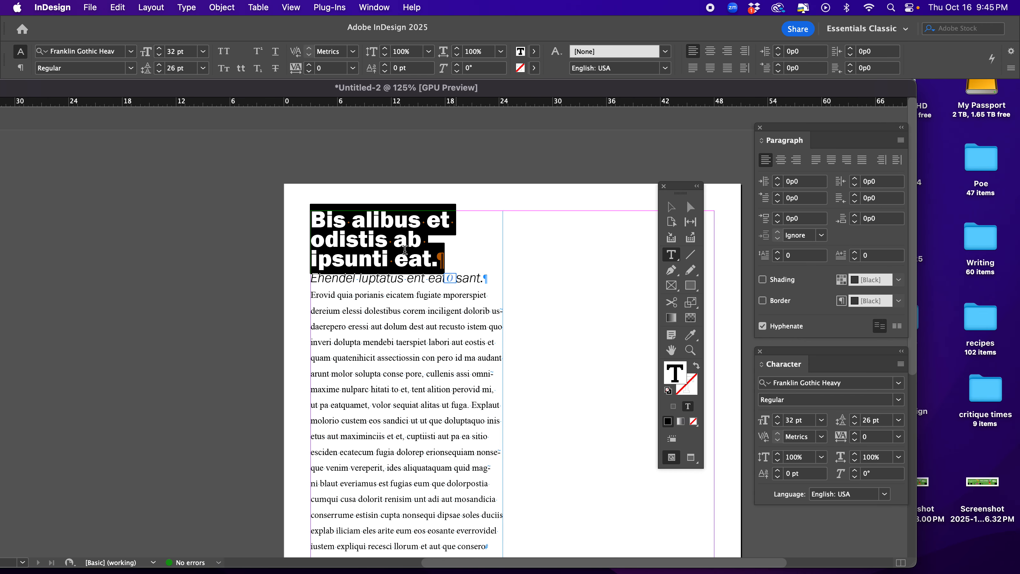
{"action": "left_click", "coordinate": [386, 235]}
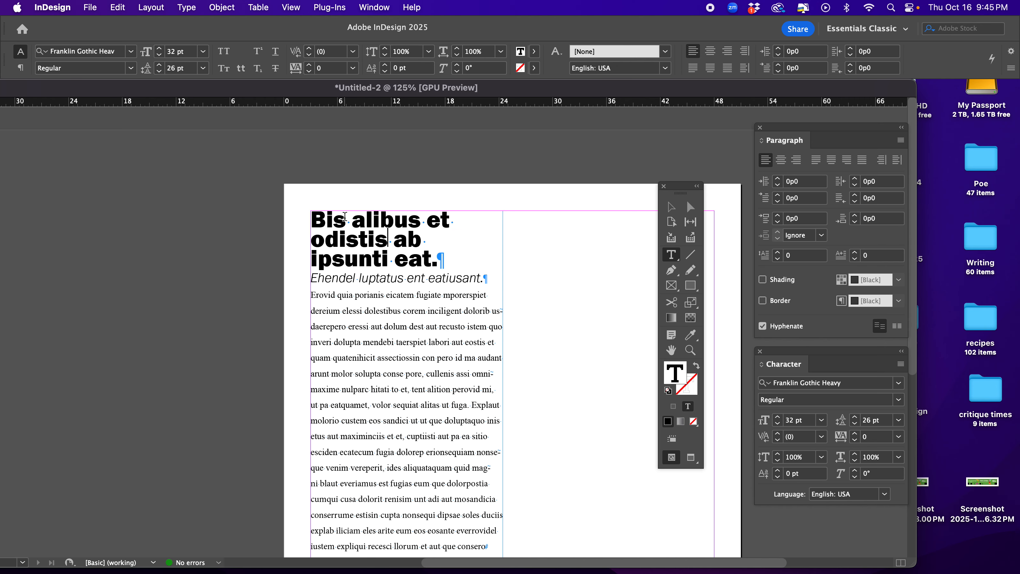
{"action": "left_click_drag", "start_coordinate": [347, 219], "coordinate": [305, 218]}
{"action": "type", "text": "Wa"}
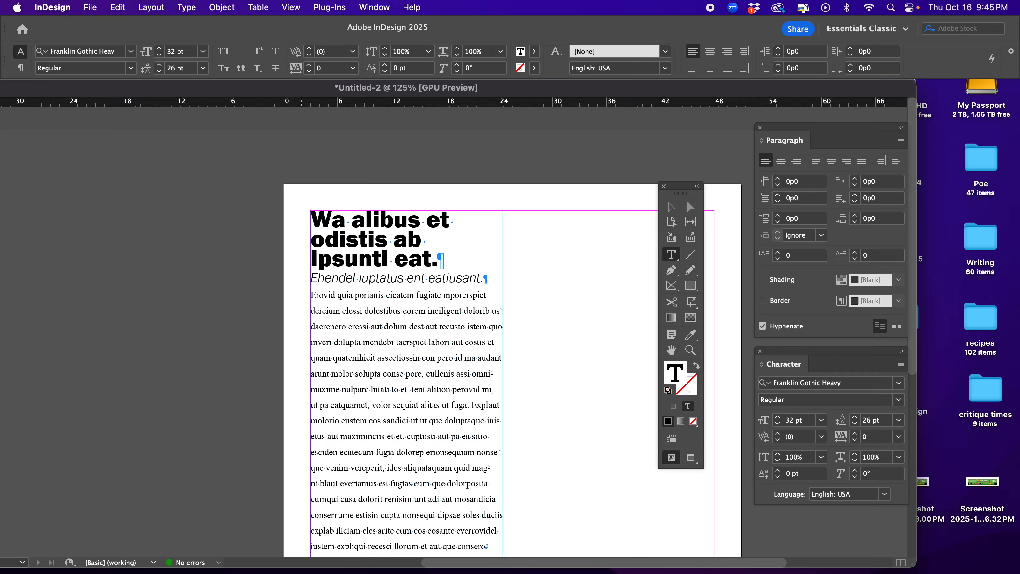
{"action": "type", "text": "u"}
{"action": "key", "text": "BackSpace"}
{"action": "type", "text": "y"}
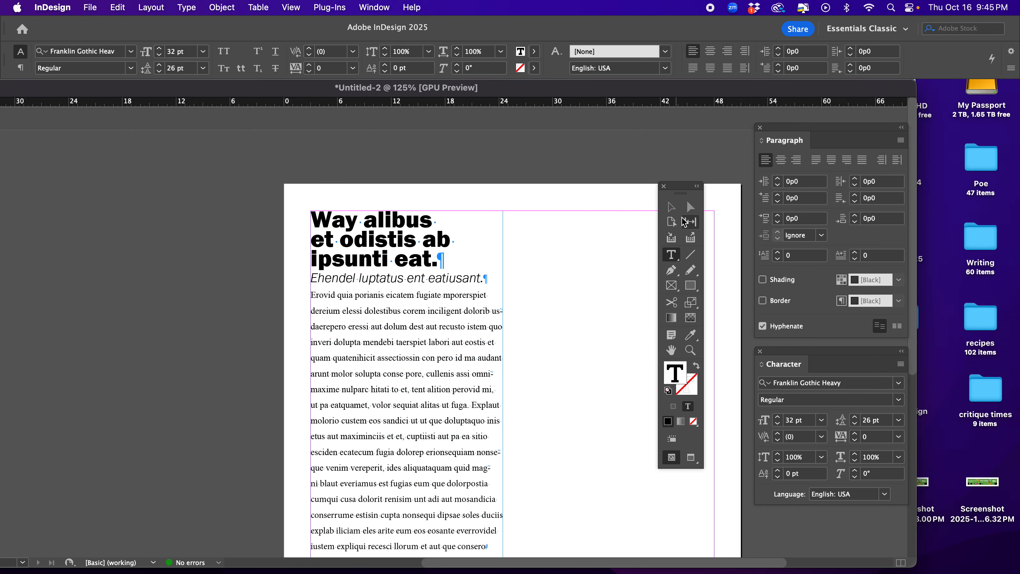
- Tighten the kerning between "W" and "a" in the heading word "Way" to -70
{"action": "left_click", "coordinate": [682, 208]}
{"action": "left_click", "coordinate": [551, 308]}
{"action": "left_click", "coordinate": [690, 350]}
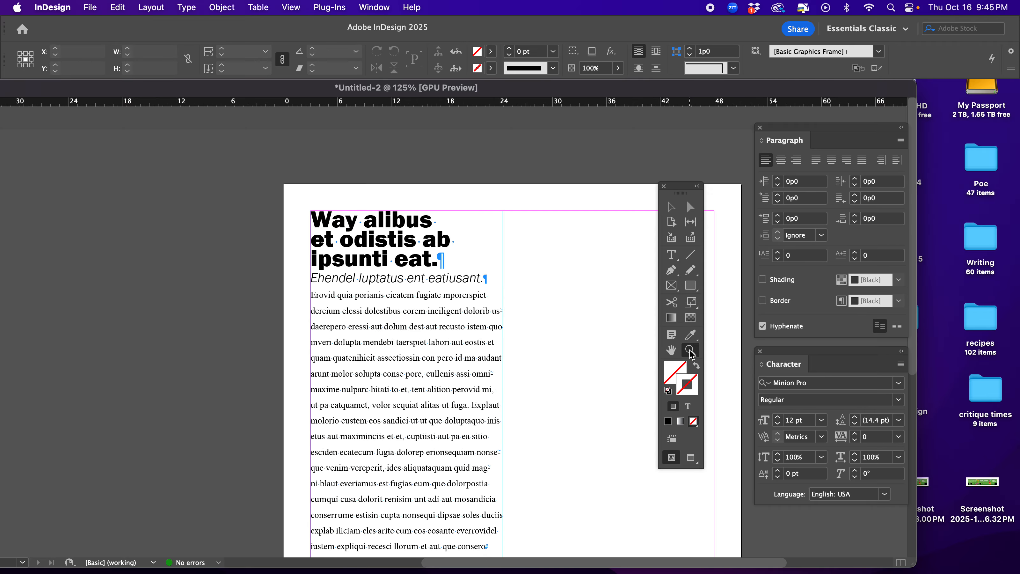
{"action": "left_click", "coordinate": [357, 260]}
{"action": "left_click", "coordinate": [417, 298]}
{"action": "left_click", "coordinate": [417, 299]}
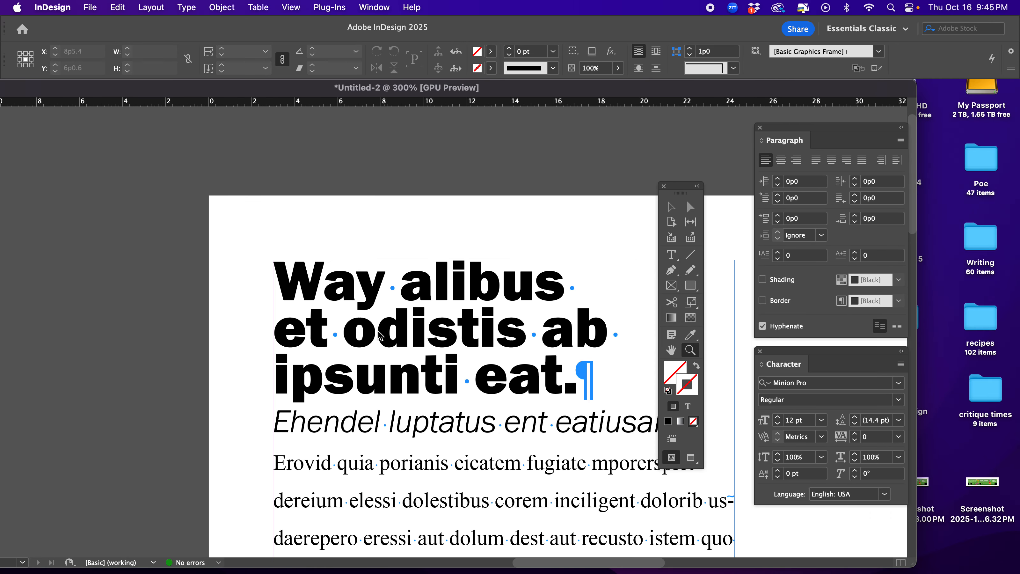
{"action": "left_click", "coordinate": [671, 254]}
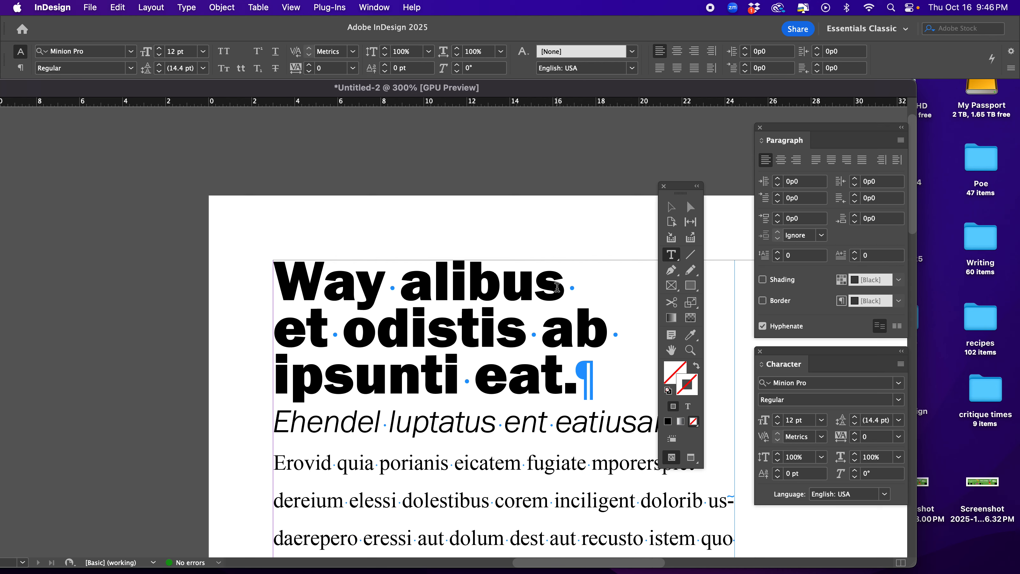
{"action": "left_click", "coordinate": [326, 274]}
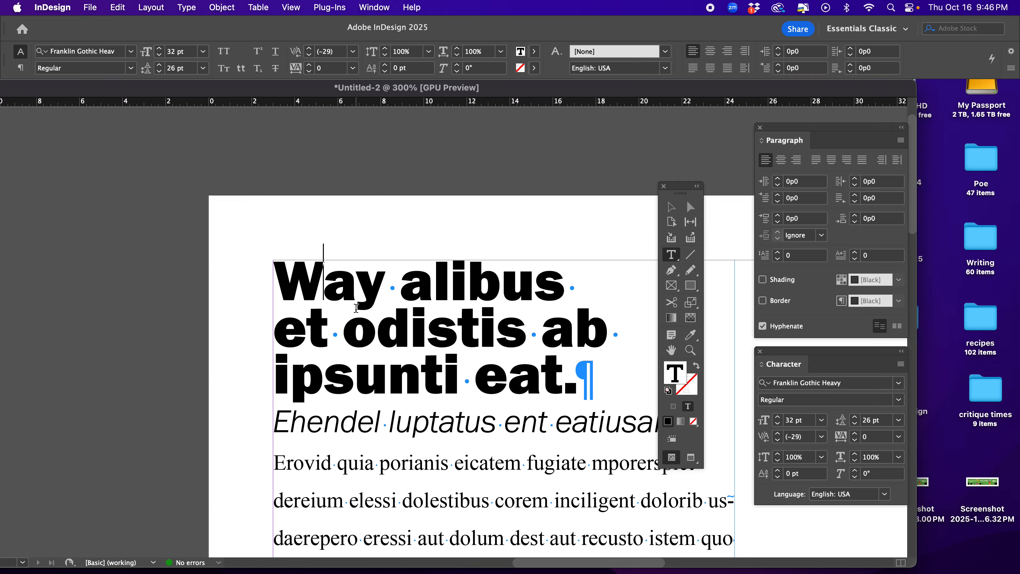
{"action": "left_click", "coordinate": [308, 59]}
{"action": "left_click", "coordinate": [310, 59]}
{"action": "left_click", "coordinate": [309, 59]}
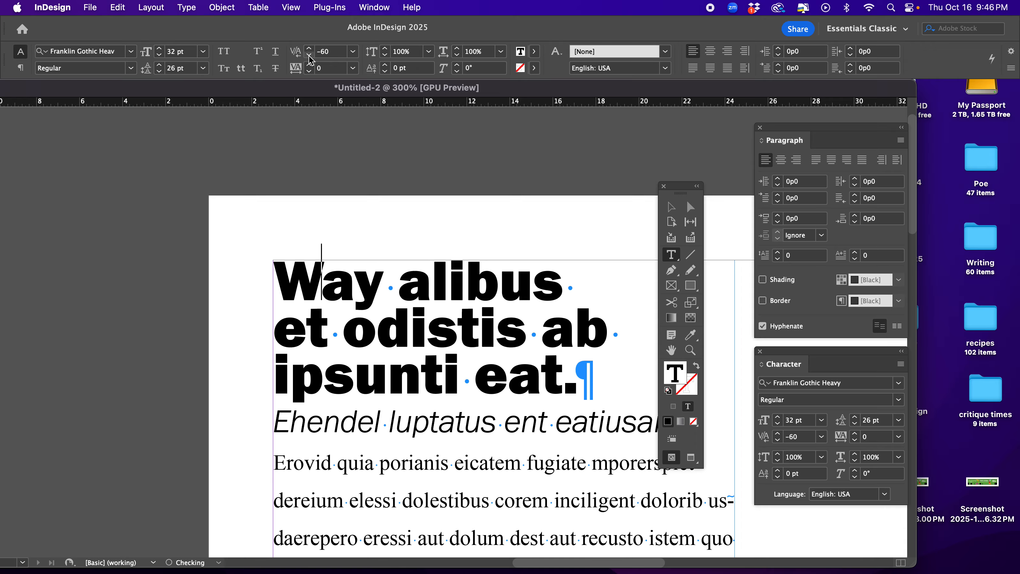
{"action": "left_click", "coordinate": [309, 59]}
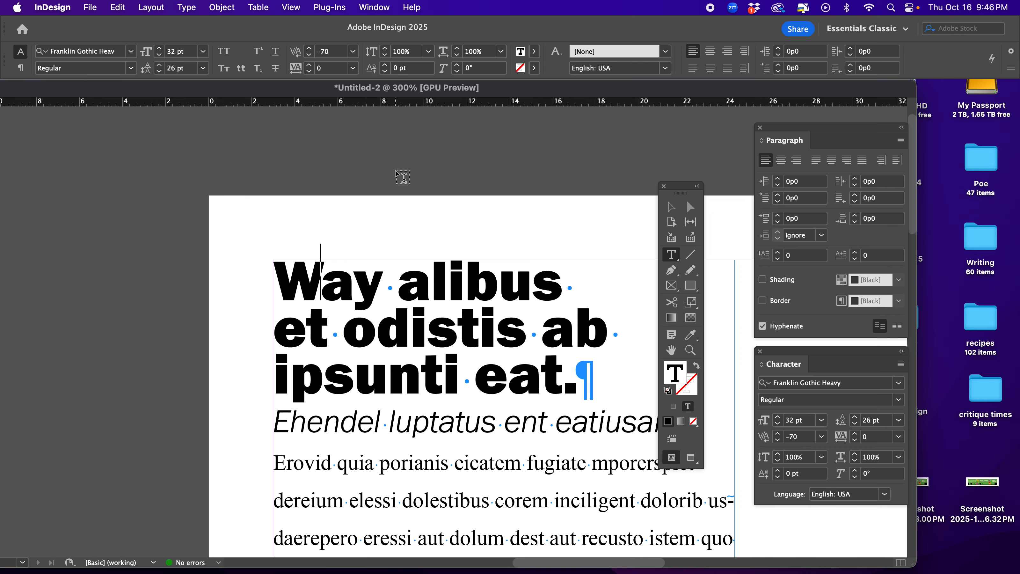
- Fine-tune the kerning between "W" and "a" in "Way", and set the pair "al" in "alibus" to -20
{"action": "key", "text": "alt+Left"}
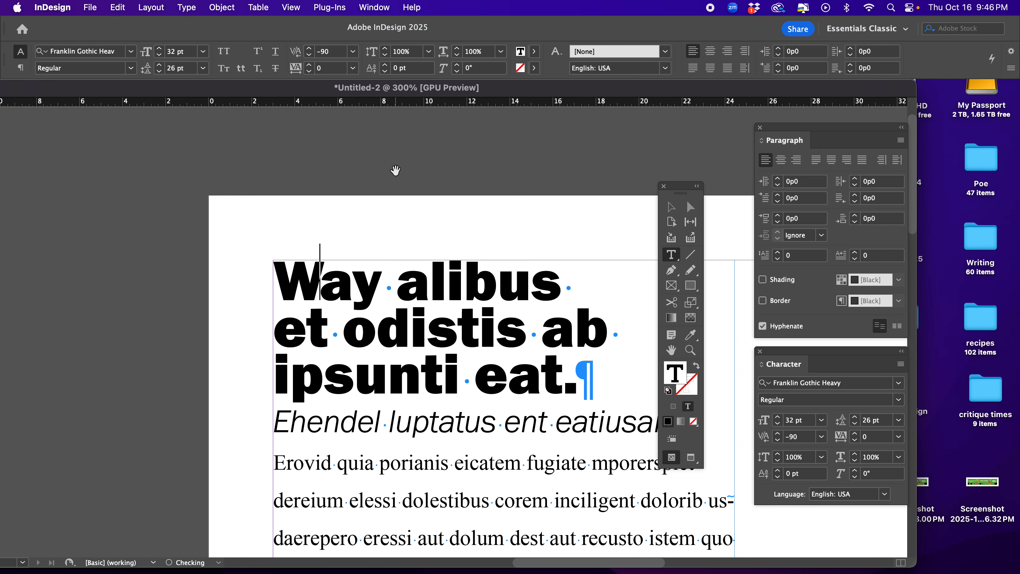
{"action": "key", "text": "alt+Right"}
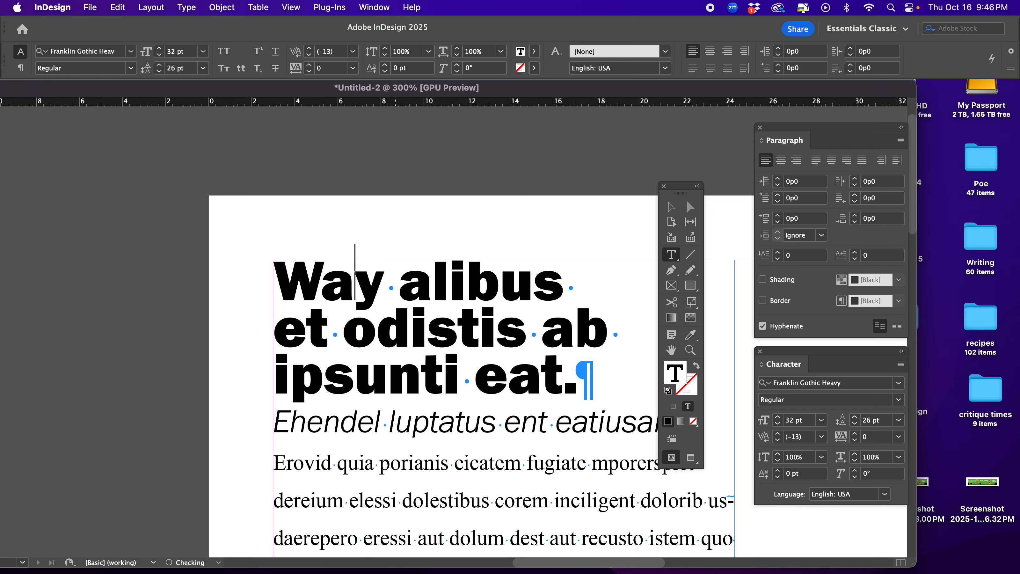
{"action": "key", "text": "Right"}
{"action": "key", "text": "Right"}
{"action": "key", "text": "Right"}
{"action": "key", "text": "alt+Left"}
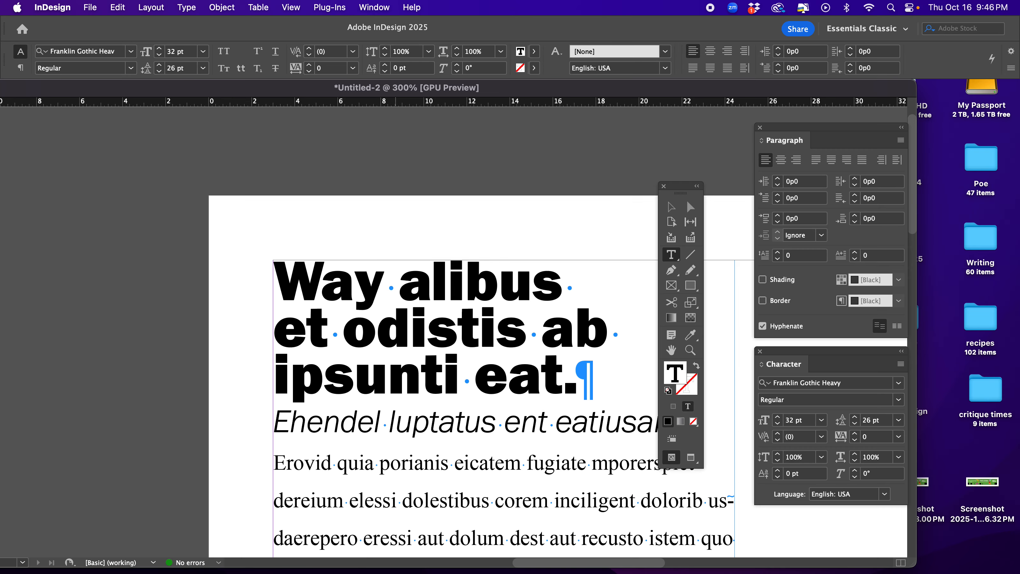
{"action": "key", "text": "Left"}
{"action": "key", "text": "Left"}
{"action": "key", "text": "Left"}
{"action": "key", "text": "Left"}
{"action": "key", "text": "Left"}
{"action": "left_click", "coordinate": [454, 131], "text": "super"}
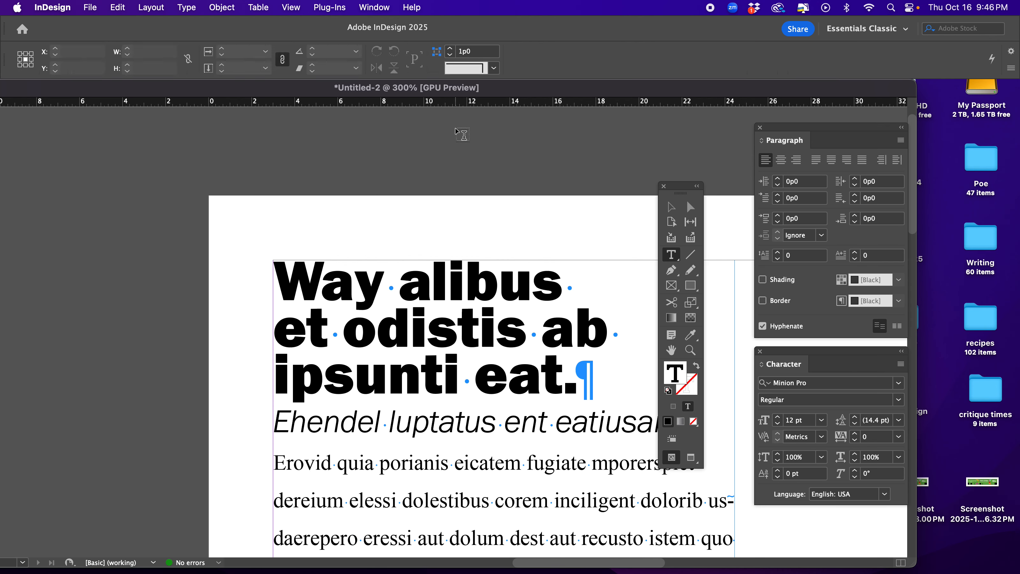
{"action": "left_click", "coordinate": [420, 275]}
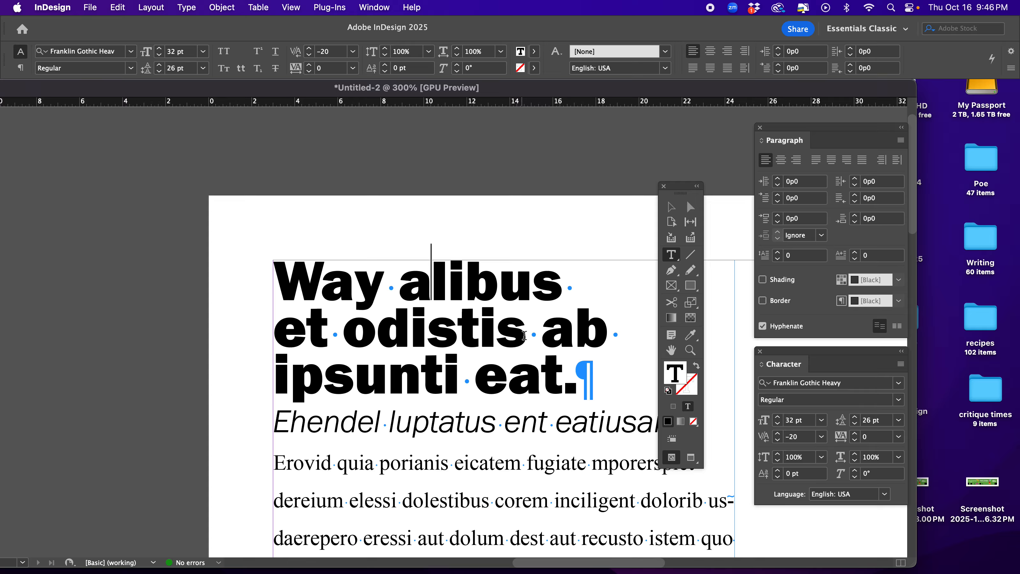
- Set the tracking of the whole three-line heading to 40 and move the floating toolbox clear of the text
{"action": "left_click_drag", "start_coordinate": [575, 369], "coordinate": [220, 283]}
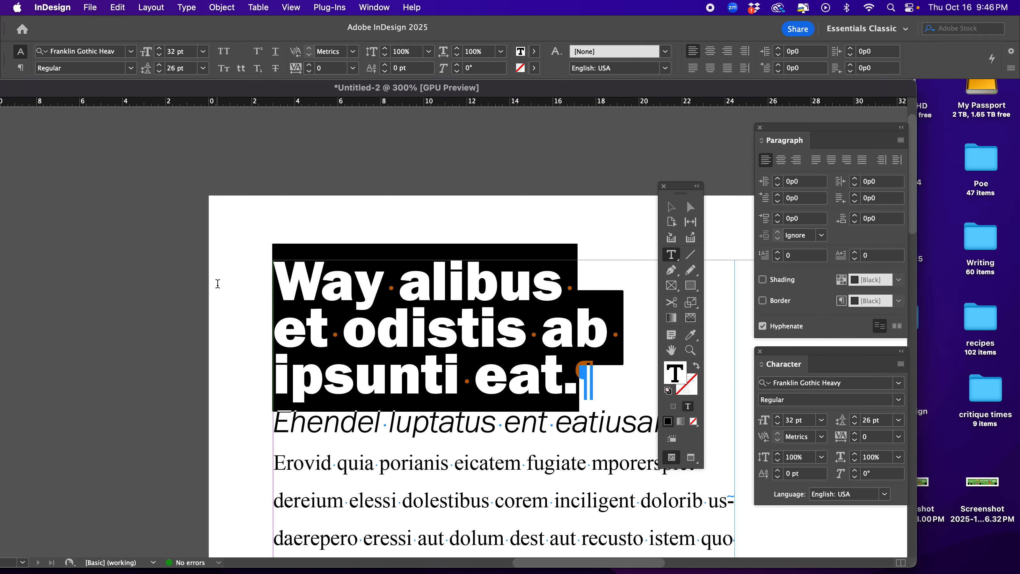
{"action": "left_click", "coordinate": [295, 72]}
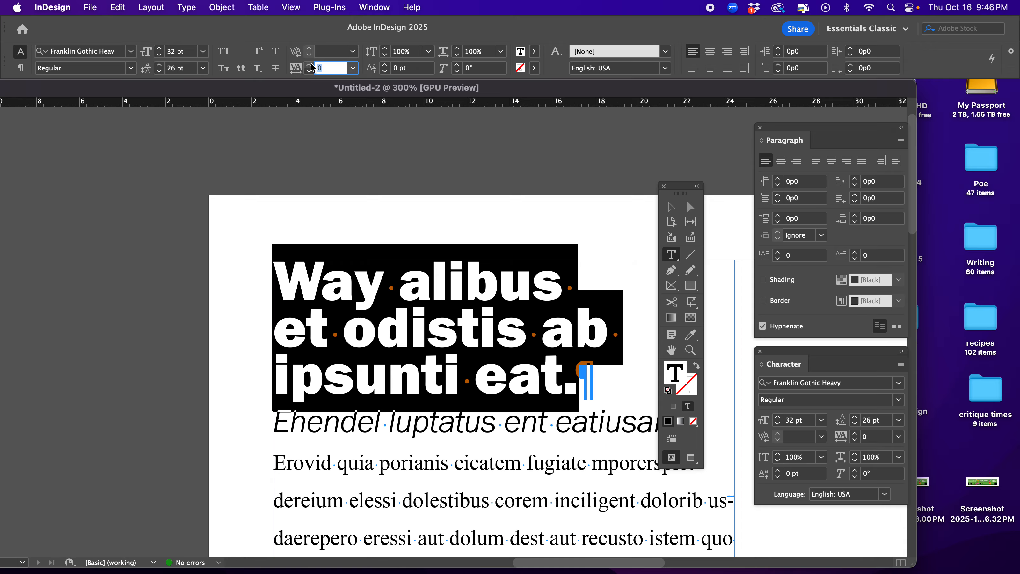
{"action": "left_click", "coordinate": [309, 65]}
{"action": "left_click", "coordinate": [309, 65]}
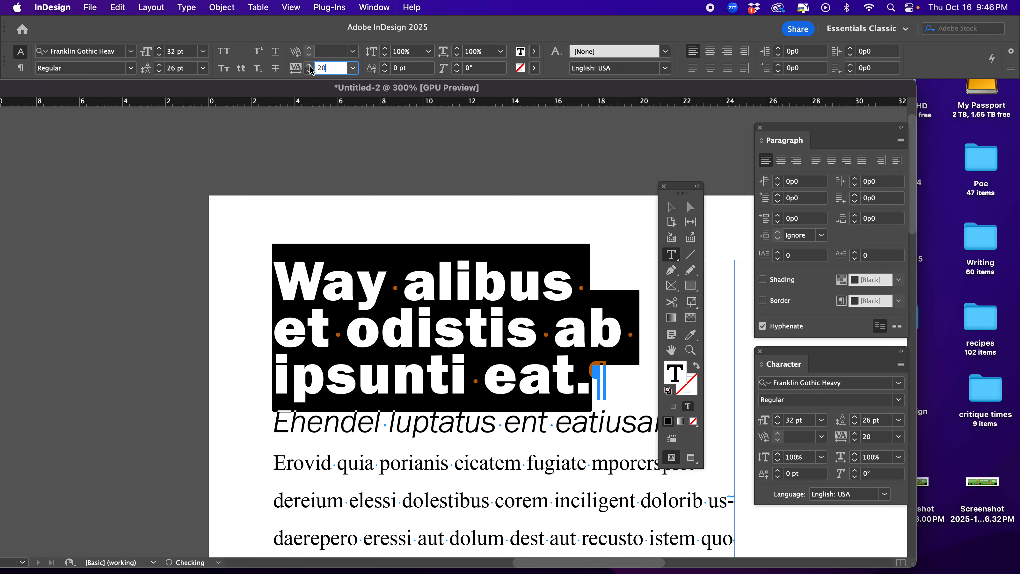
{"action": "left_click", "coordinate": [309, 65]}
{"action": "left_click", "coordinate": [309, 65]}
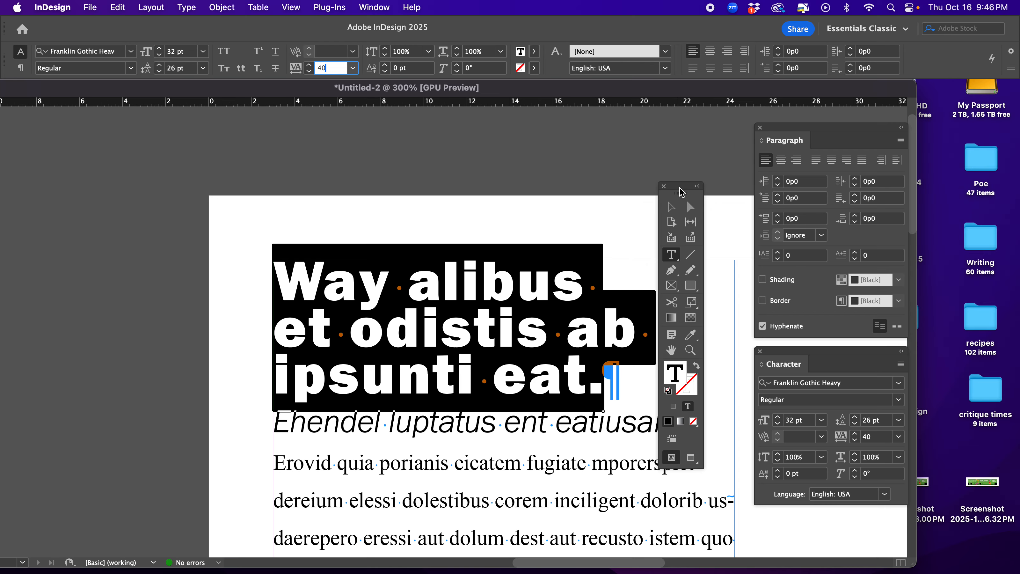
{"action": "left_click_drag", "start_coordinate": [681, 192], "coordinate": [164, 175]}
{"action": "left_click", "coordinate": [408, 304]}
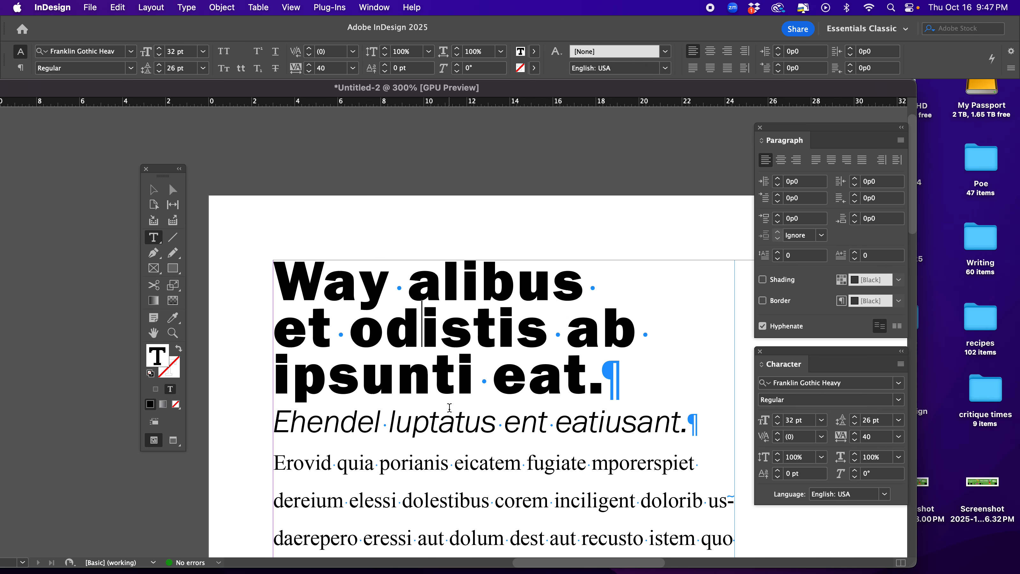
- Select the body paragraph starting at "Erovid" and increase its tracking to 40
{"action": "scroll", "coordinate": [449, 408], "scroll_direction": "down", "scroll_amount": 5}
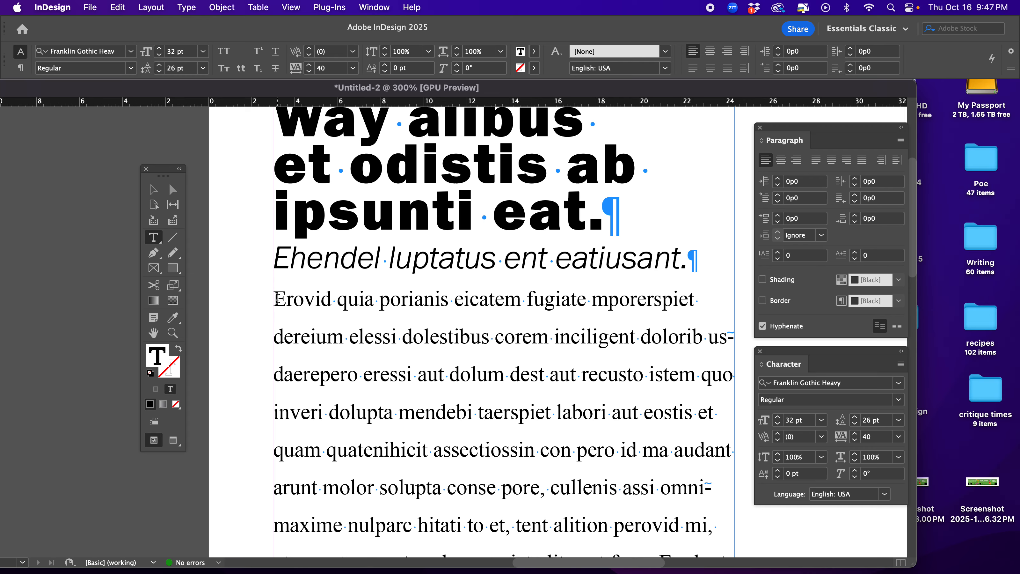
{"action": "left_click_drag", "start_coordinate": [272, 297], "coordinate": [637, 457]}
{"action": "scroll", "coordinate": [634, 456], "scroll_direction": "up", "scroll_amount": 15}
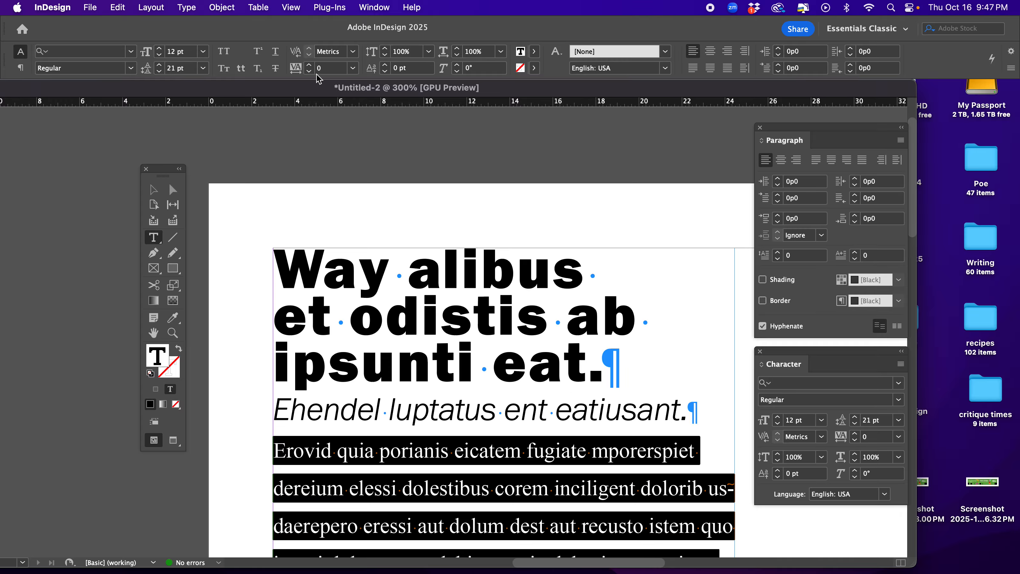
{"action": "left_click", "coordinate": [309, 65]}
{"action": "left_click", "coordinate": [309, 65]}
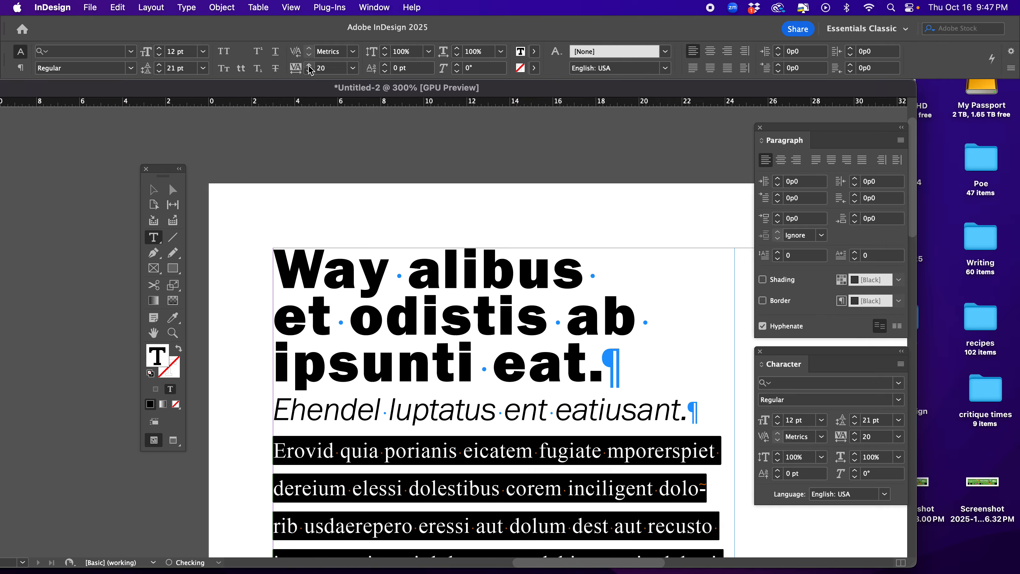
{"action": "left_click", "coordinate": [309, 65]}
{"action": "left_click", "coordinate": [309, 66]}
{"action": "left_click", "coordinate": [494, 451]}
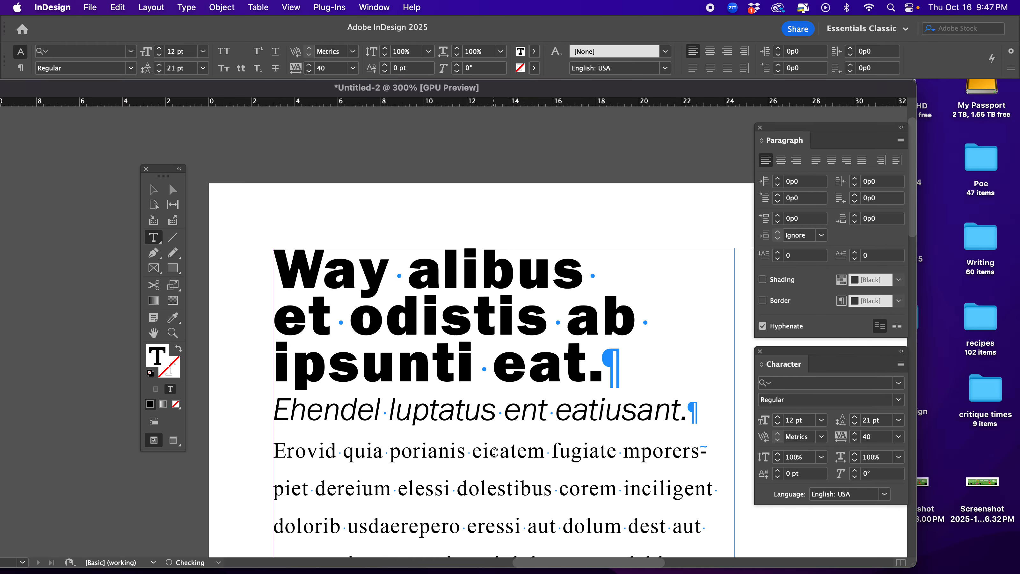
{"action": "left_click", "coordinate": [622, 503]}
- Undo the last tracking increase and tighten the body paragraph's tracking to -20
{"action": "key", "text": "super+z"}
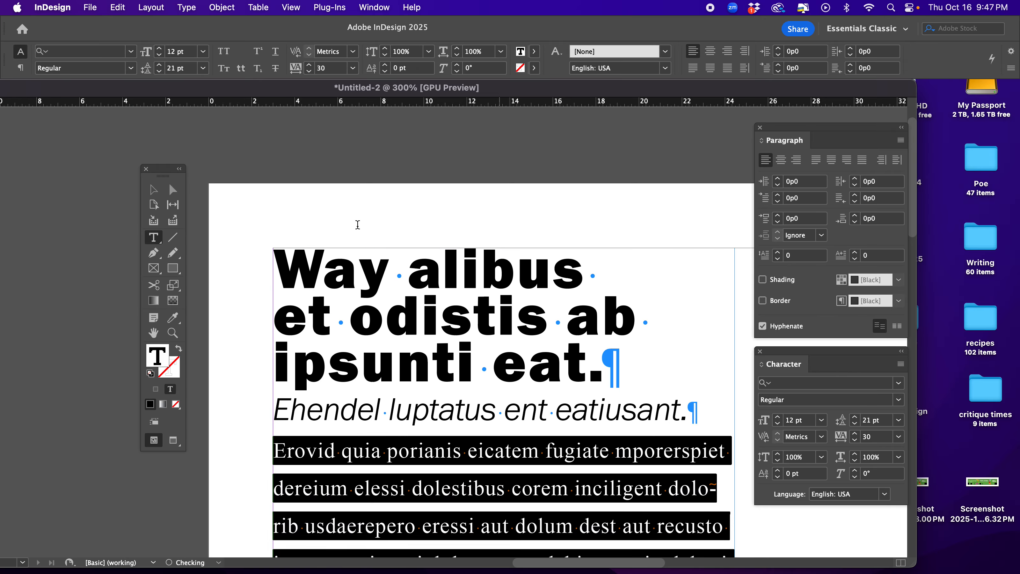
{"action": "left_click", "coordinate": [309, 71]}
{"action": "left_click", "coordinate": [310, 72]}
{"action": "left_click", "coordinate": [310, 71]}
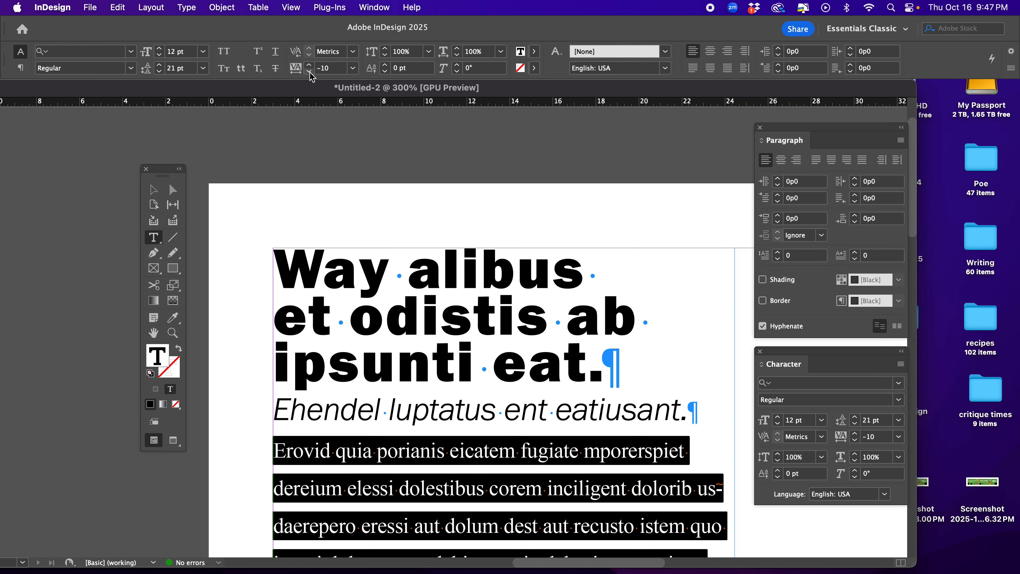
{"action": "left_click", "coordinate": [310, 71]}
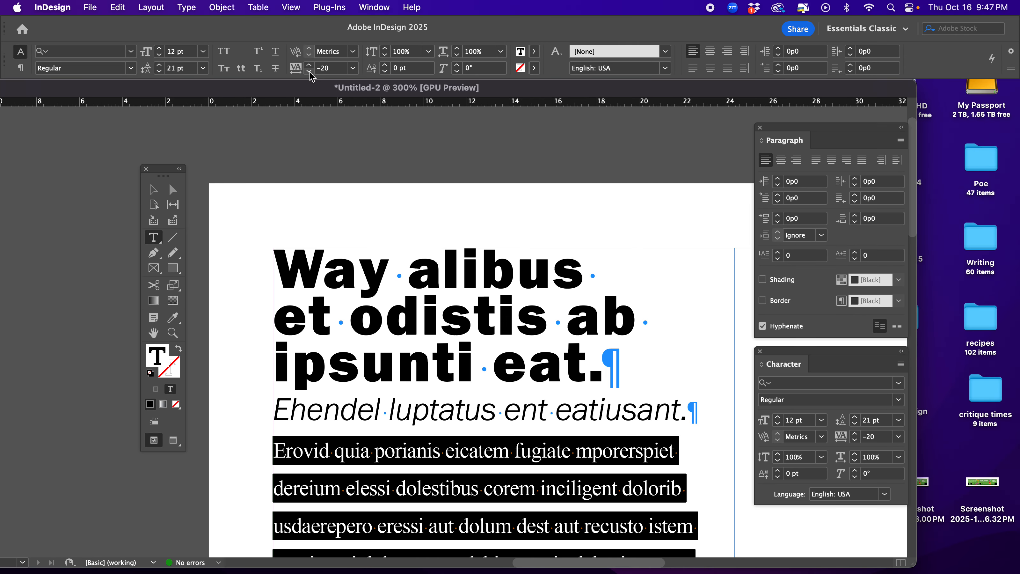
{"action": "left_click", "coordinate": [591, 526]}
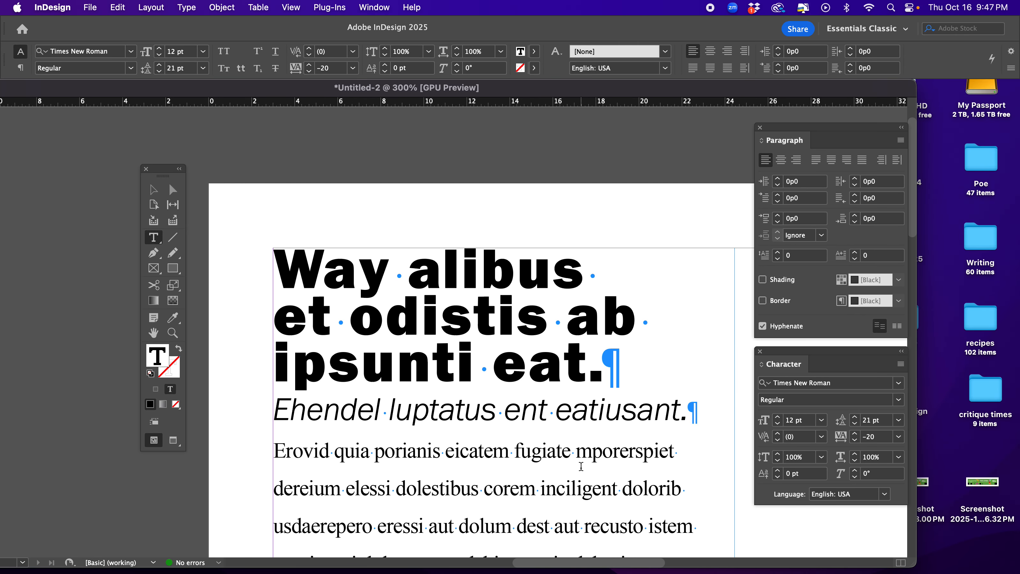
- Try tightening the tracking of the word "Erovid" at the start of the body paragraph to -40
{"action": "scroll", "coordinate": [580, 467], "scroll_direction": "down", "scroll_amount": 5}
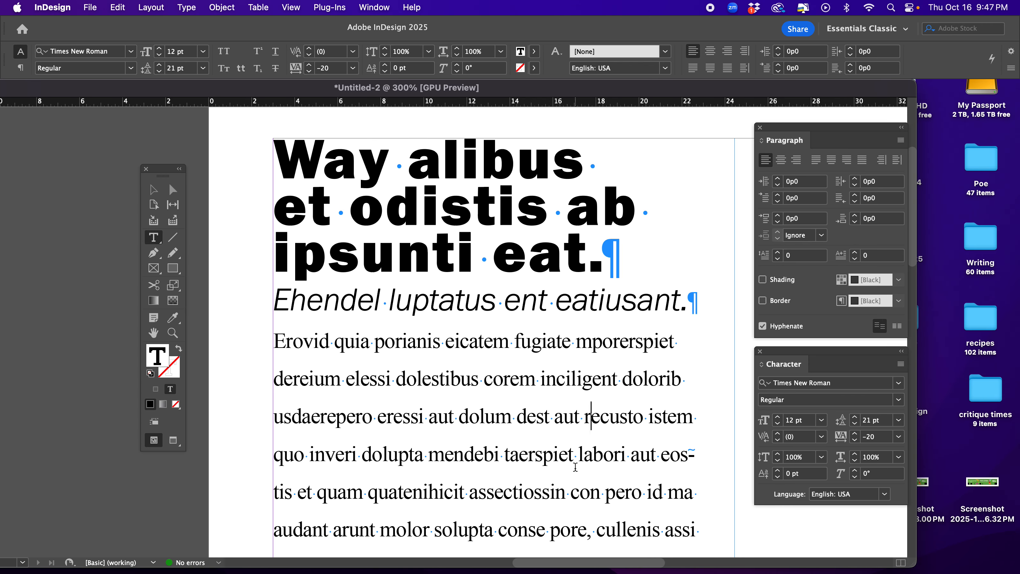
{"action": "double_click", "coordinate": [301, 342]}
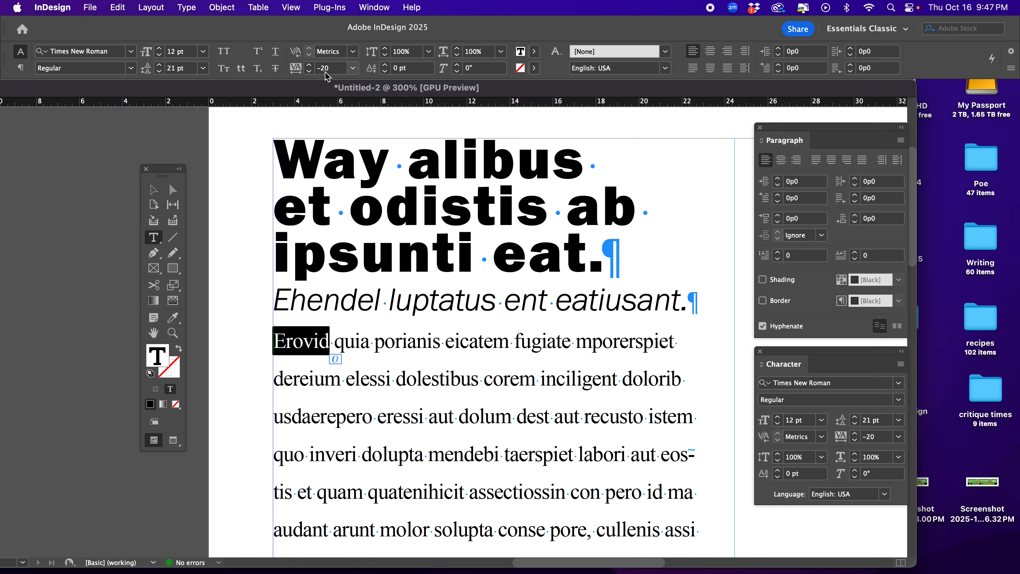
{"action": "left_click", "coordinate": [309, 72]}
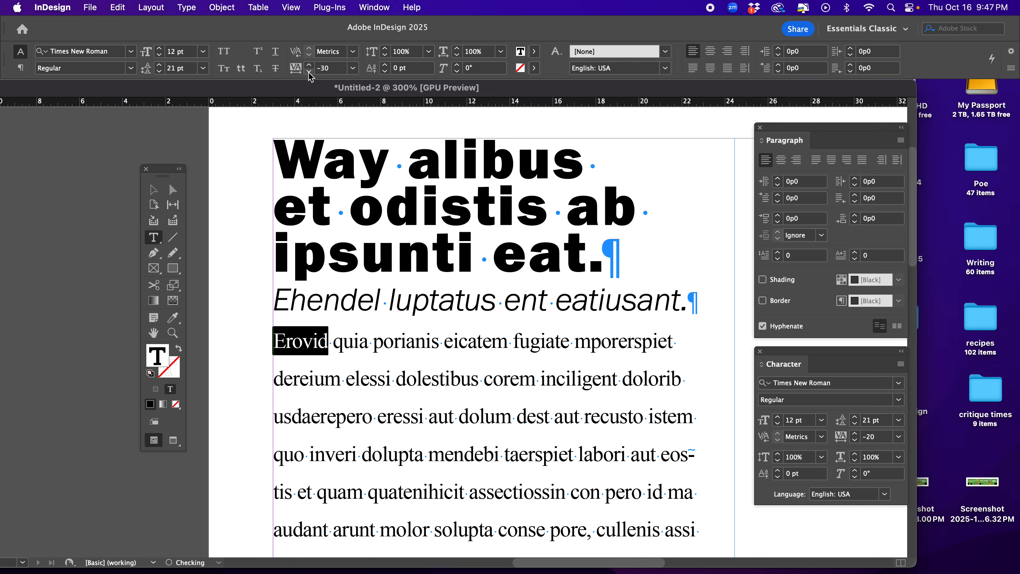
{"action": "left_click", "coordinate": [309, 72]}
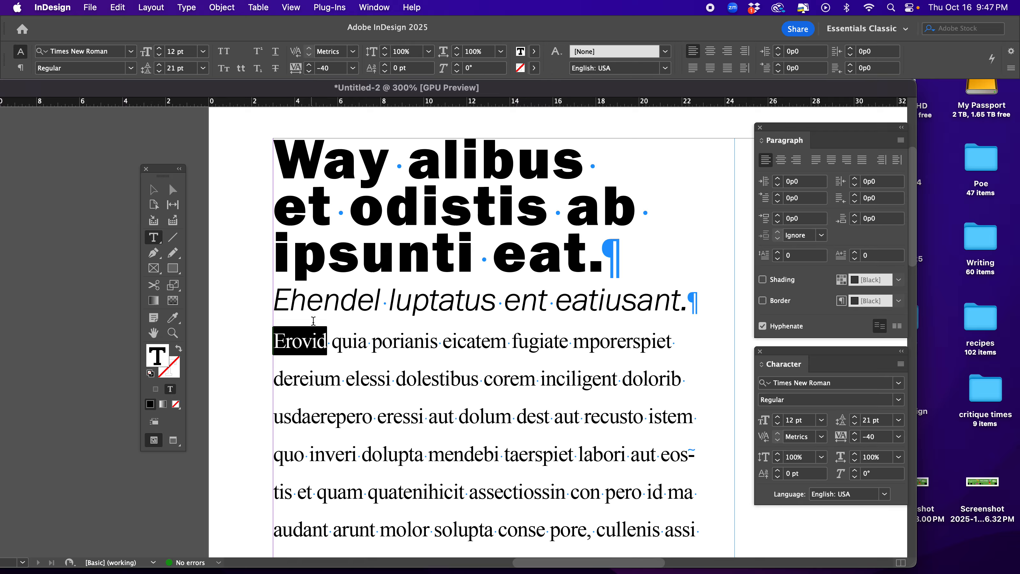
{"action": "left_click", "coordinate": [312, 352]}
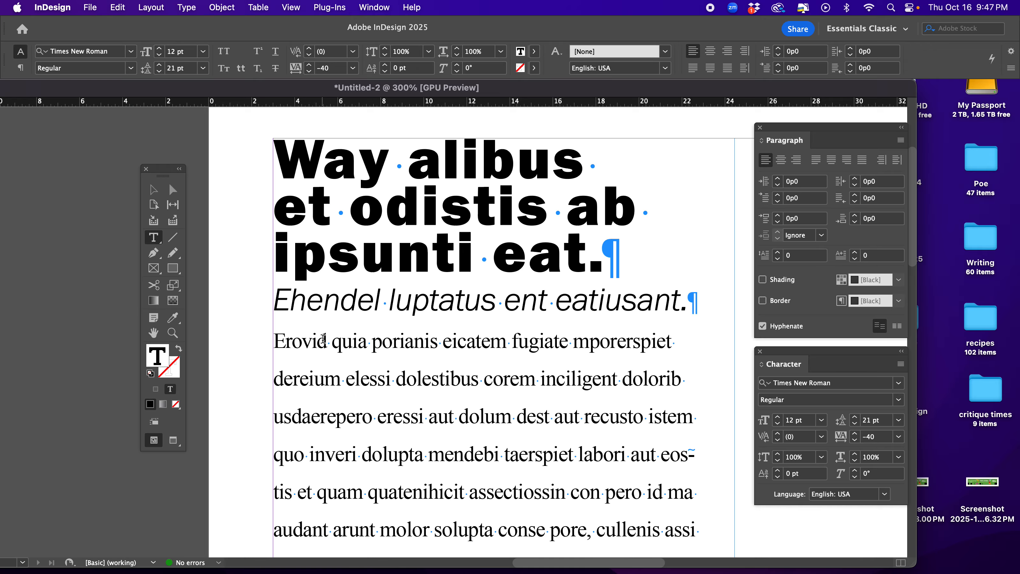
{"action": "double_click", "coordinate": [290, 339]}
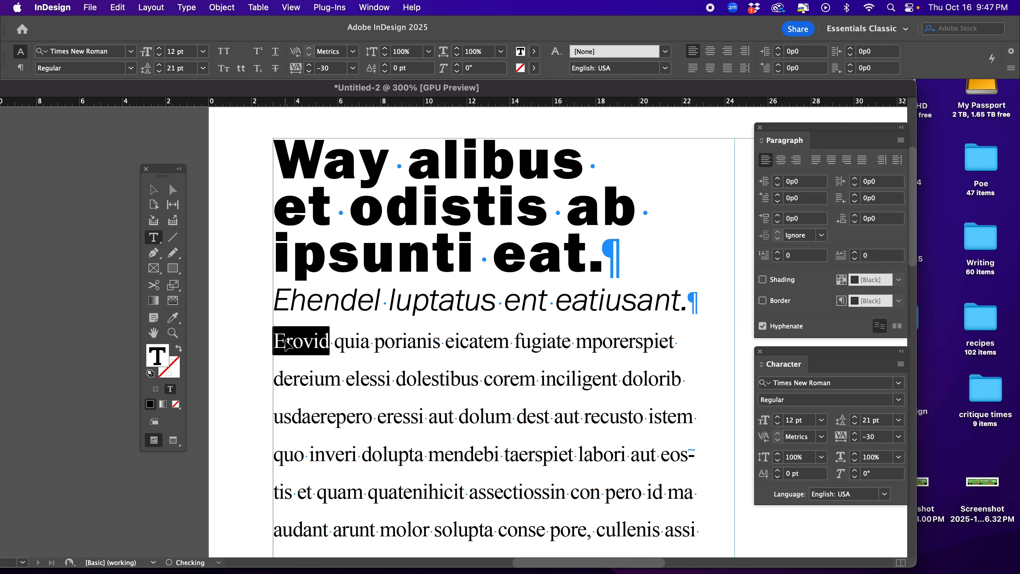
{"action": "left_click", "coordinate": [357, 356]}
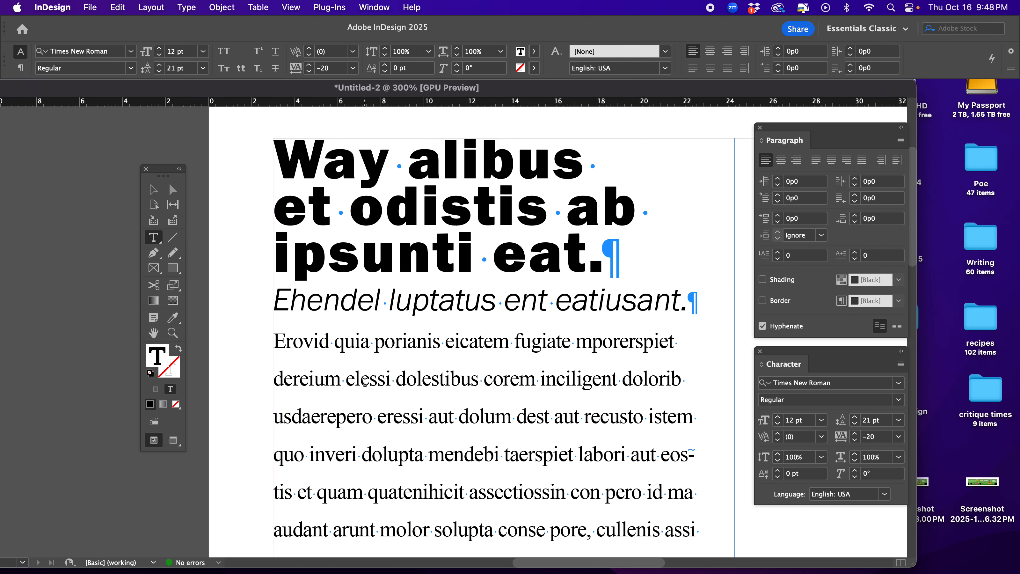
- Insert an empty paragraph above the italic subheading and another above the body paragraph
{"action": "key", "text": "super+minus"}
{"action": "key", "text": "super+minus"}
{"action": "key", "text": "super+minus"}
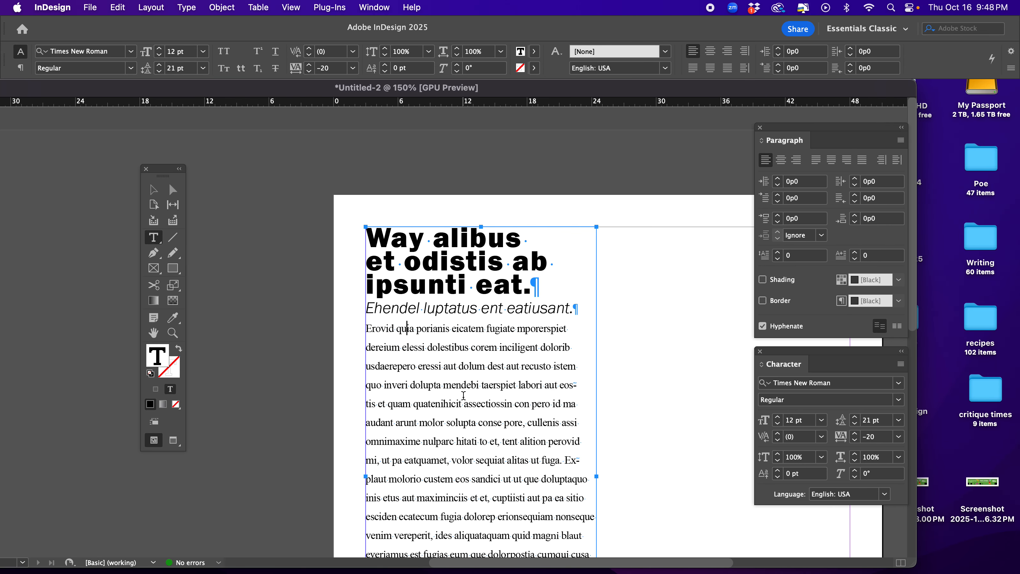
{"action": "scroll", "coordinate": [505, 416], "scroll_direction": "down", "scroll_amount": 3}
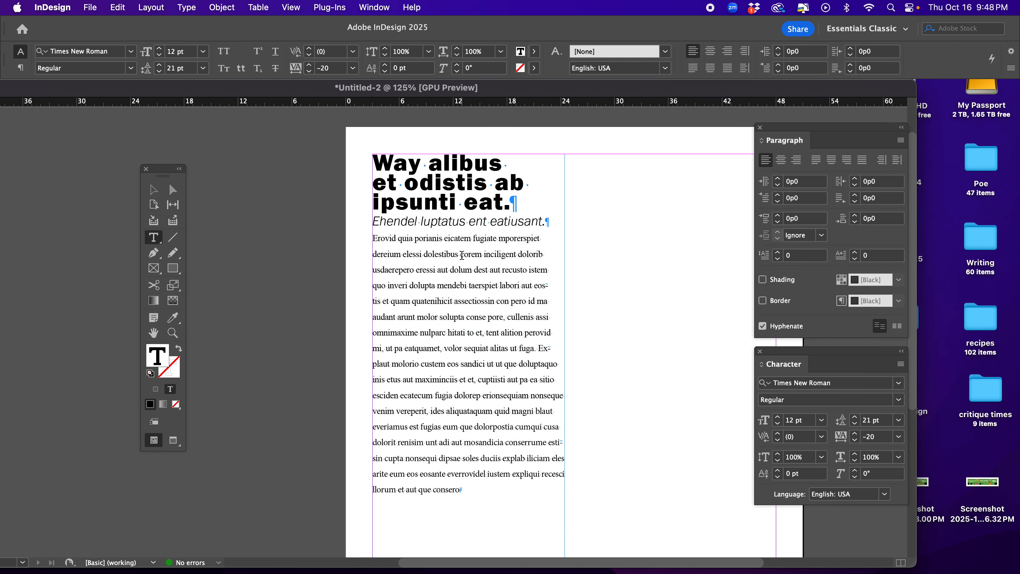
{"action": "left_click_drag", "start_coordinate": [391, 221], "coordinate": [487, 221]}
{"action": "left_click", "coordinate": [488, 205]}
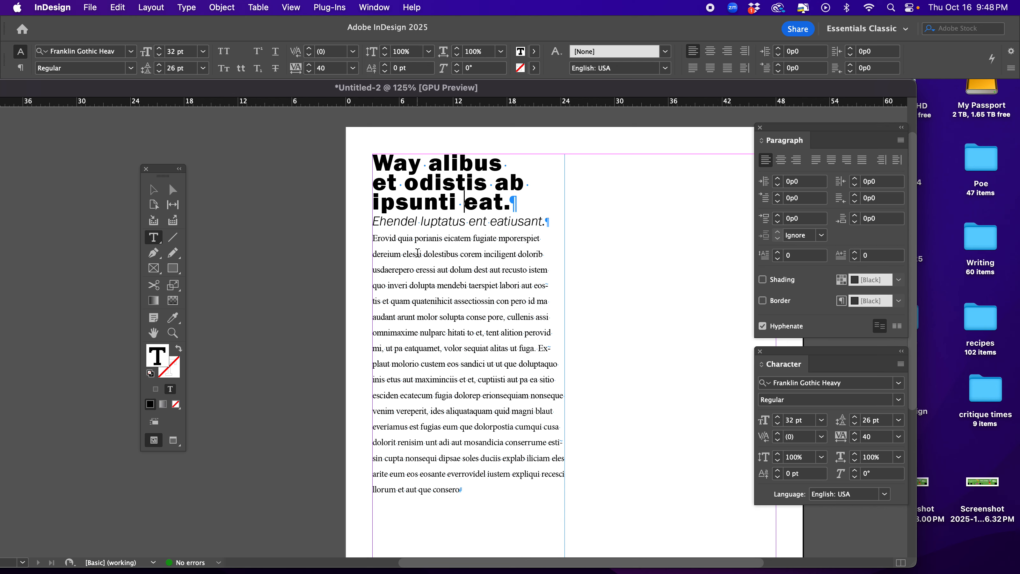
{"action": "left_click", "coordinate": [373, 220]}
{"action": "key", "text": "Return"}
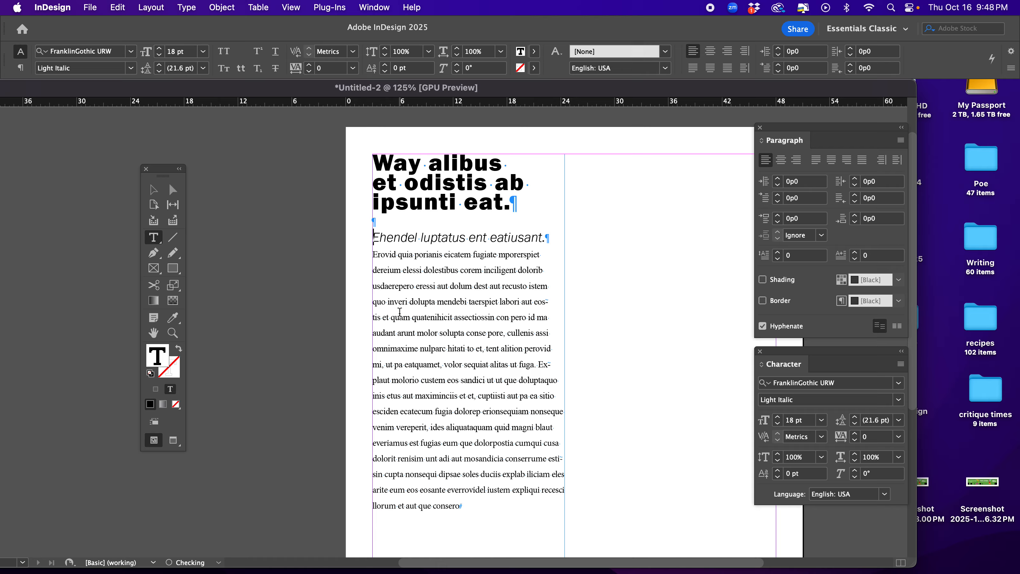
{"action": "left_click", "coordinate": [373, 255]}
{"action": "key", "text": "Return"}
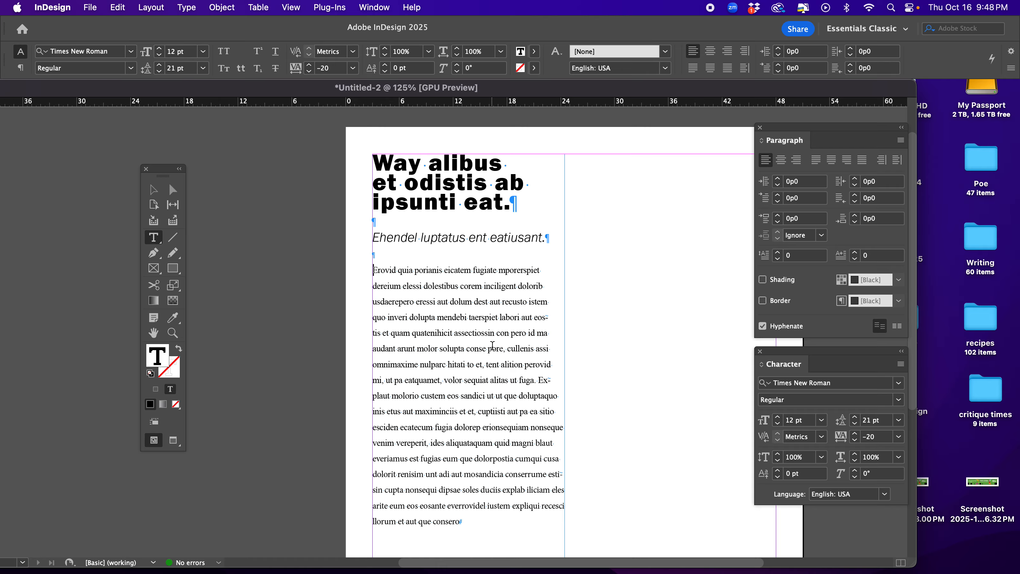
- Remove the empty paragraphs above the body text and above the italic subheading
{"action": "key", "text": "BackSpace"}
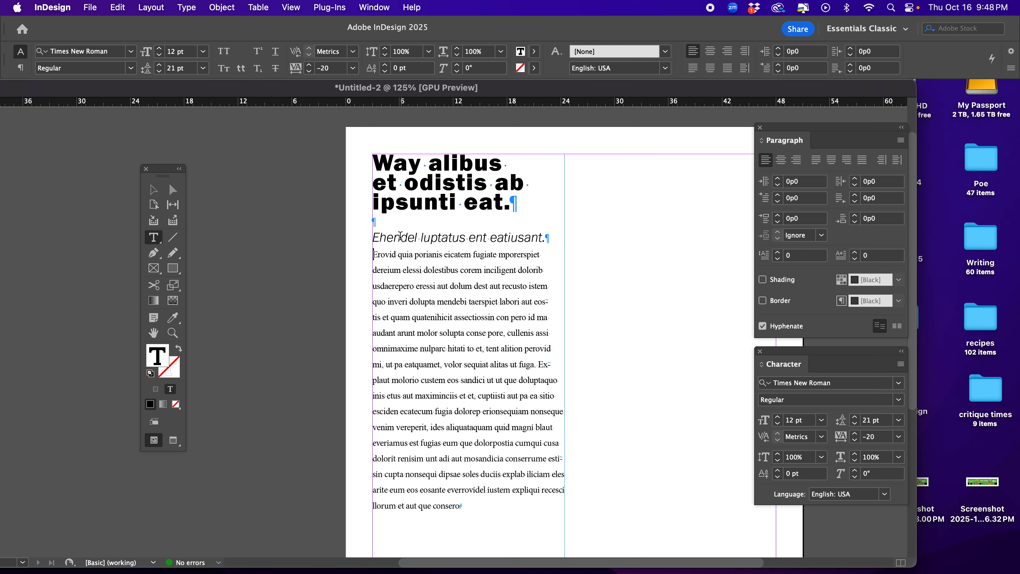
{"action": "left_click", "coordinate": [373, 237]}
{"action": "key", "text": "BackSpace"}
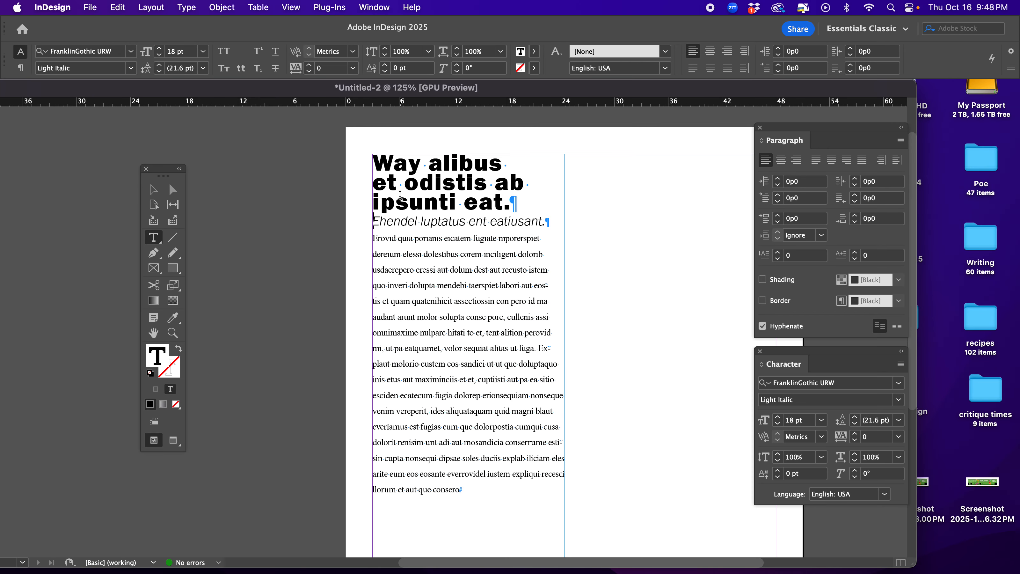
- Check the horizontal and vertical ruler units in the Units & Increments preferences
{"action": "left_click_drag", "start_coordinate": [438, 198], "coordinate": [542, 196]}
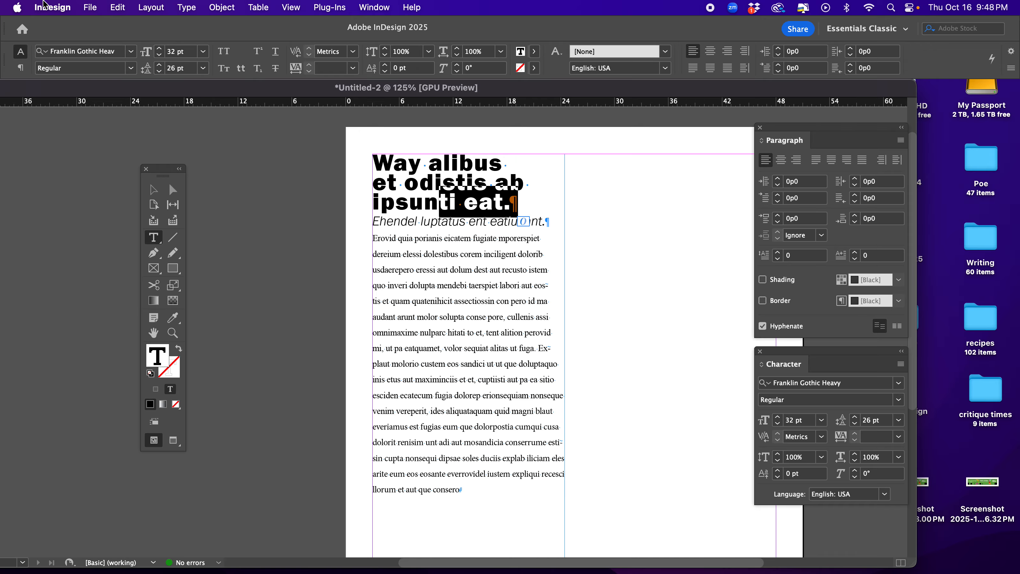
{"action": "left_click", "coordinate": [52, 8]}
{"action": "mouse_move", "coordinate": [58, 42]}
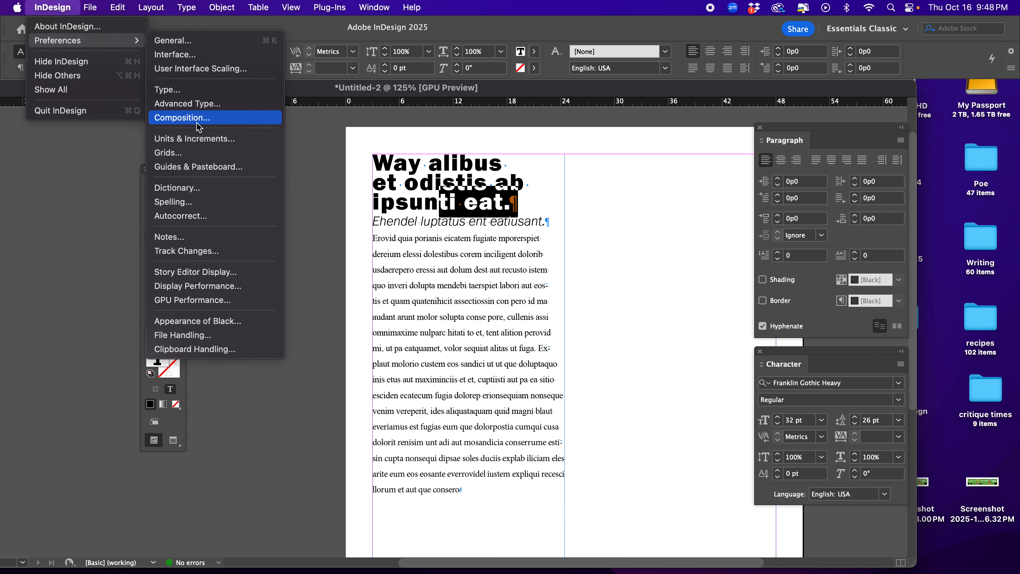
{"action": "left_click", "coordinate": [211, 139]}
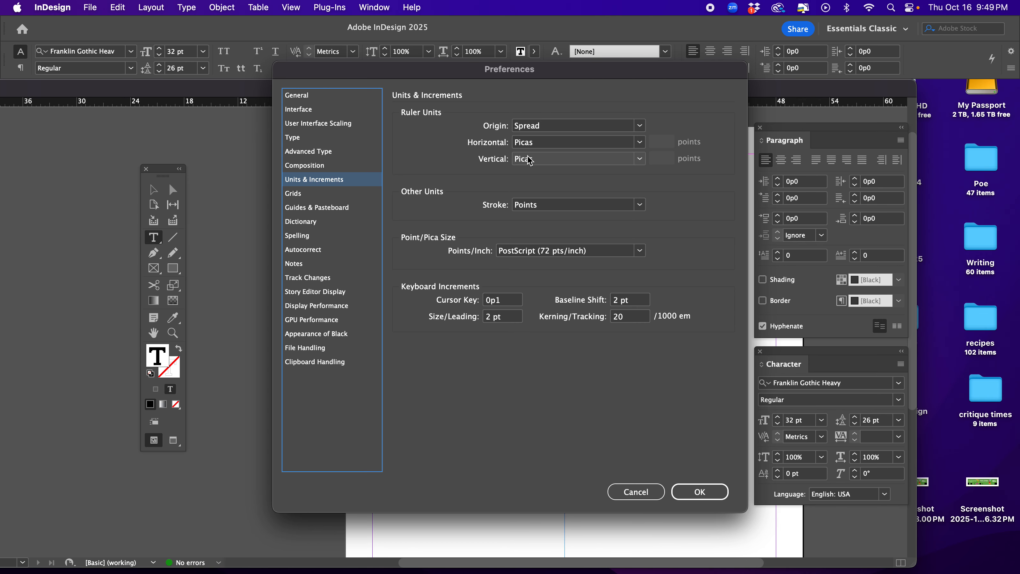
{"action": "left_click", "coordinate": [704, 494]}
{"action": "left_click", "coordinate": [466, 239]}
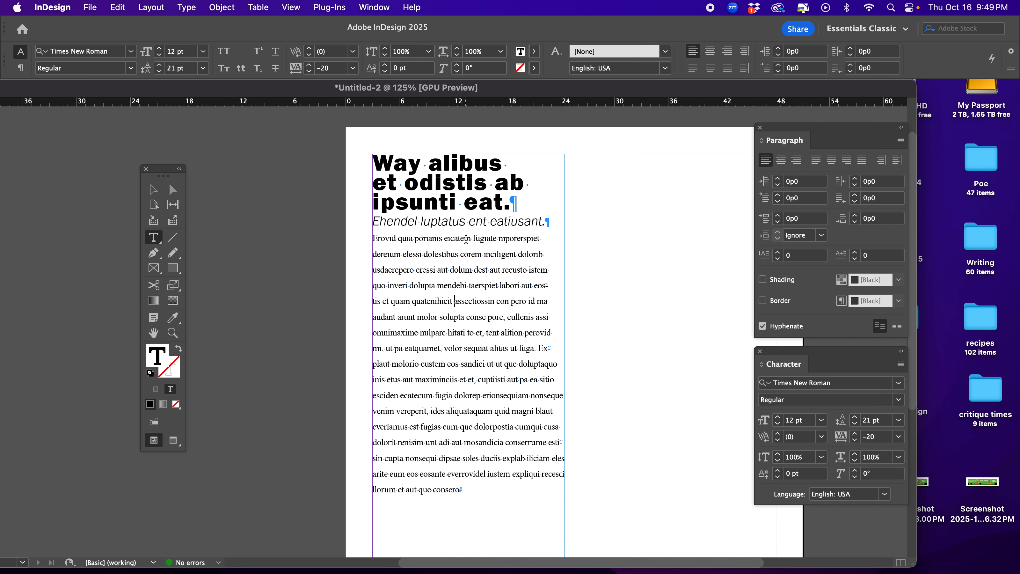
- Set the space after the three-line heading paragraph to 0p9
{"action": "left_click", "coordinate": [468, 201]}
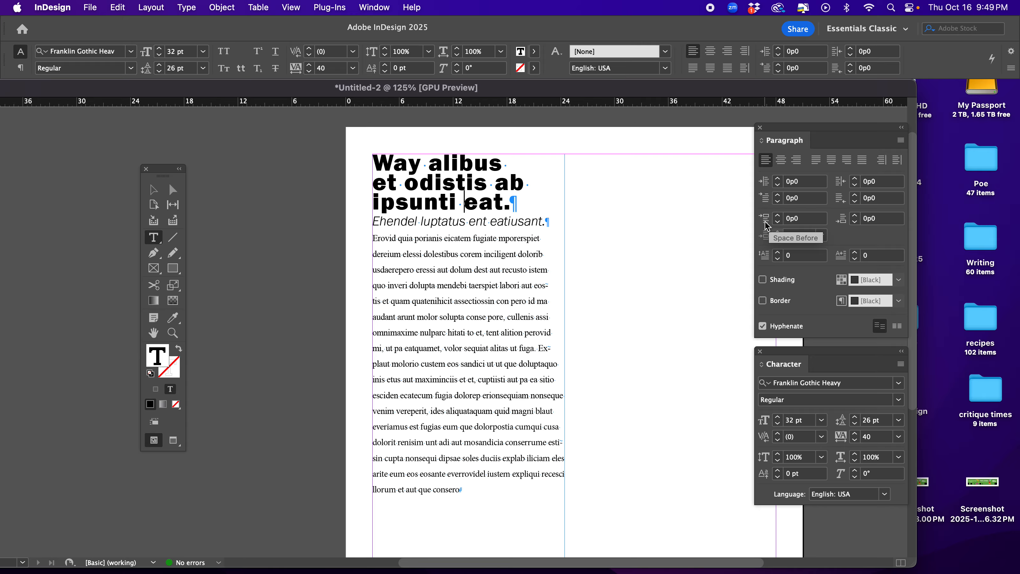
{"action": "left_click", "coordinate": [854, 216]}
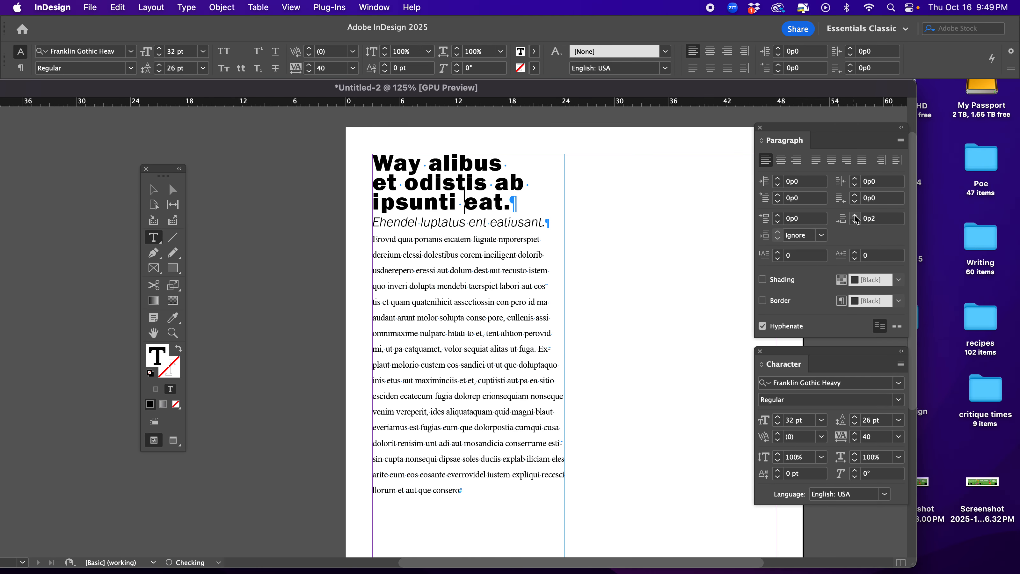
{"action": "left_click", "coordinate": [854, 216]}
{"action": "left_click", "coordinate": [854, 217]}
{"action": "left_click", "coordinate": [855, 216]}
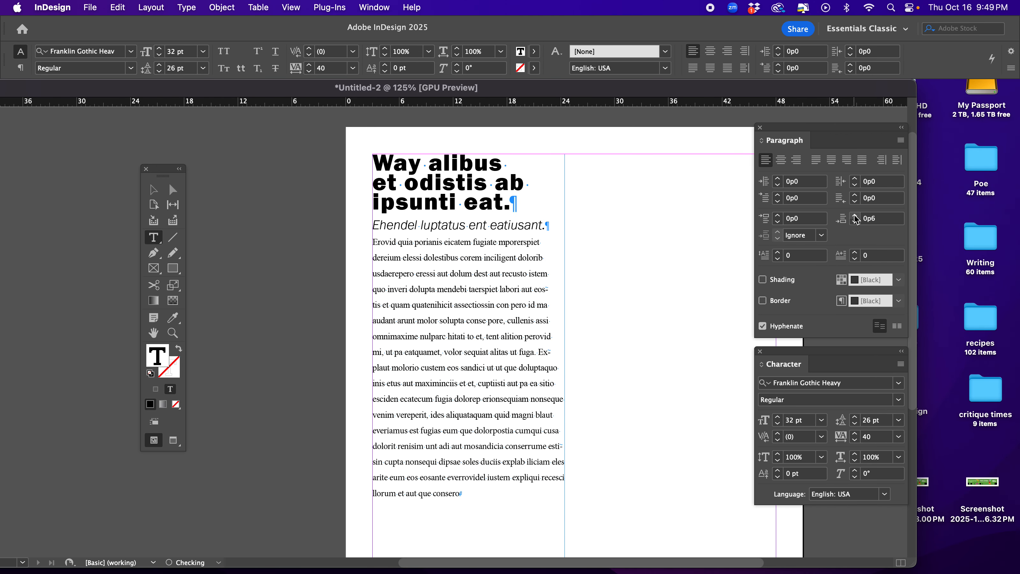
{"action": "left_click", "coordinate": [855, 216]}
{"action": "left_click", "coordinate": [854, 216]}
{"action": "left_click", "coordinate": [854, 216]}
{"action": "left_click", "coordinate": [854, 217]}
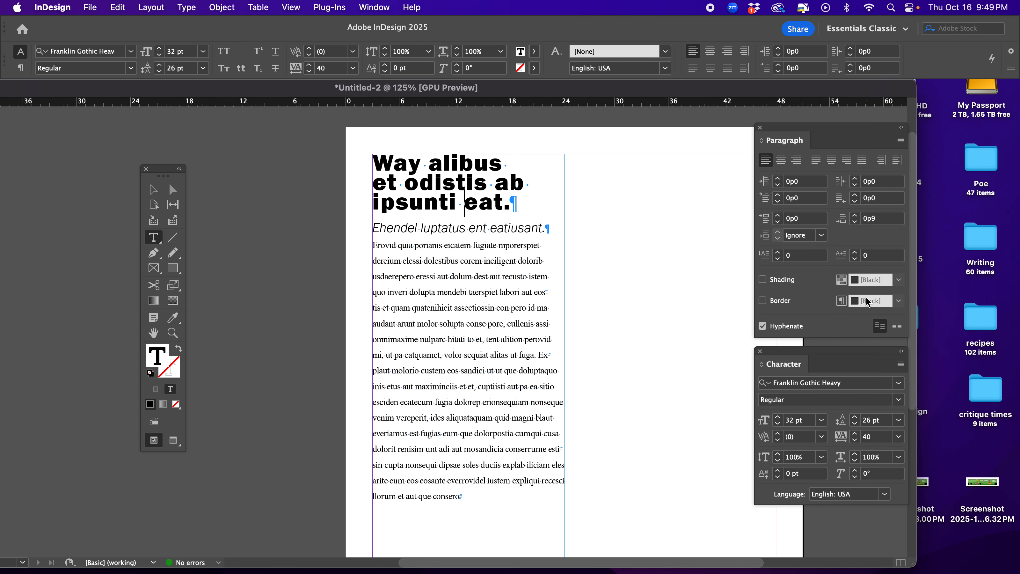
- Set the space after the italic subheading "Ehendel luptatus ent eatiusant." to 0p6
{"action": "left_click", "coordinate": [462, 228]}
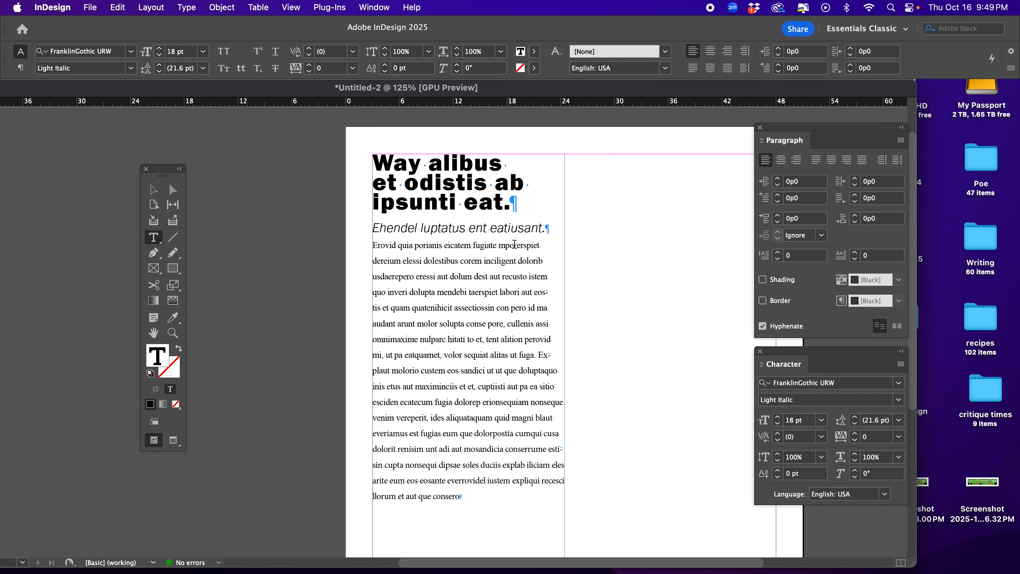
{"action": "left_click", "coordinate": [857, 217]}
{"action": "left_click", "coordinate": [856, 216]}
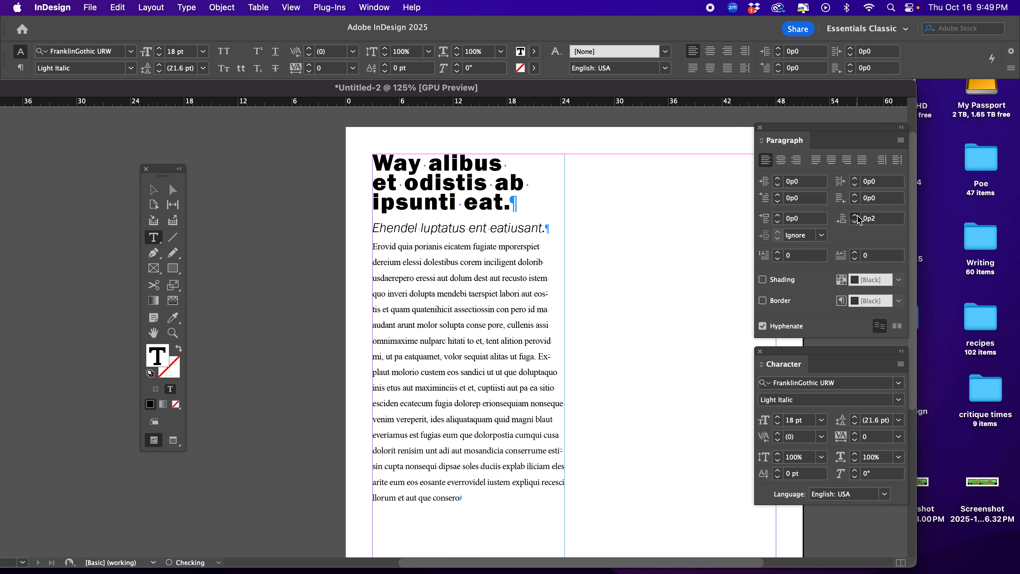
{"action": "left_click", "coordinate": [855, 217]}
{"action": "left_click", "coordinate": [855, 216]}
{"action": "left_click", "coordinate": [855, 217]}
{"action": "left_click", "coordinate": [855, 216]}
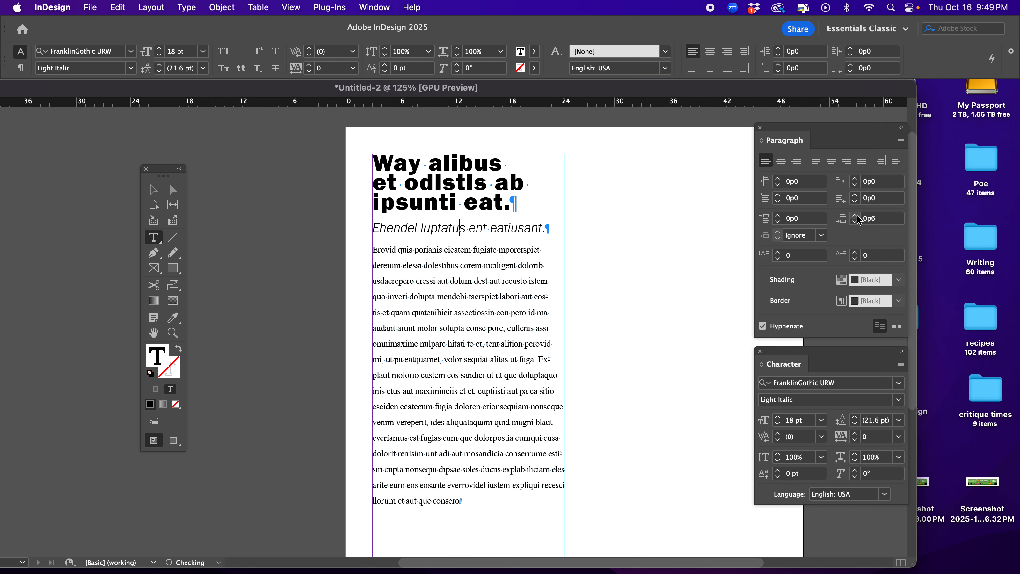
- Deselect the text and switch the document to the Preview screen mode
{"action": "left_click", "coordinate": [686, 334]}
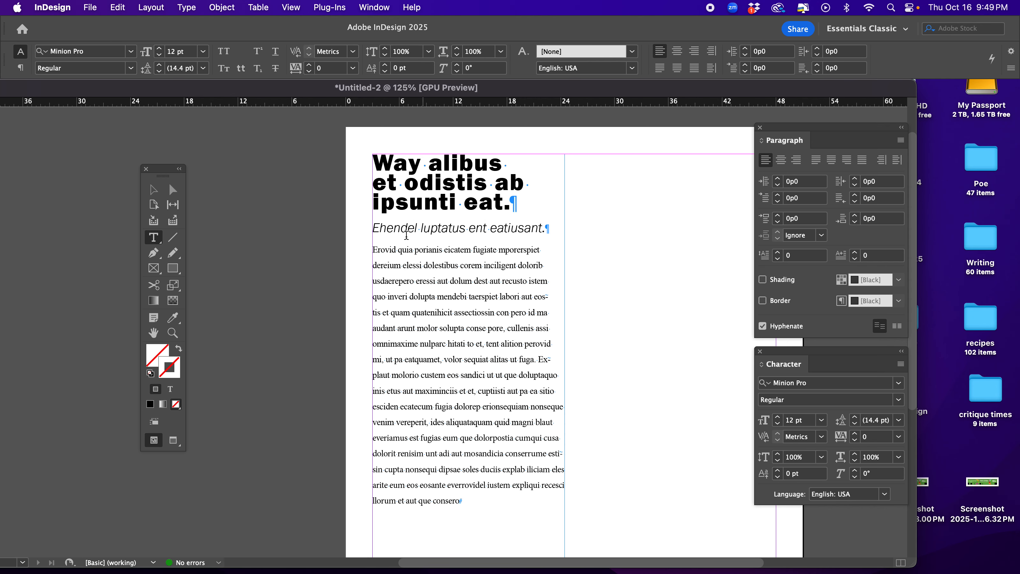
{"action": "left_click_drag", "start_coordinate": [399, 229], "coordinate": [494, 229]}
{"action": "left_click", "coordinate": [499, 281]}
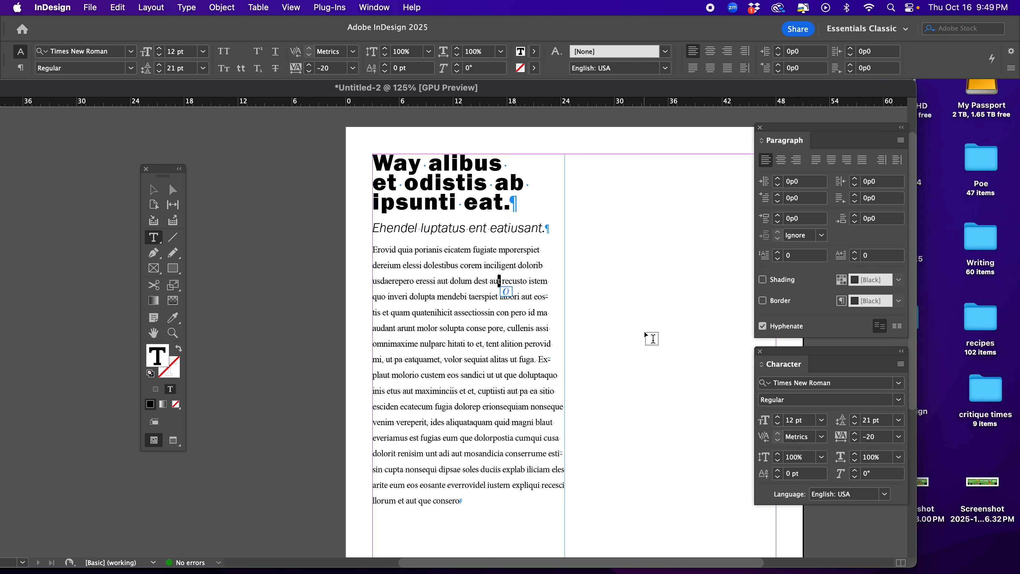
{"action": "left_click", "coordinate": [647, 335]}
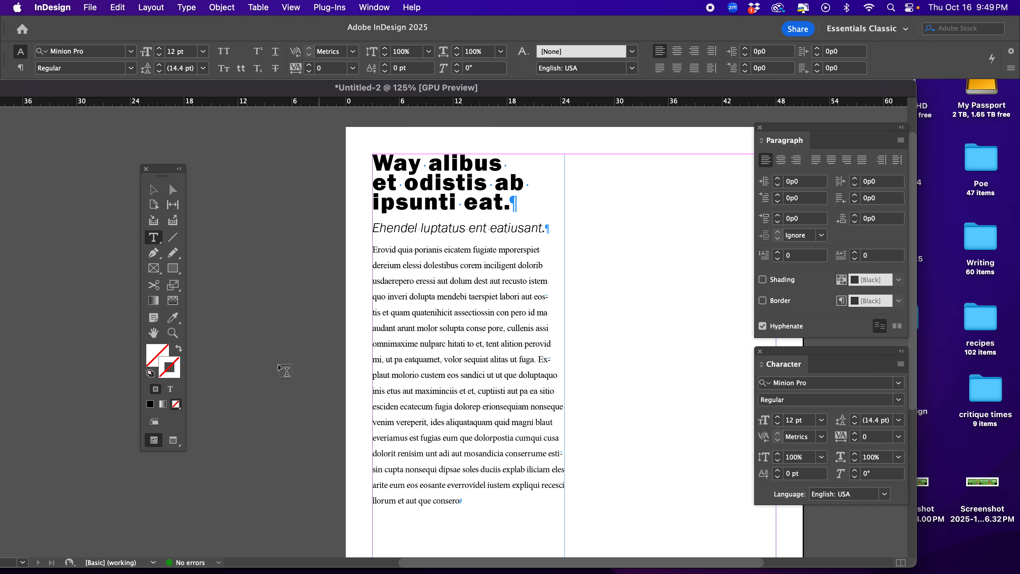
{"action": "left_click", "coordinate": [173, 441]}
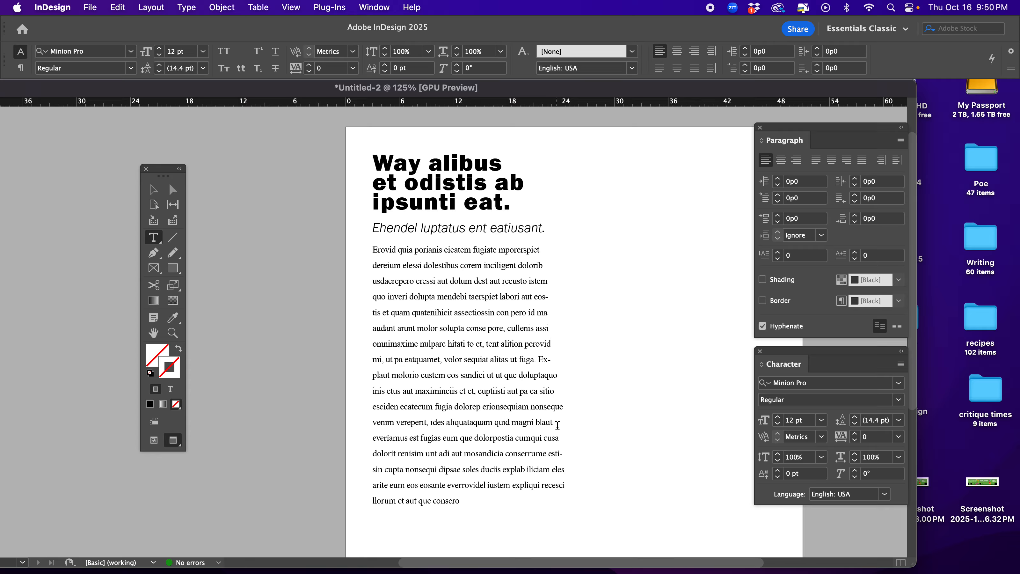
- Select the whole body paragraph starting at "Erovid" and turn off hyphenation in its Hyphenation Settings
{"action": "left_click", "coordinate": [528, 326]}
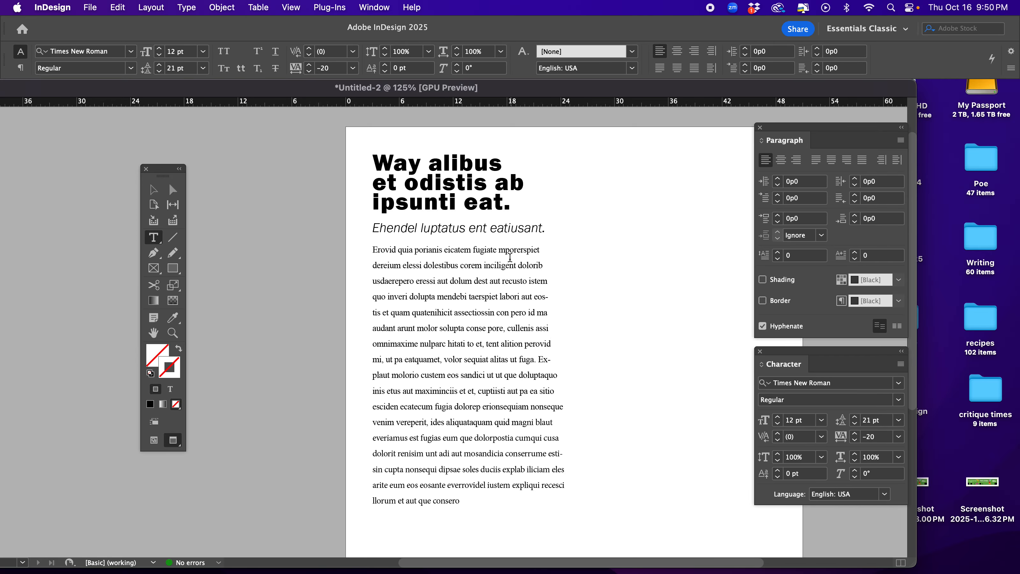
{"action": "left_click_drag", "start_coordinate": [372, 251], "coordinate": [494, 539]}
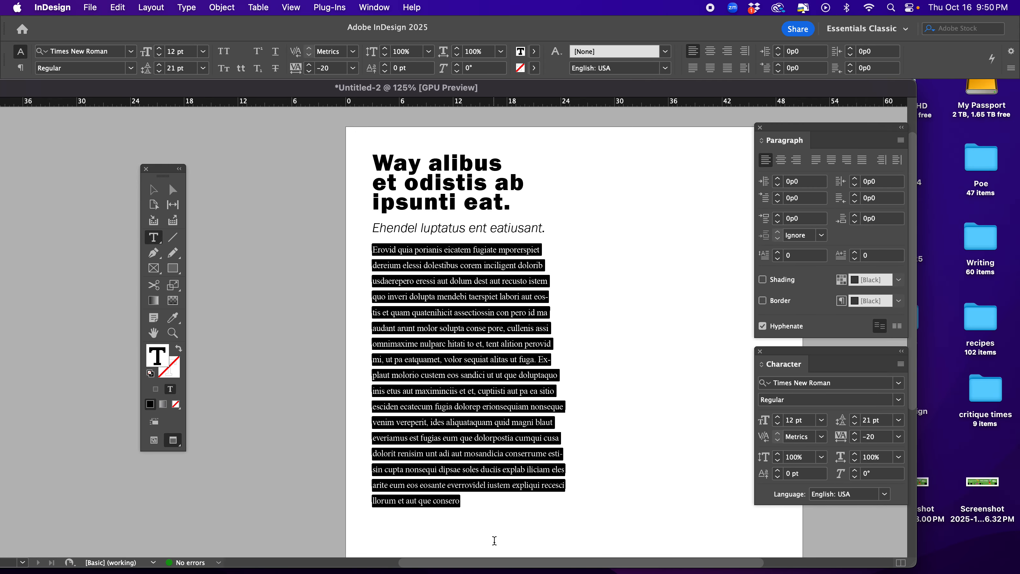
{"action": "left_click", "coordinate": [900, 141]}
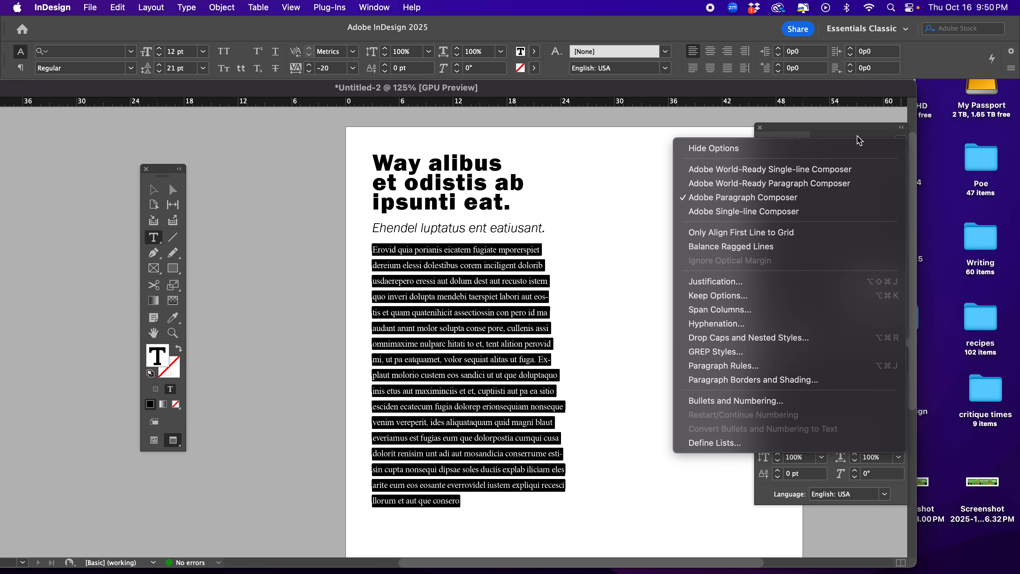
{"action": "left_click", "coordinate": [896, 139]}
{"action": "left_click", "coordinate": [900, 140]}
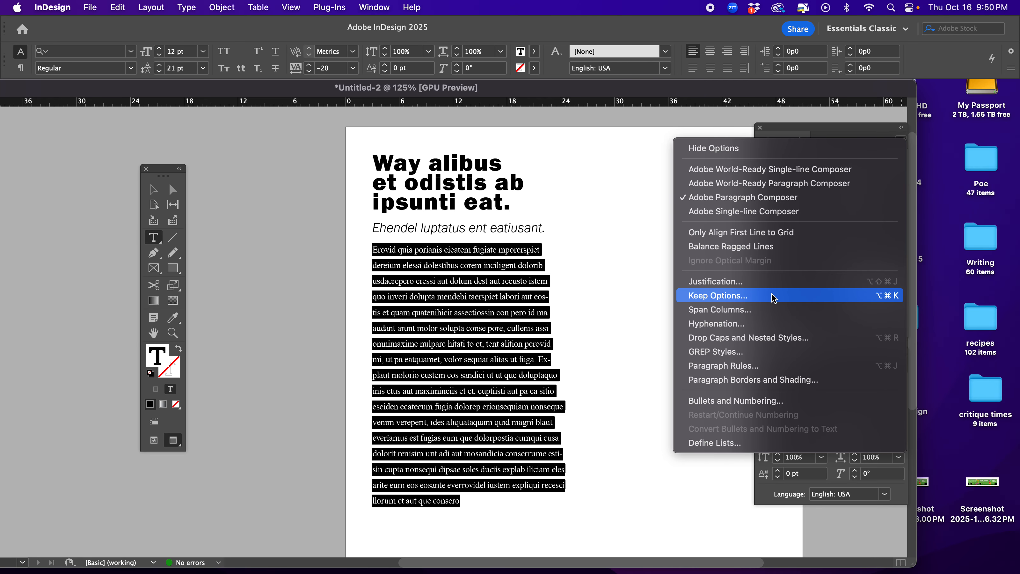
{"action": "left_click", "coordinate": [717, 327]}
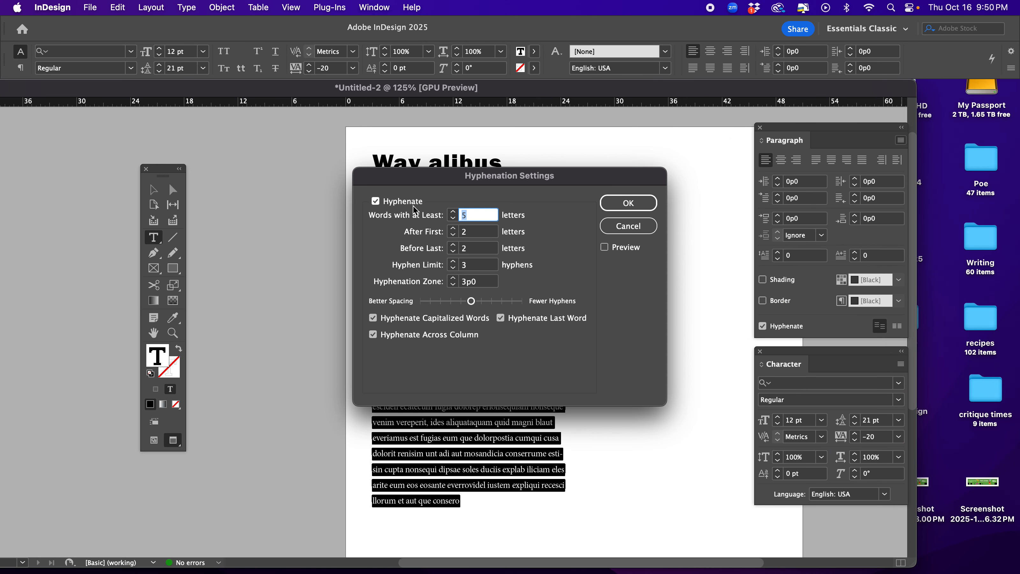
{"action": "left_click", "coordinate": [375, 201]}
{"action": "left_click", "coordinate": [628, 203]}
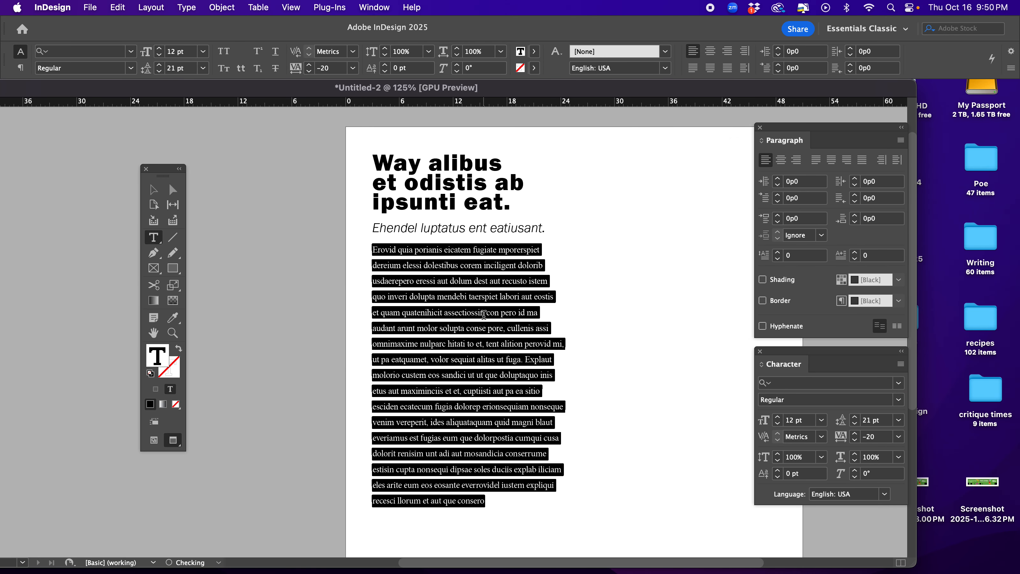
- Insert forced line breaks in the body text after "pero id", "aut e", "istem", "cullenis", "sequiat alitas" and "sandici ut ut" to even the rag
{"action": "left_click", "coordinate": [488, 369]}
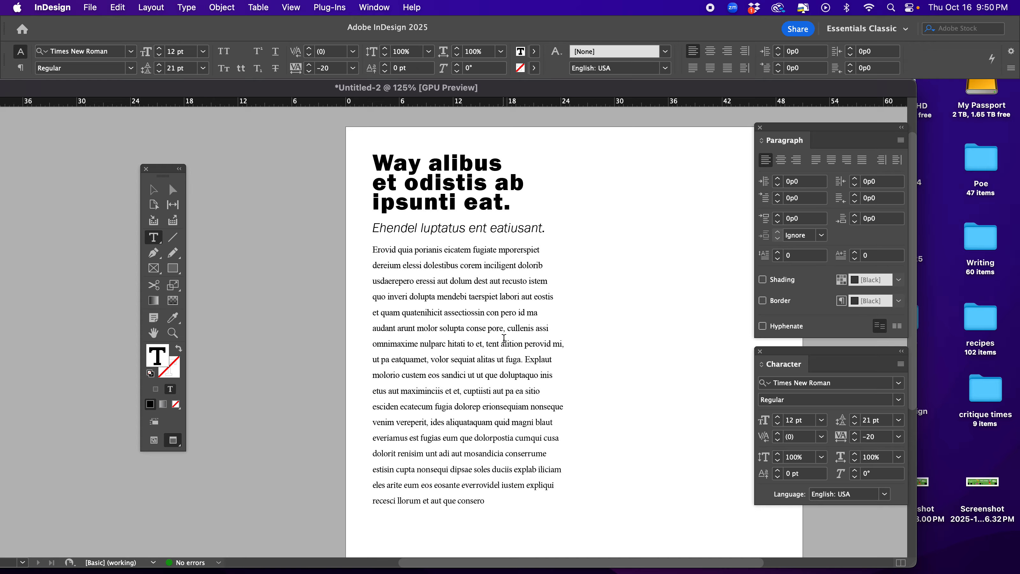
{"action": "key", "text": "Return"}
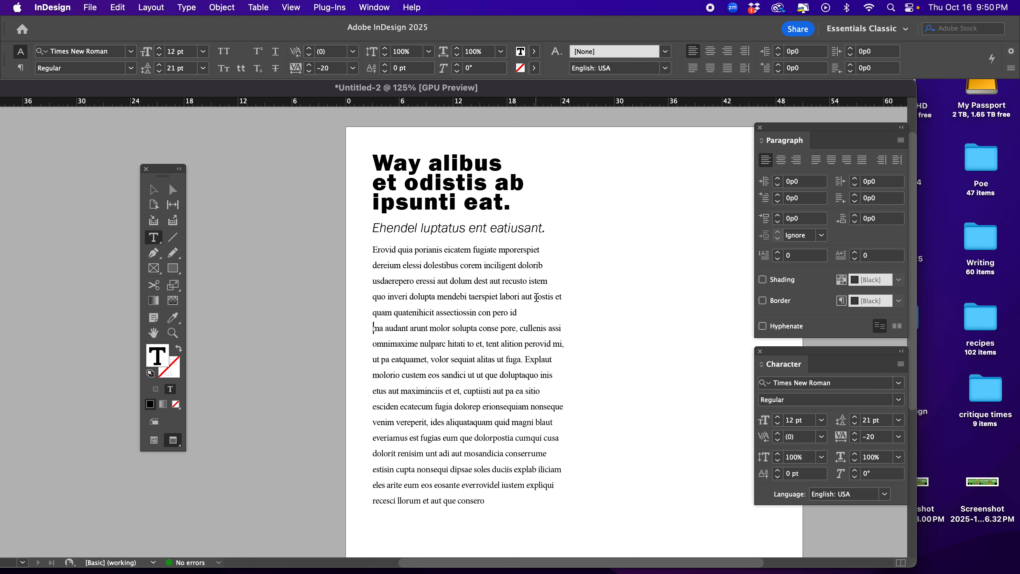
{"action": "left_click", "coordinate": [537, 297]}
{"action": "key", "text": "Return"}
{"action": "left_click", "coordinate": [549, 280]}
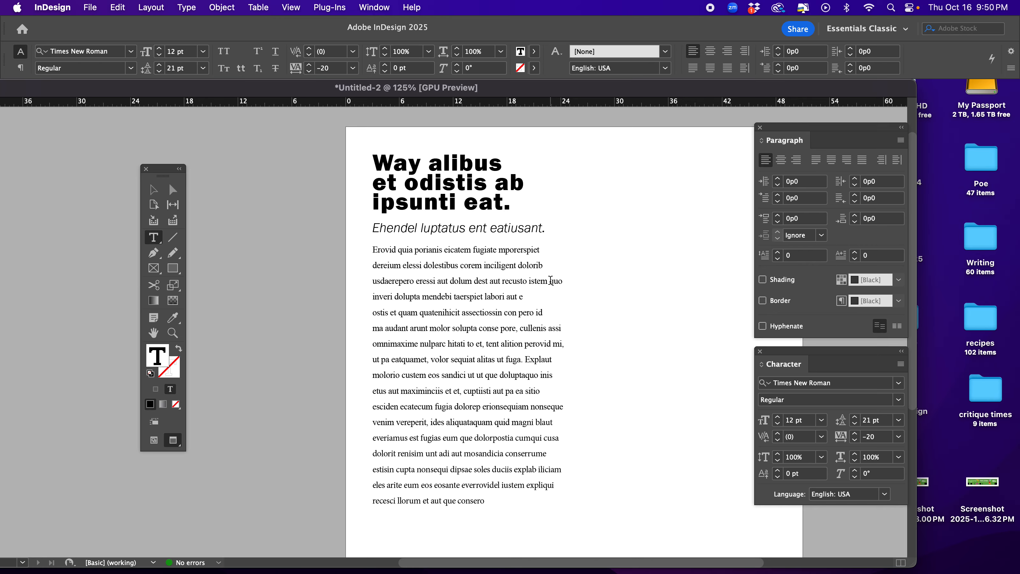
{"action": "key", "text": "Return"}
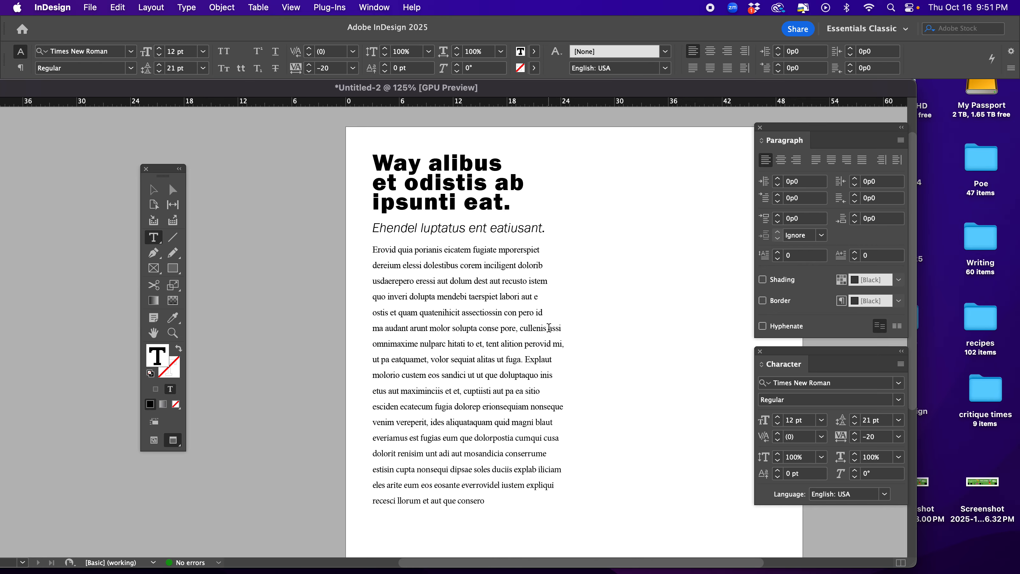
{"action": "left_click", "coordinate": [549, 328]}
{"action": "key", "text": "Return"}
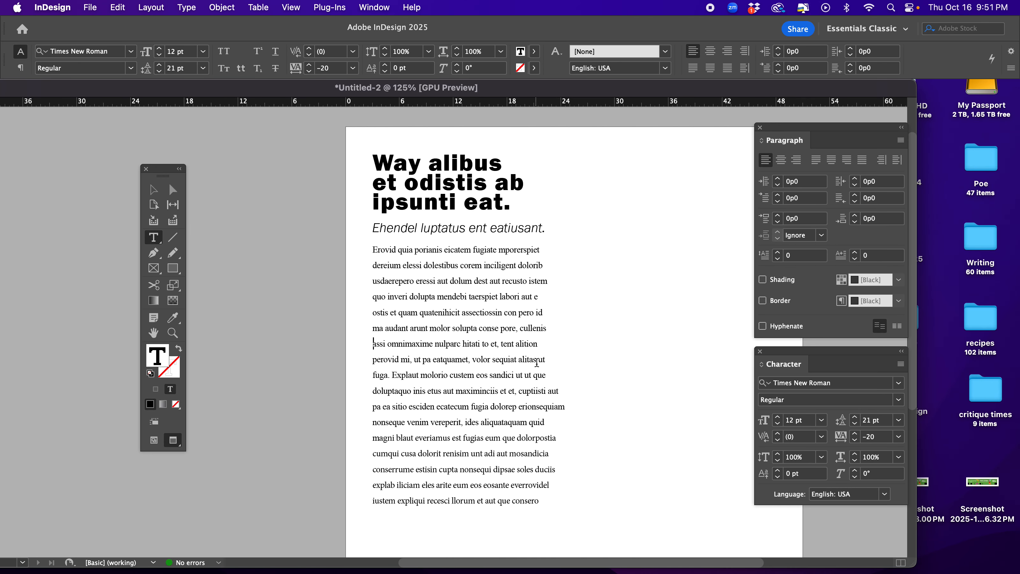
{"action": "left_click", "coordinate": [539, 359]}
{"action": "key", "text": "Return"}
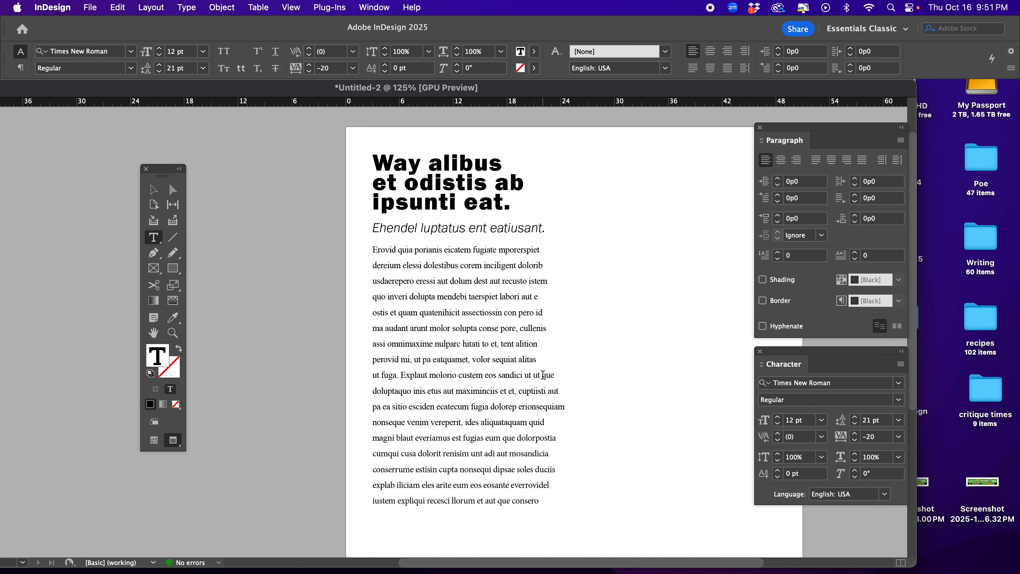
{"action": "left_click", "coordinate": [543, 375]}
{"action": "key", "text": "Return"}
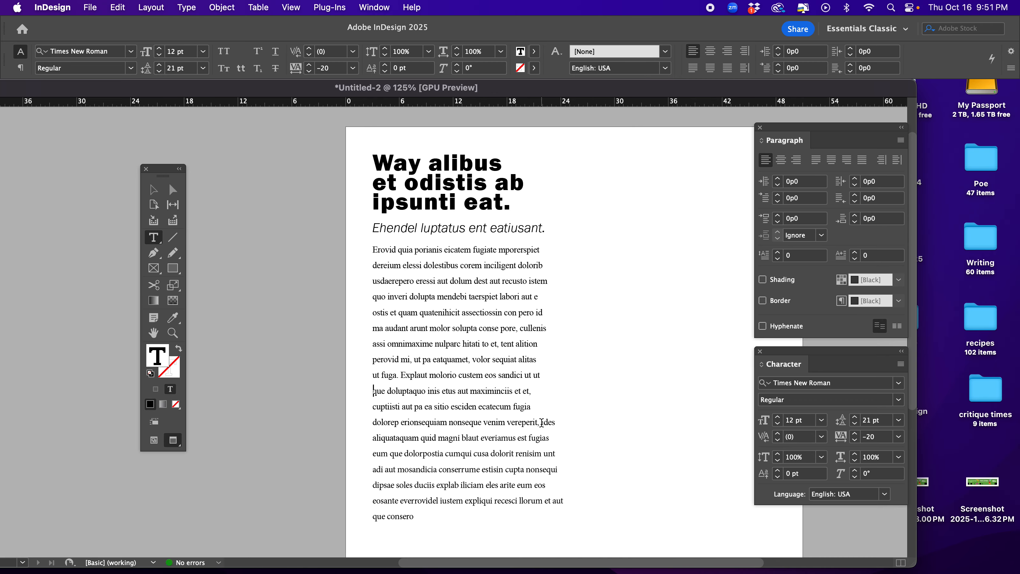
- Insert forced line breaks after "vereperit,", "ecatecum fugia", "maximinciis et et,", "everiamus" and "iliciam e" in the lower body text, and deselect it
{"action": "left_click", "coordinate": [541, 421]}
{"action": "key", "text": "Return"}
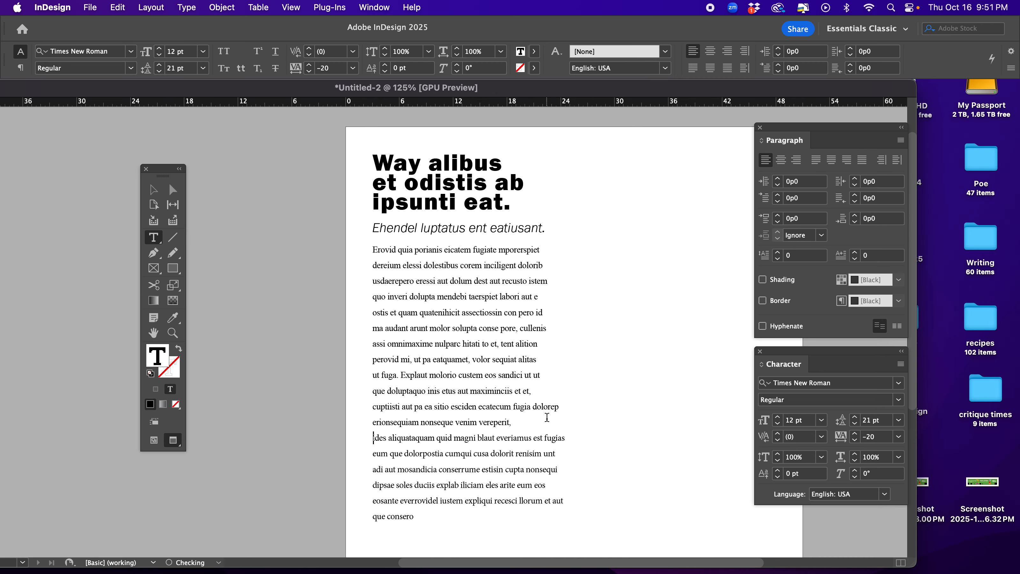
{"action": "left_click", "coordinate": [535, 406]}
{"action": "key", "text": "Return"}
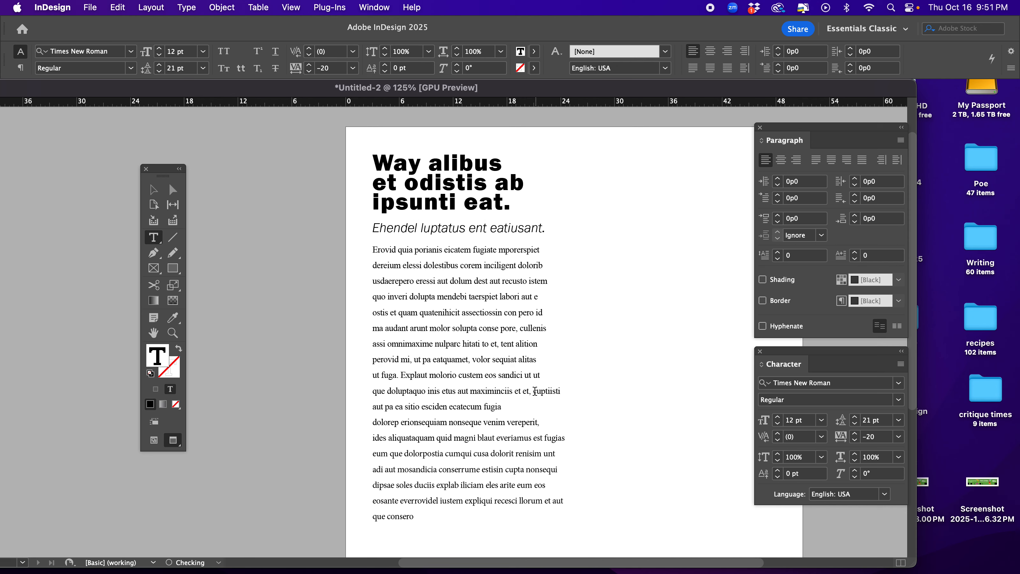
{"action": "left_click", "coordinate": [534, 391]}
{"action": "key", "text": "Return"}
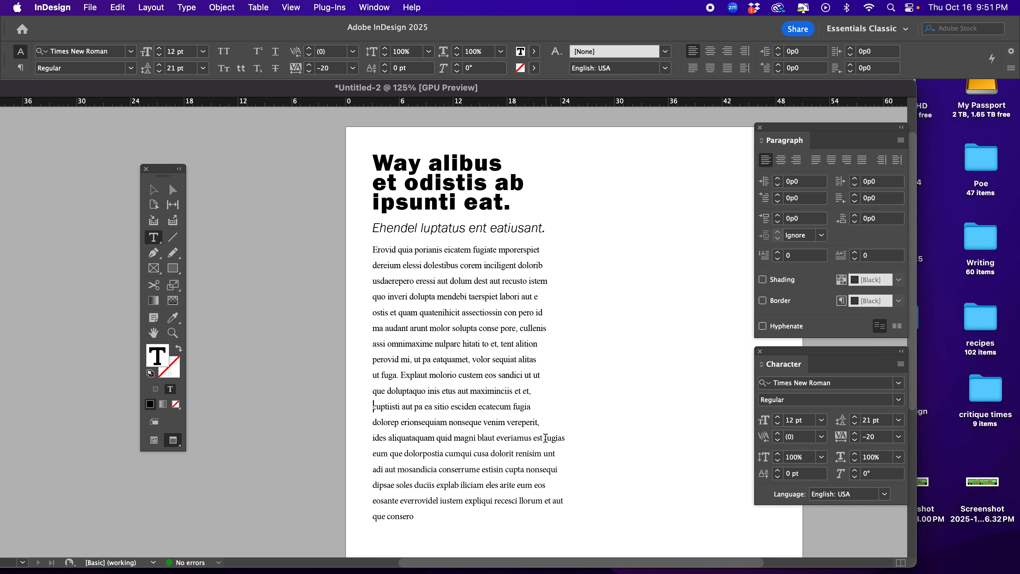
{"action": "left_click", "coordinate": [533, 438]}
{"action": "key", "text": "Return"}
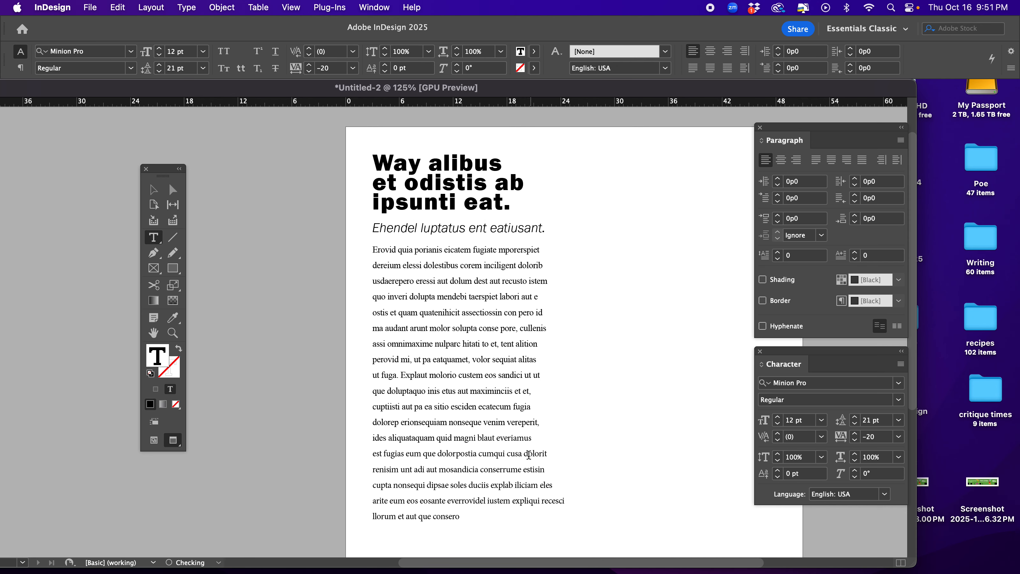
{"action": "left_click", "coordinate": [541, 486]}
{"action": "key", "text": "Return"}
{"action": "left_click", "coordinate": [591, 495]}
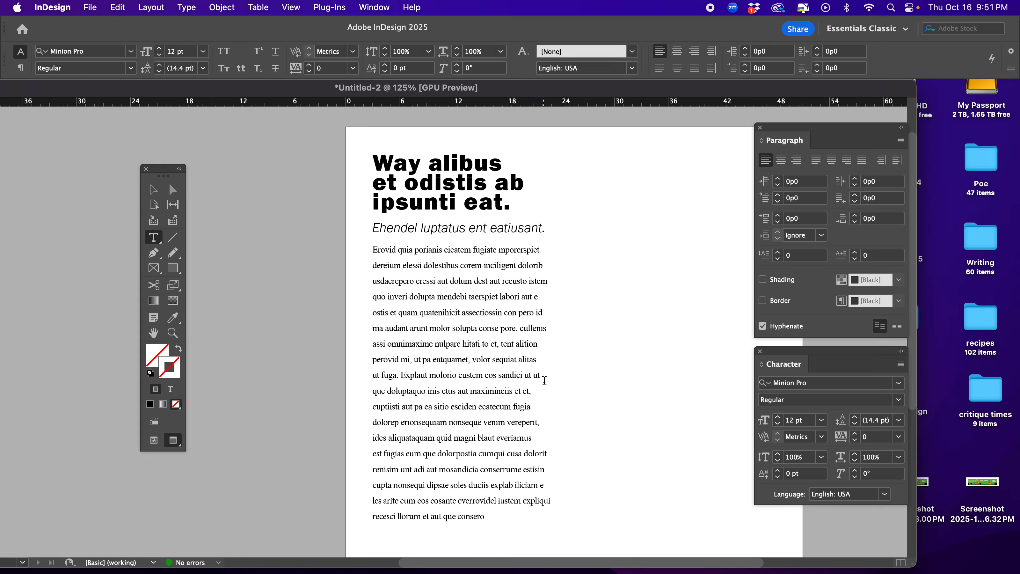
- Set the tracking of the body line "cuptiisti aut pa ea sitio esciden ecatecum fugia" to 10
{"action": "left_click_drag", "start_coordinate": [537, 405], "coordinate": [351, 405]}
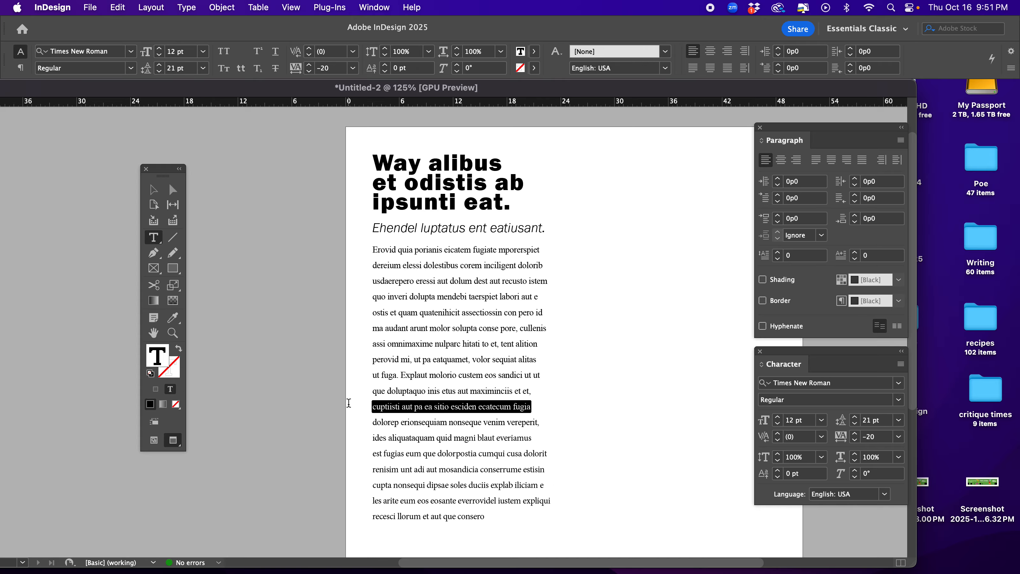
{"action": "left_click", "coordinate": [309, 65]}
{"action": "left_click", "coordinate": [309, 65]}
{"action": "left_click", "coordinate": [309, 65]}
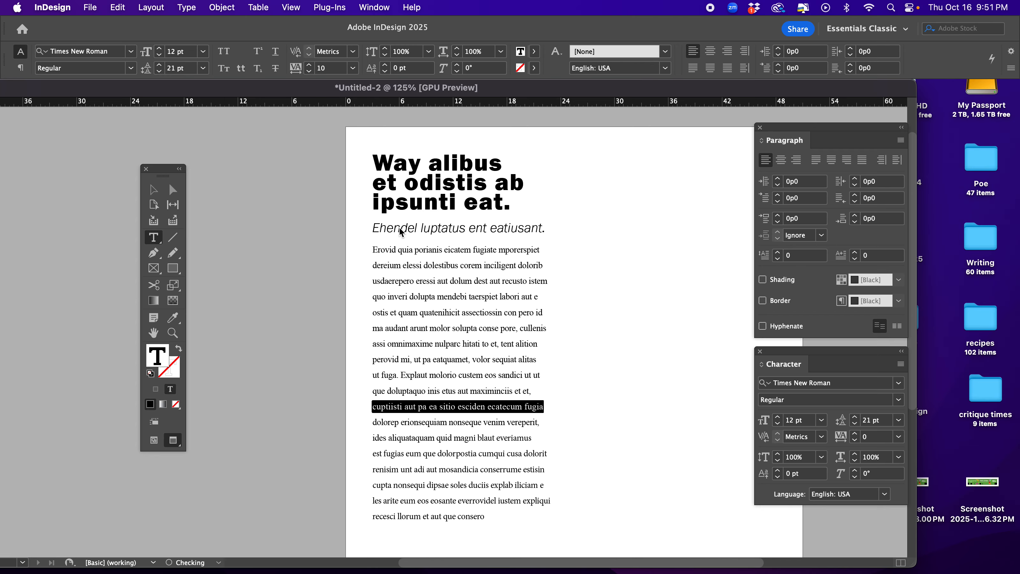
{"action": "left_click", "coordinate": [515, 365]}
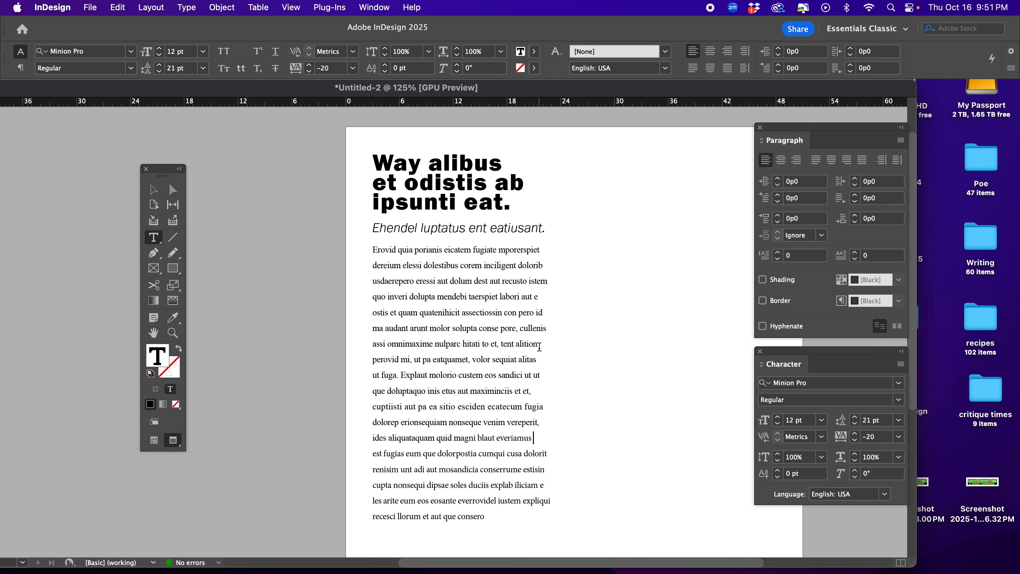
- Increase the tracking of the body line "assi omnimaxime nulparc hitati to et, tent alition" by one increment
{"action": "left_click_drag", "start_coordinate": [539, 346], "coordinate": [371, 344]}
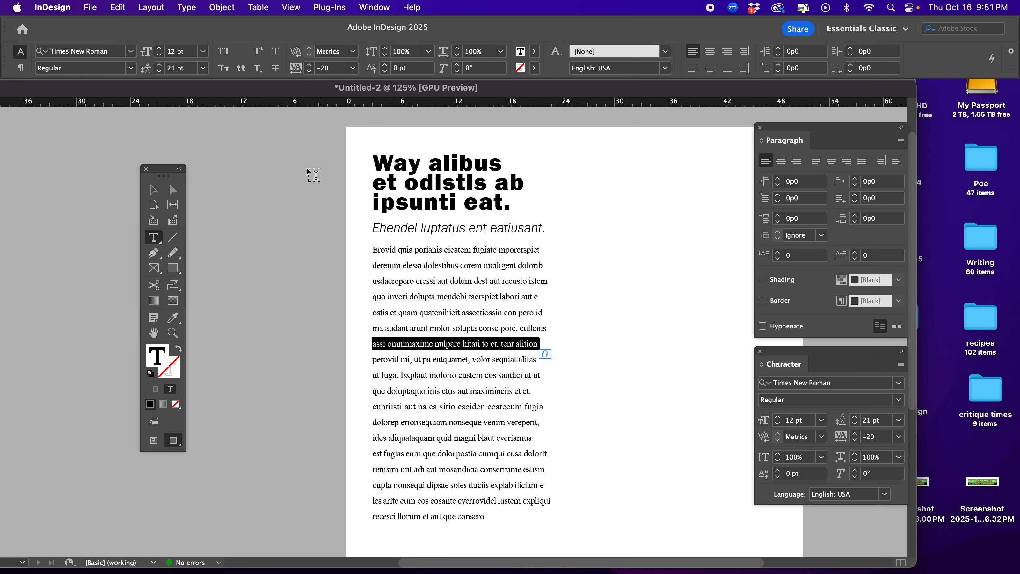
{"action": "left_click", "coordinate": [310, 67]}
{"action": "left_click", "coordinate": [618, 419]}
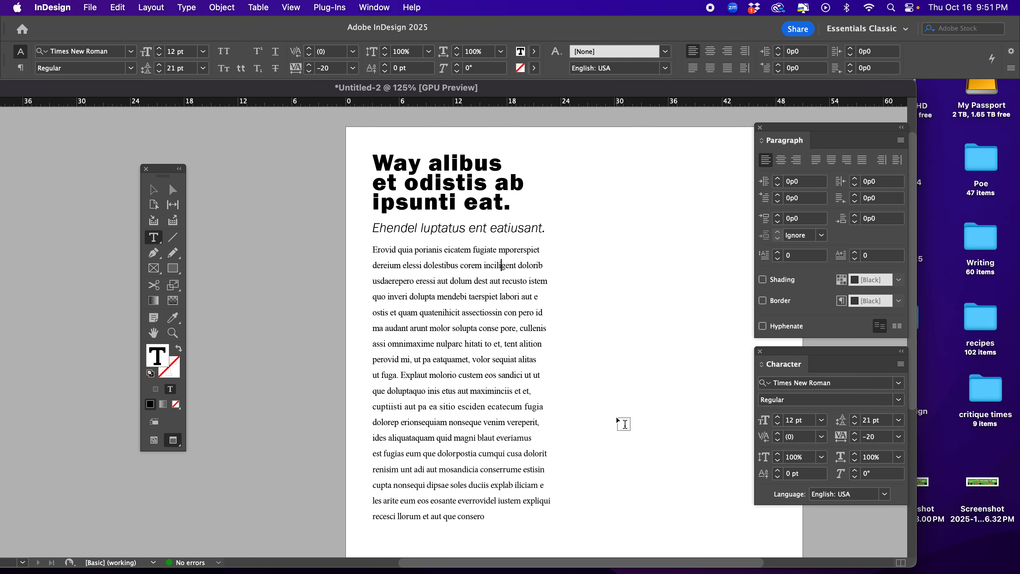
- Switch the document to the Normal screen mode and enlarge the body text to 300% to inspect its hidden characters
{"action": "left_click", "coordinate": [154, 442]}
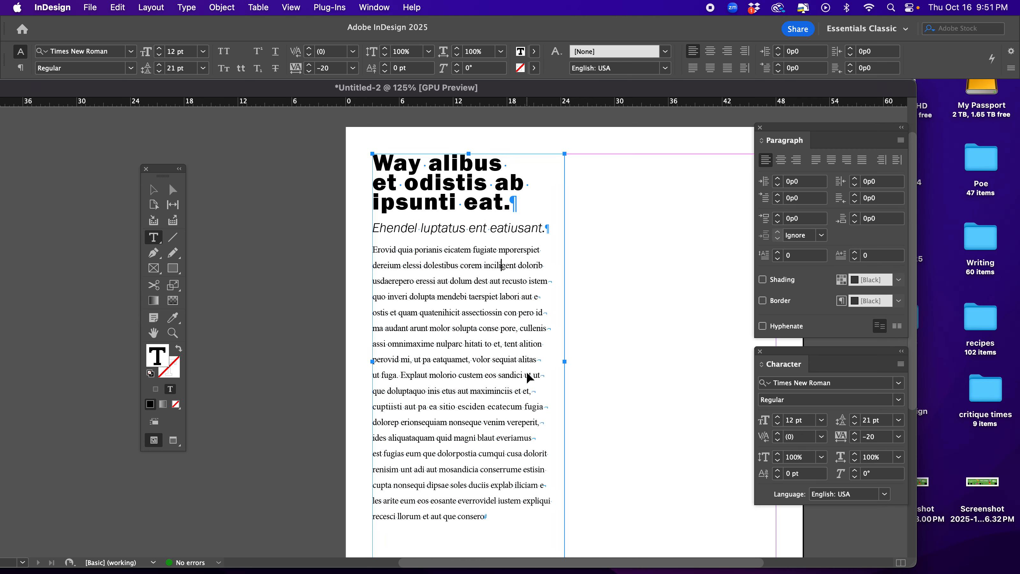
{"action": "key", "text": "super+equal"}
{"action": "key", "text": "super+equal"}
{"action": "key", "text": "super+equal"}
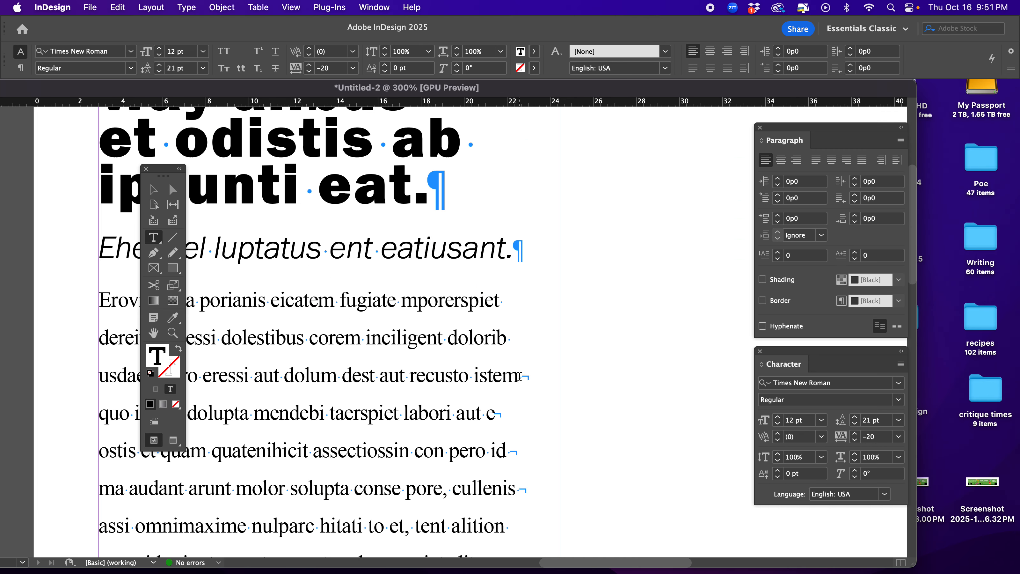
- Replace the forced line break after "istem" in the body text with a paragraph return
{"action": "left_click", "coordinate": [522, 375]}
{"action": "left_click", "coordinate": [103, 412]}
{"action": "left_click", "coordinate": [102, 411]}
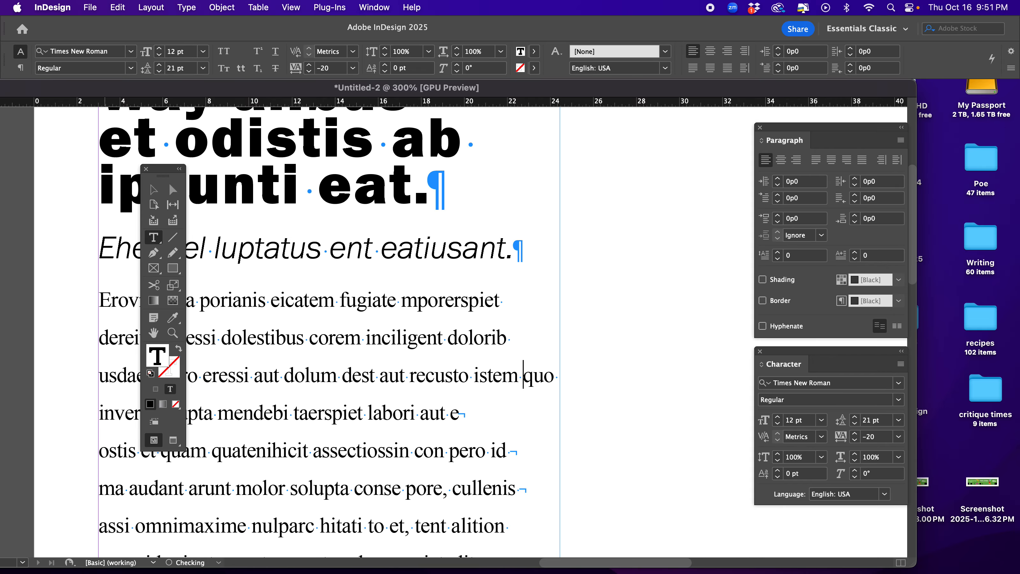
{"action": "key", "text": "BackSpace"}
{"action": "key", "text": "Return"}
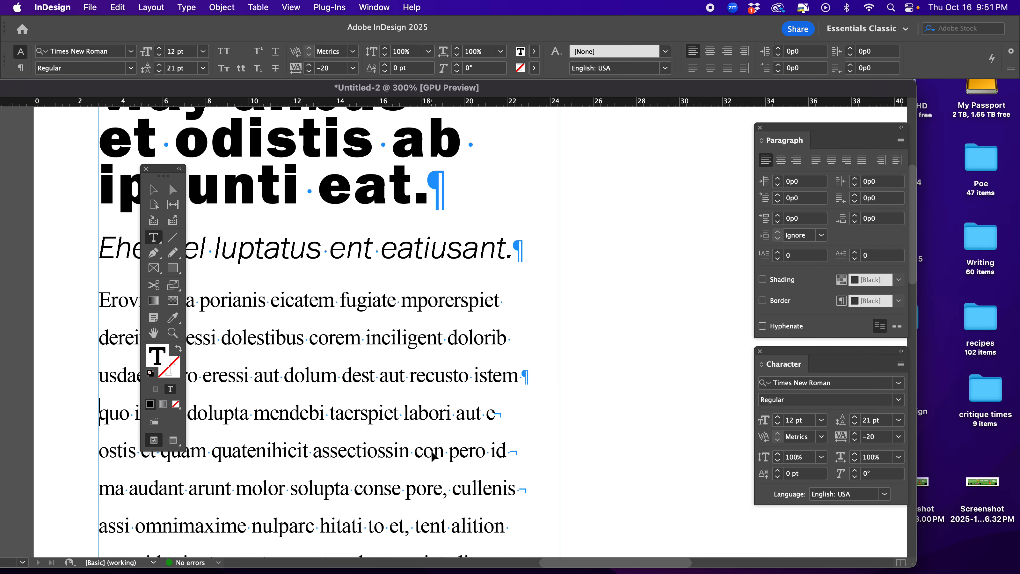
- Remove the paragraph return after "istem" and put a forced line break in its place
{"action": "key", "text": "BackSpace"}
{"action": "left_click", "coordinate": [435, 373]}
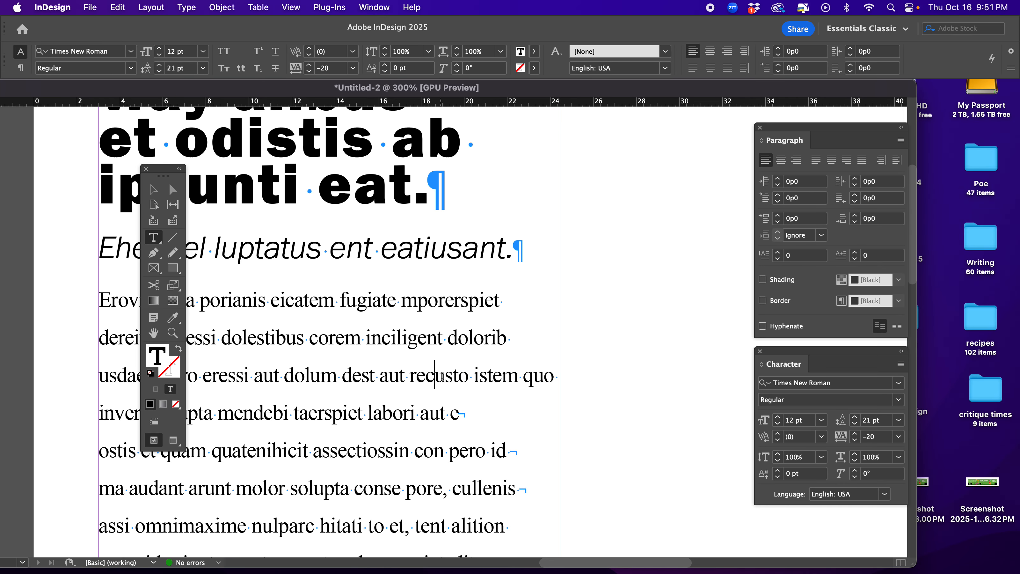
{"action": "left_click_drag", "start_coordinate": [523, 374], "coordinate": [517, 374]}
{"action": "key", "text": "shift+Return"}
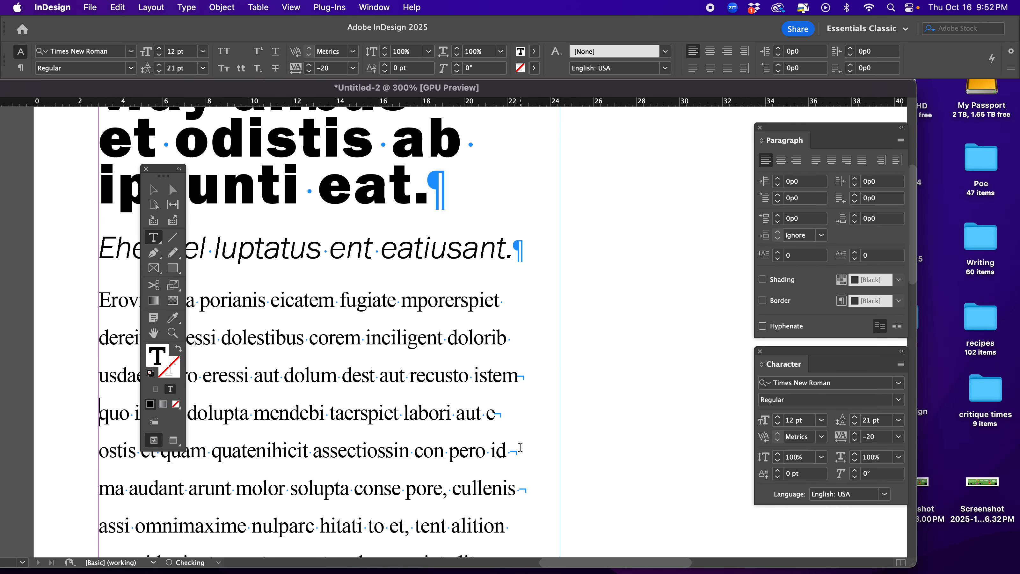
- Delete the stray "e" at the end of the body line ending in "labori aut", keeping its forced line break
{"action": "double_click", "coordinate": [521, 447]}
{"action": "left_click", "coordinate": [493, 413]}
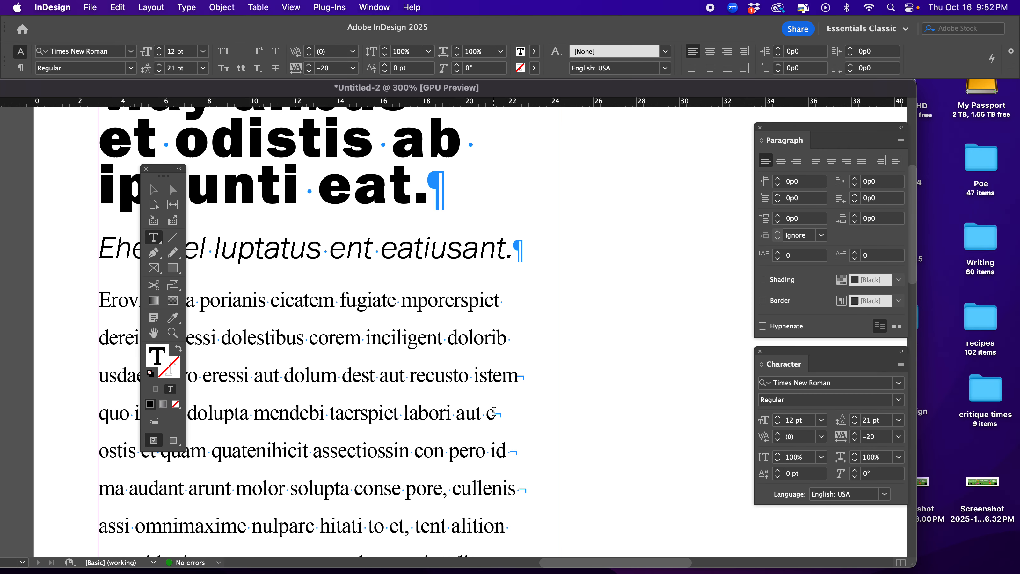
{"action": "key", "text": "BackSpace"}
{"action": "key", "text": "BackSpace"}
- Show the page at 100%, leave text editing and deselect the text frame
{"action": "double_click", "coordinate": [518, 452]}
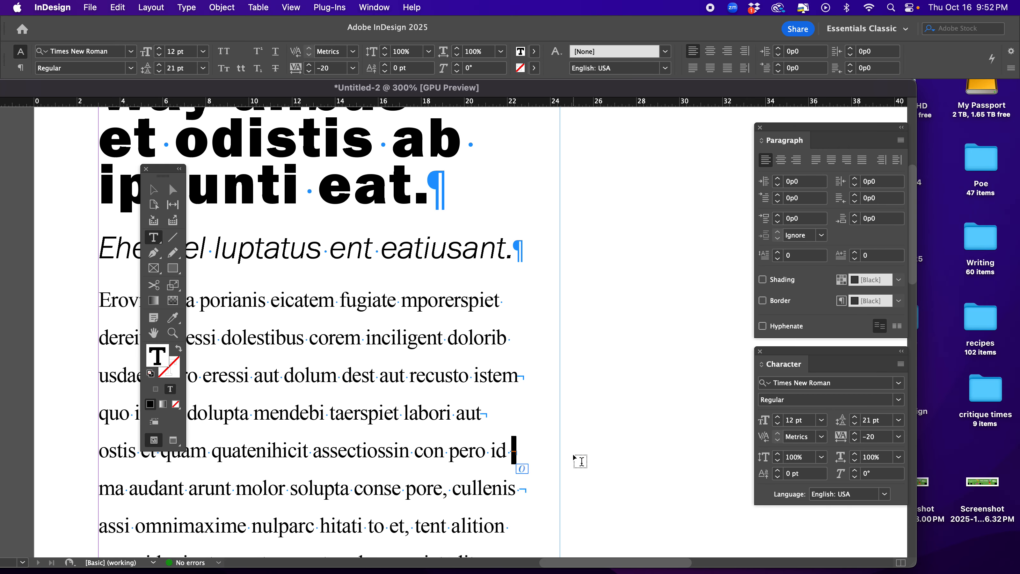
{"action": "key", "text": "super+minus"}
{"action": "key", "text": "super+minus"}
{"action": "key", "text": "super+minus"}
{"action": "key", "text": "super+minus"}
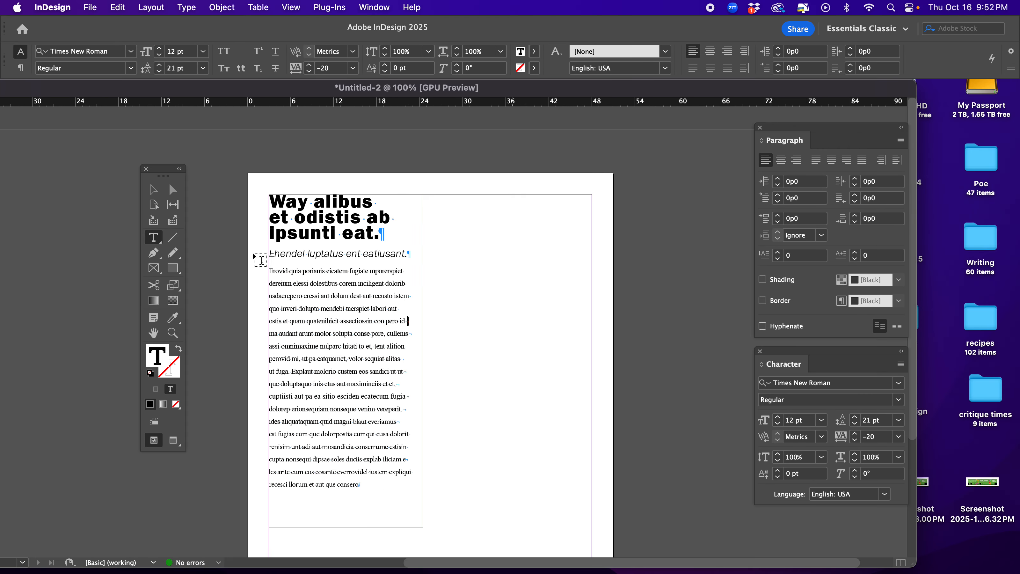
{"action": "key", "text": "Escape"}
{"action": "left_click", "coordinate": [220, 197]}
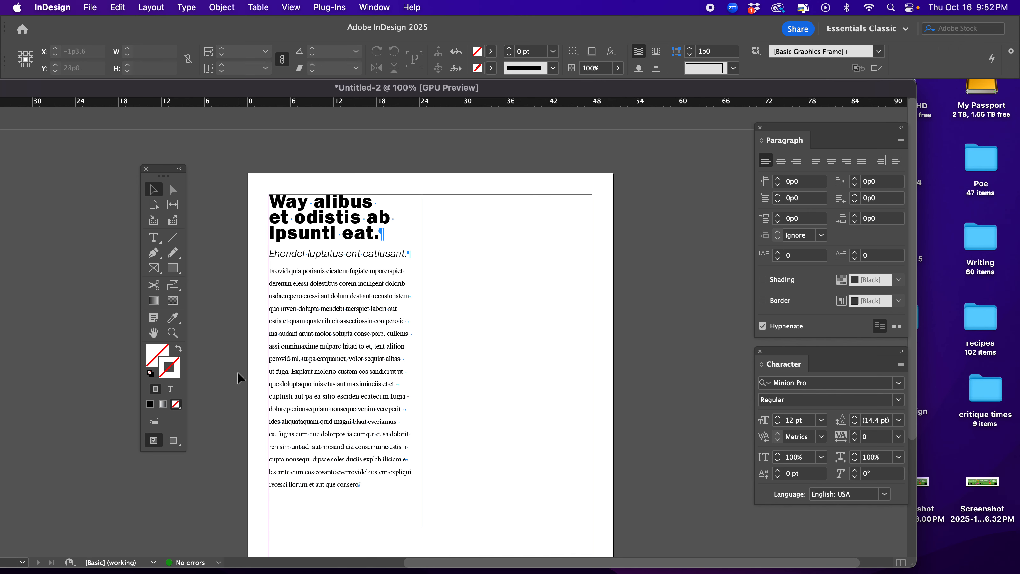